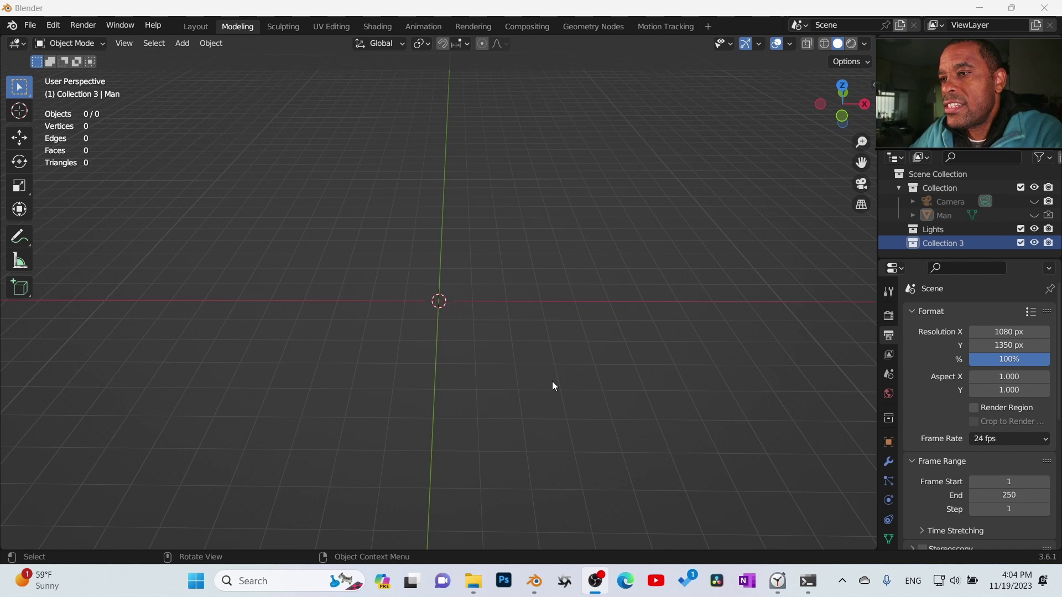
Step: Switch the render engine to Cycles and return it to Octane
middle_click_drag(573, 300, 573, 285)
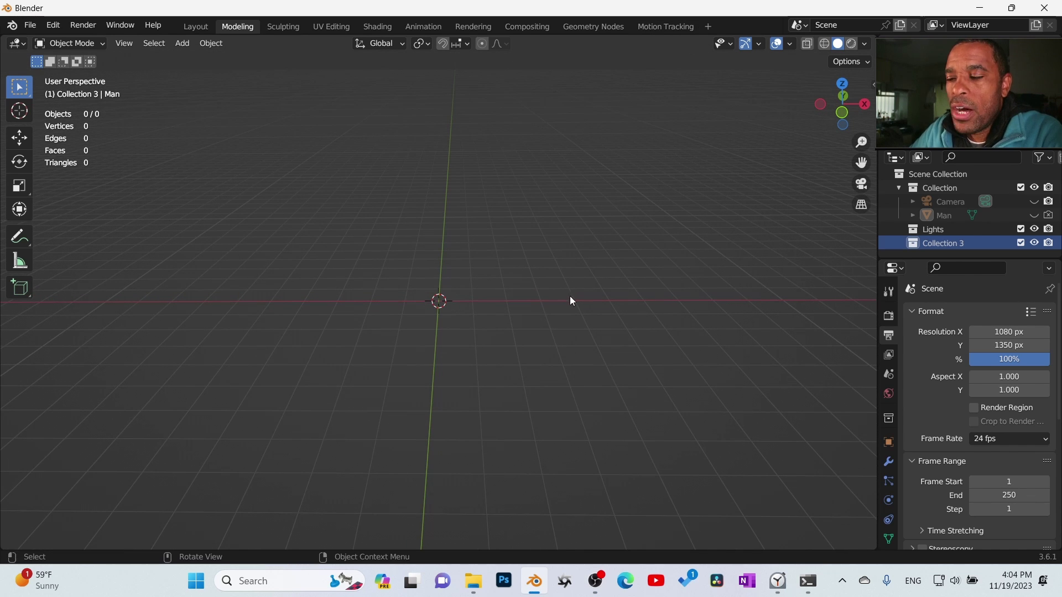
middle_click_drag(577, 335, 576, 363)
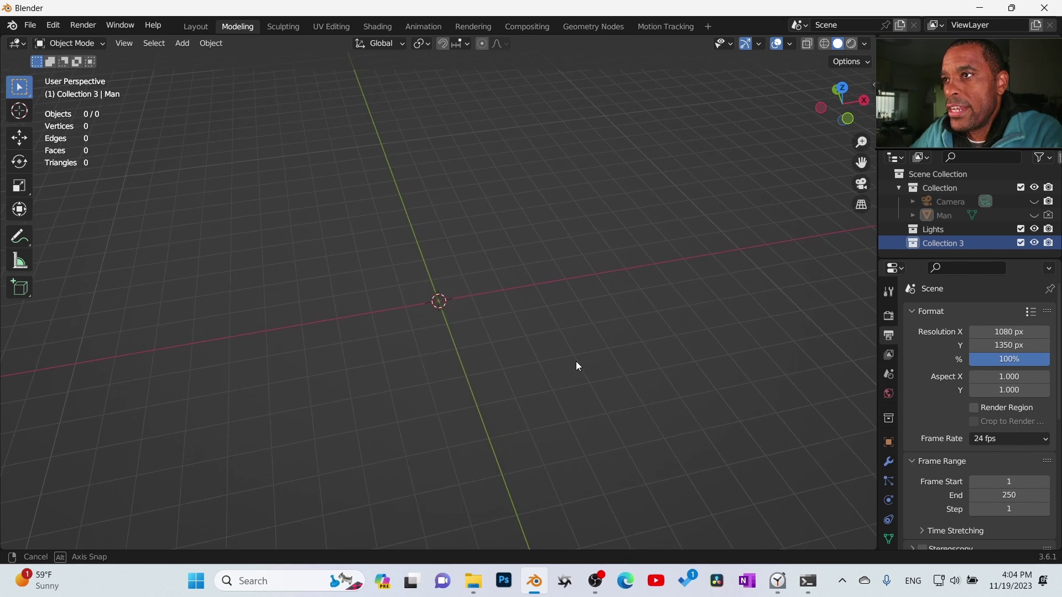
left_click(888, 318)
left_click(986, 314)
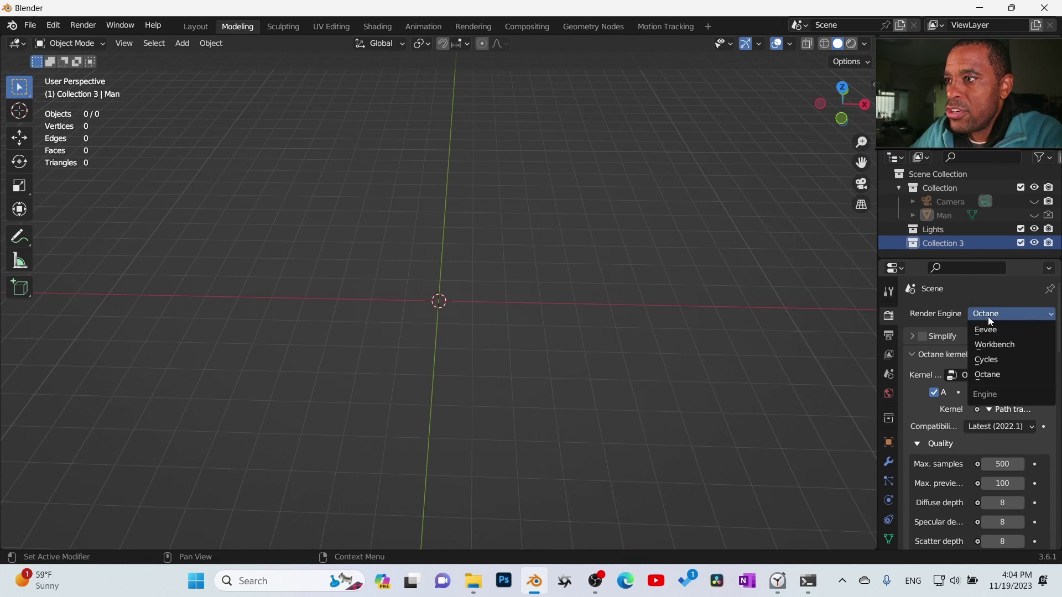
left_click(993, 363)
middle_click_drag(746, 326, 499, 346)
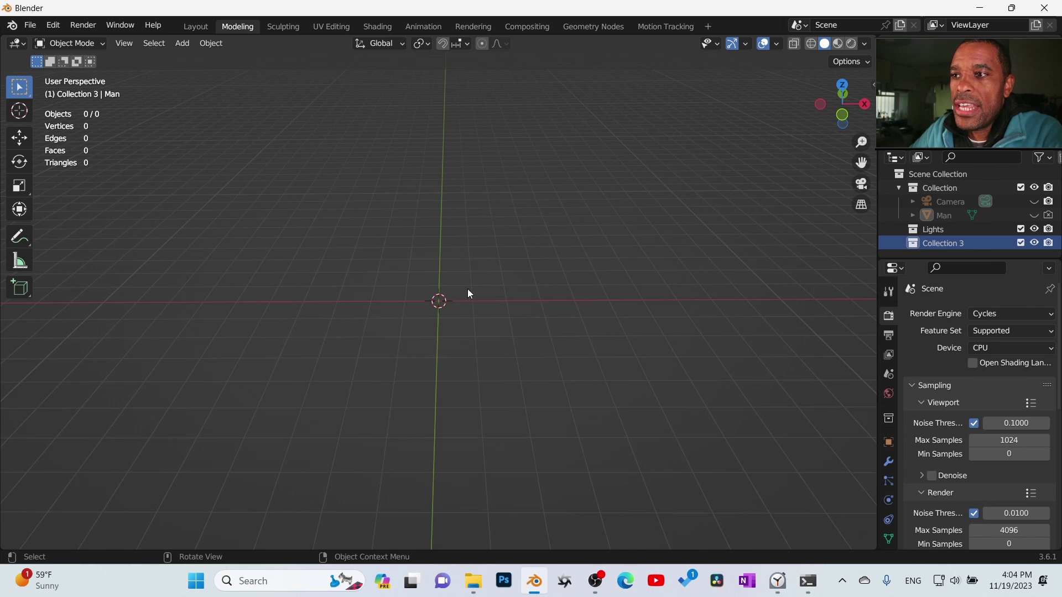
middle_click_drag(588, 280, 537, 337)
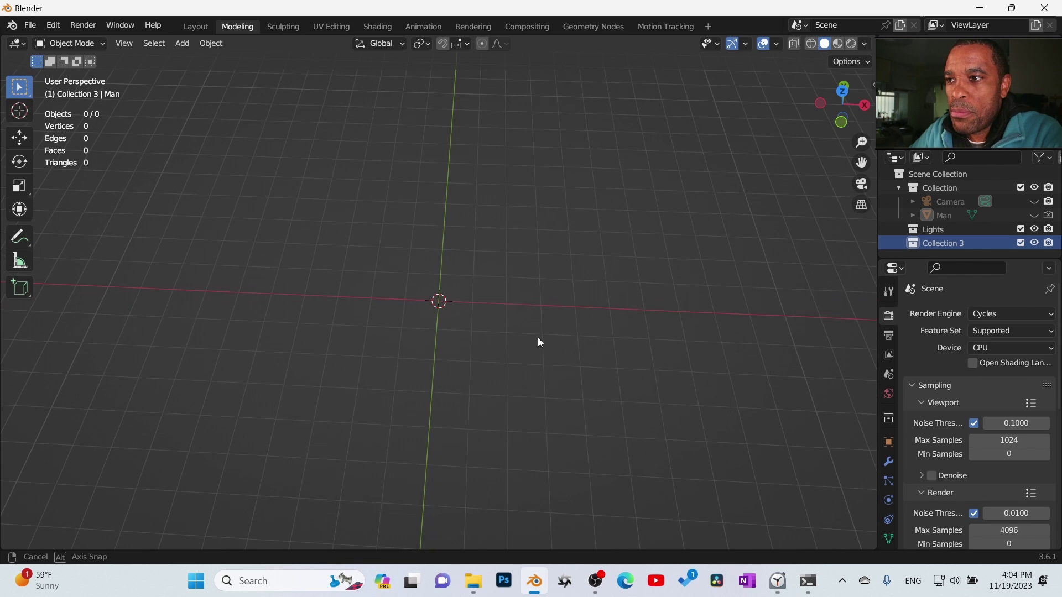
mouse_move(456, 309)
middle_mouse_down()
mouse_move(478, 291)
mouse_move(466, 297)
middle_mouse_up()
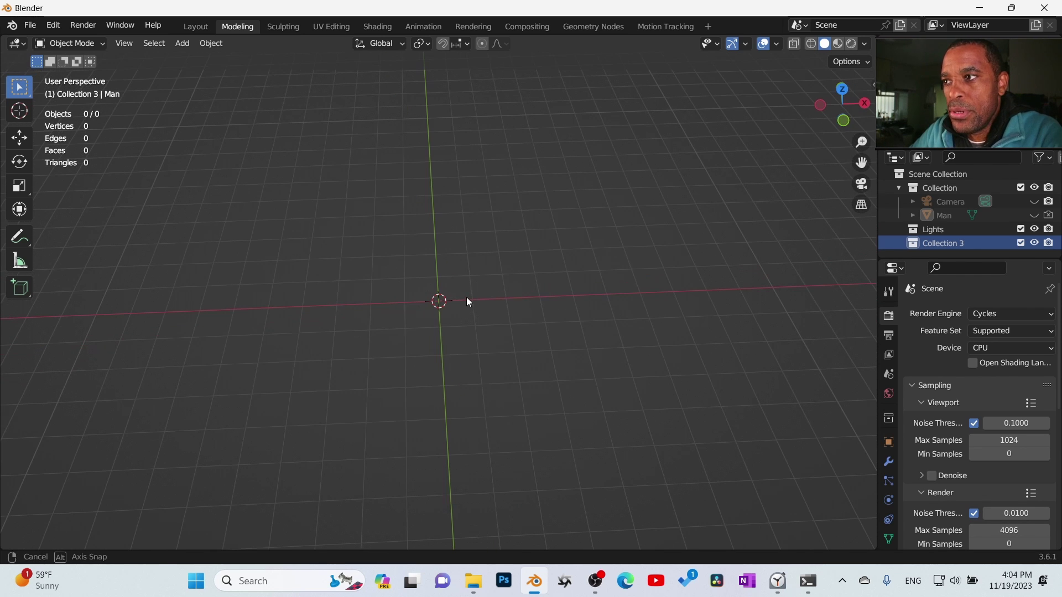
left_click(1001, 317)
left_click(988, 375)
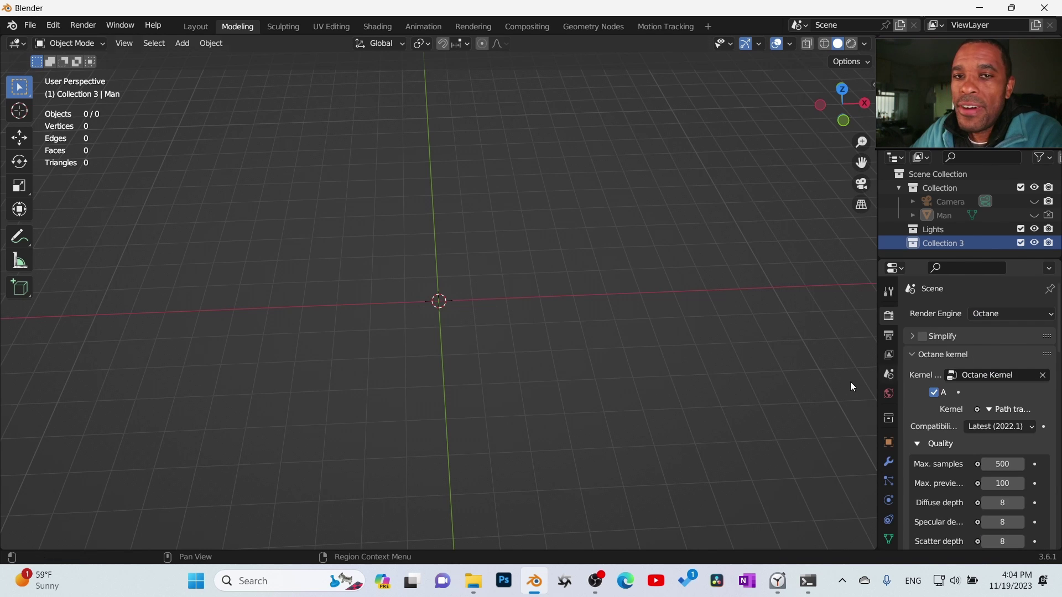
Step: Add a plane mesh at the scene's origin
middle_click_drag(557, 378, 485, 364)
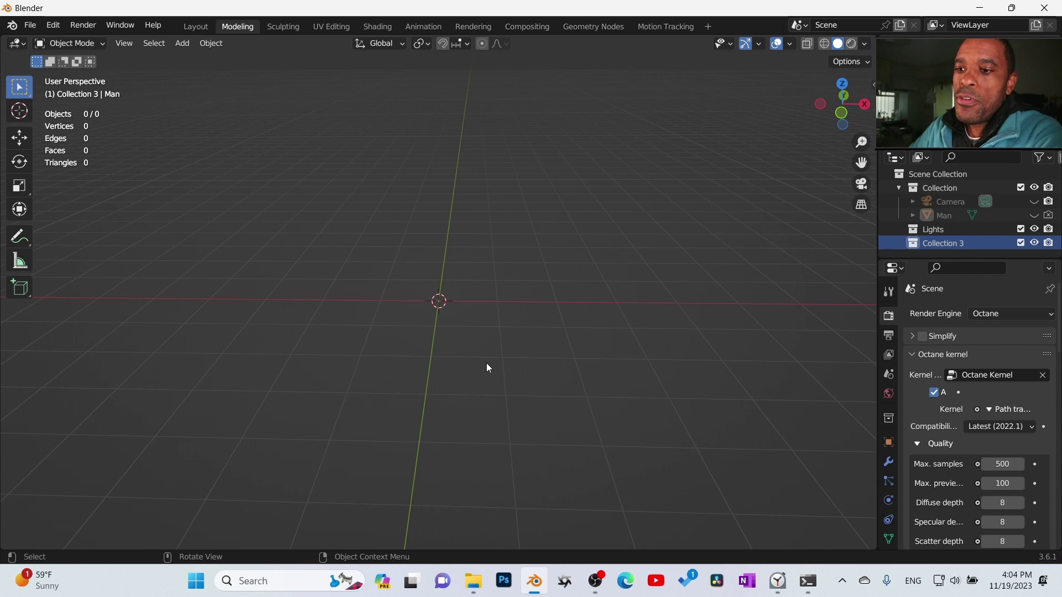
key("shift+a")
mouse_move(504, 252)
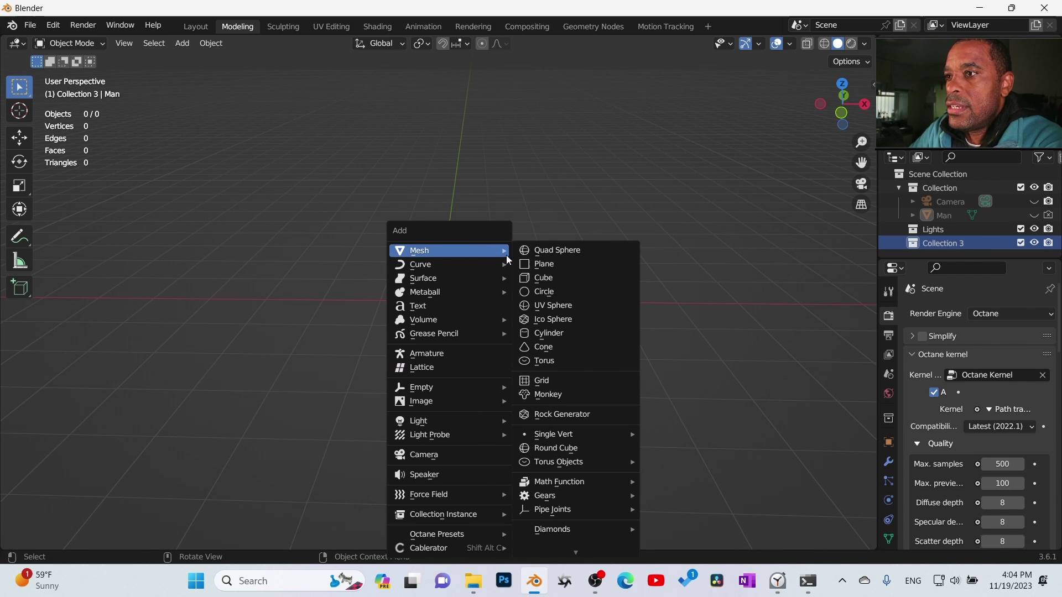
left_click(542, 264)
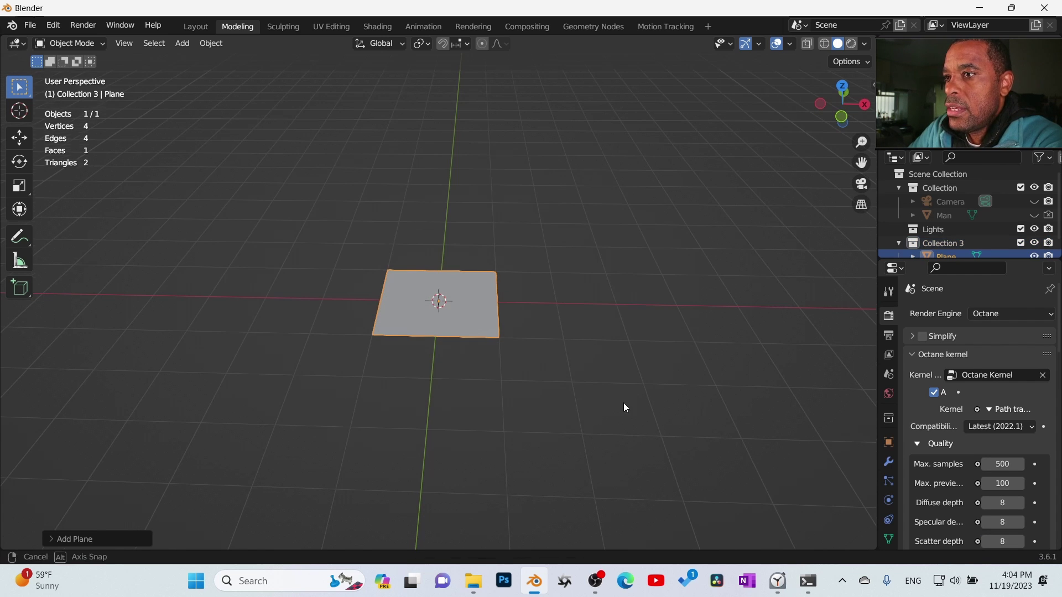
Step: Unhide the Man reference figure and scale the plane down to roughly the width of its stance
left_click(1033, 215)
key("s")
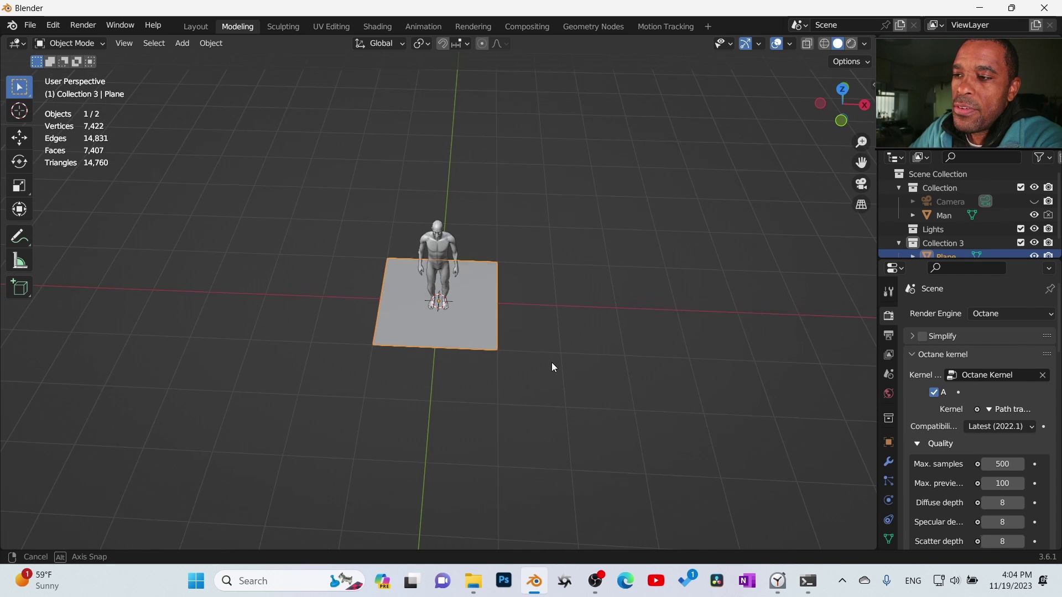
left_click(522, 340)
scroll(482, 343, "up", 5)
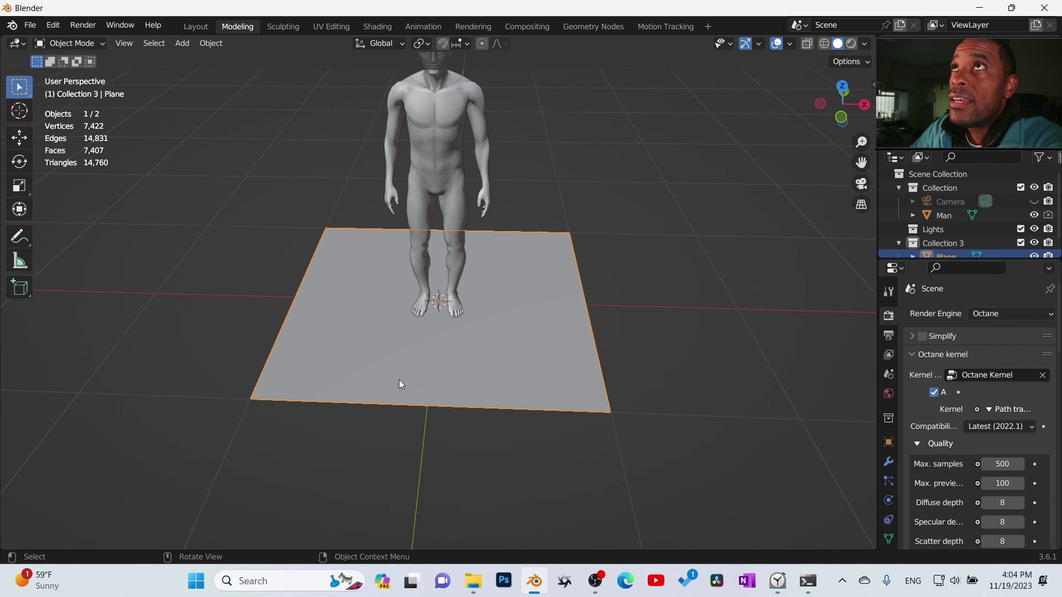
scroll(487, 336, "down", 3)
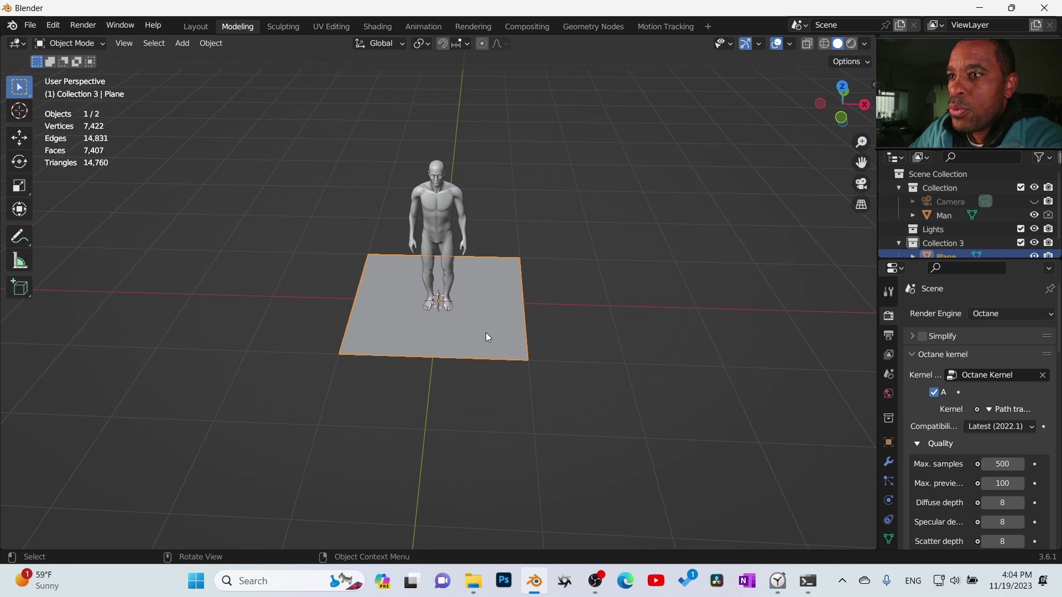
key("s")
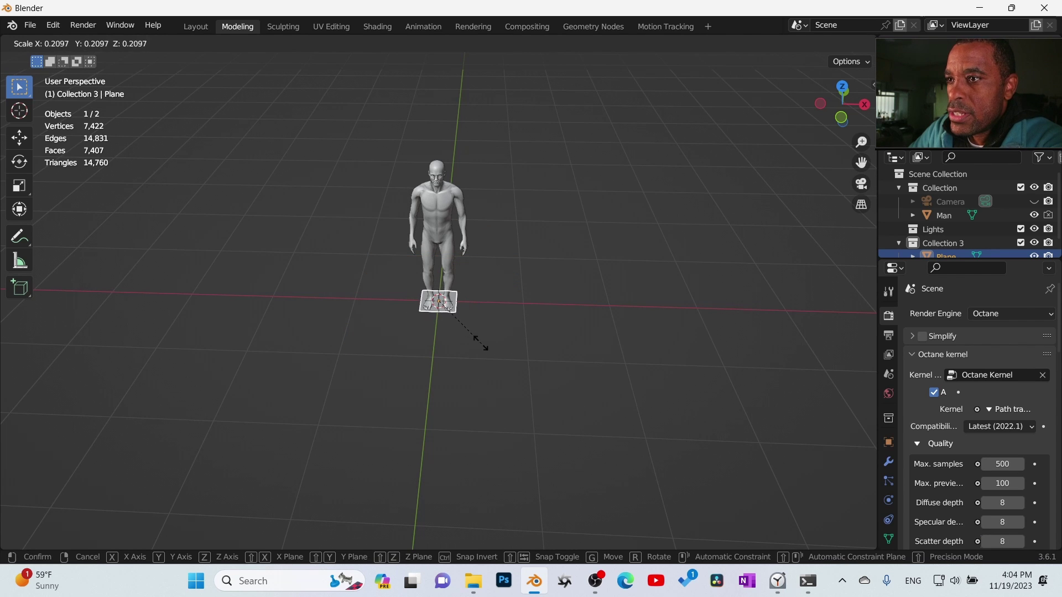
left_click(453, 328)
Step: Shrink the plane slightly more so it fits between the figure's feet
scroll(453, 328, "up", 8)
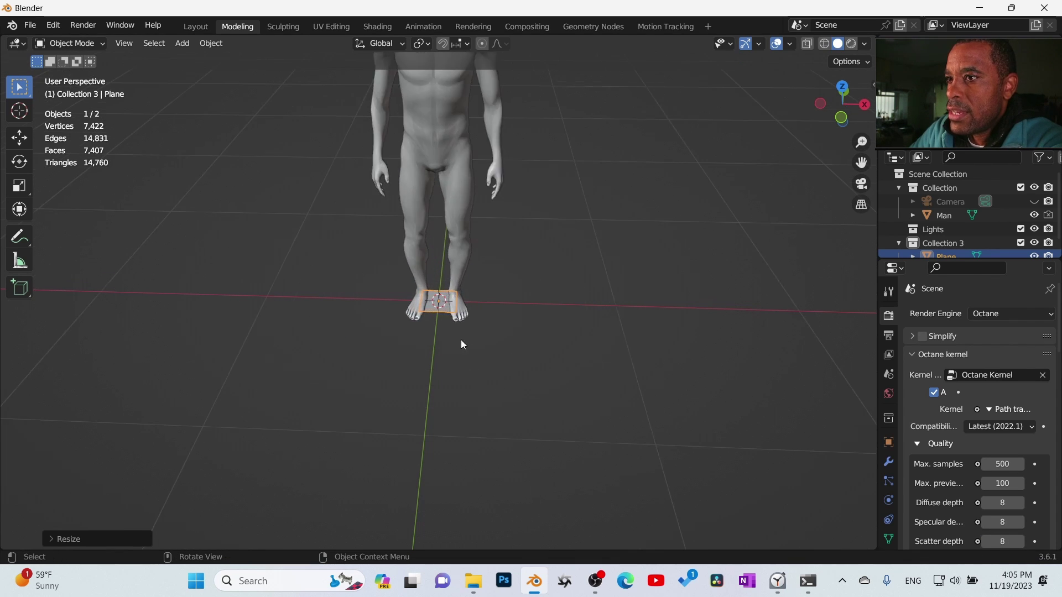
middle_click_drag(665, 393, 517, 387)
middle_click_drag(637, 381, 696, 385)
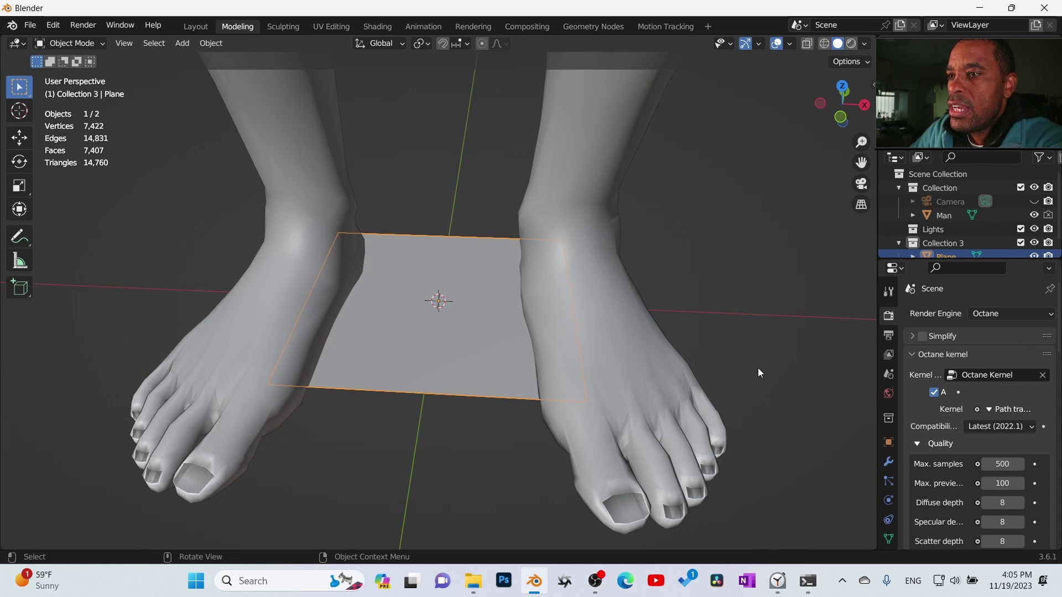
mouse_move(758, 372)
middle_mouse_down()
mouse_move(745, 399)
mouse_move(759, 382)
middle_mouse_up()
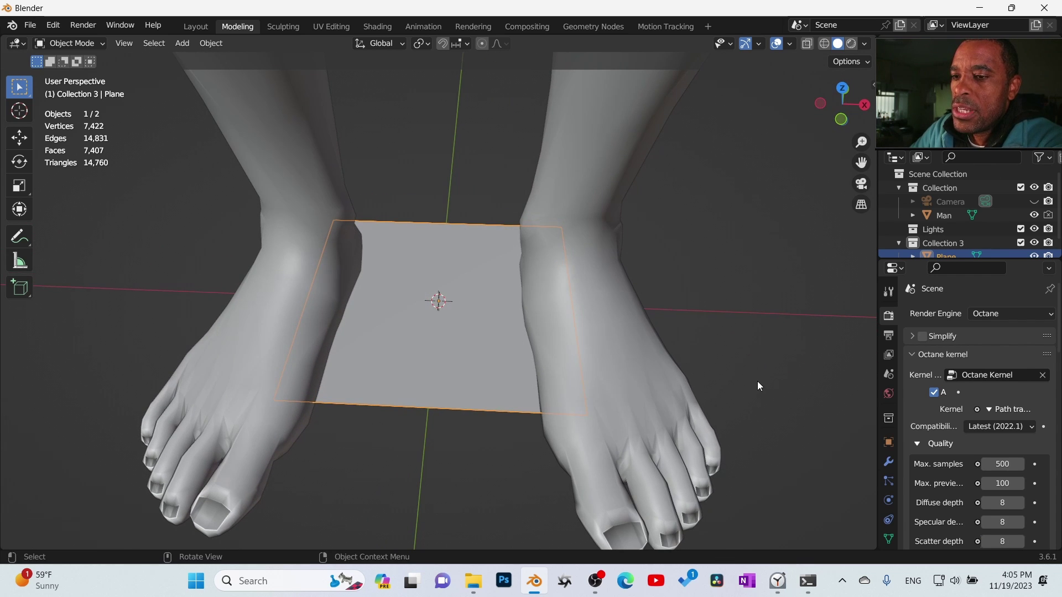
middle_click_drag(546, 418, 560, 447)
key("s")
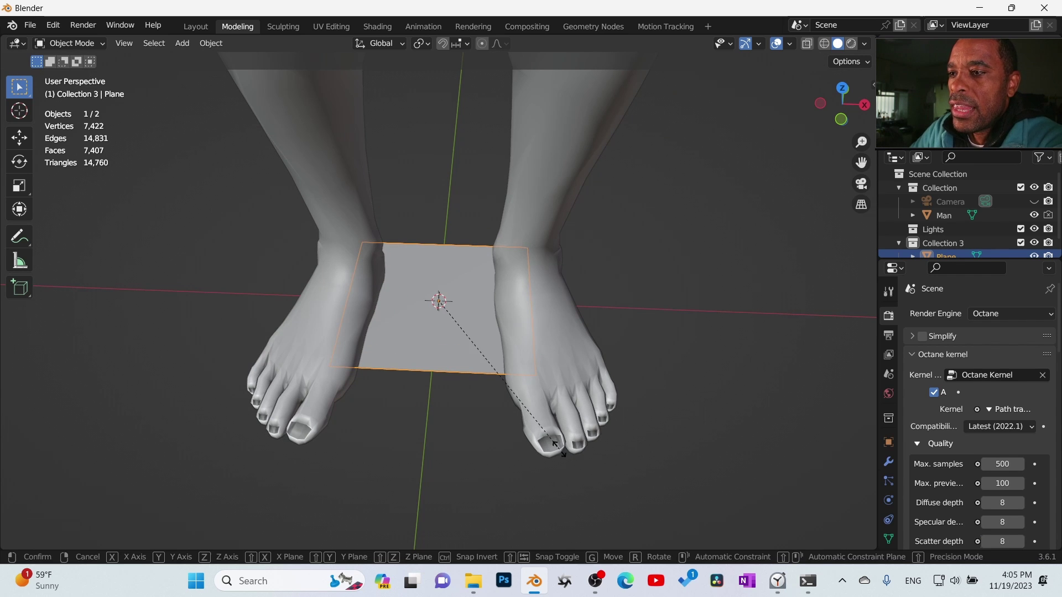
left_click(592, 339)
middle_click_drag(592, 339, 610, 294)
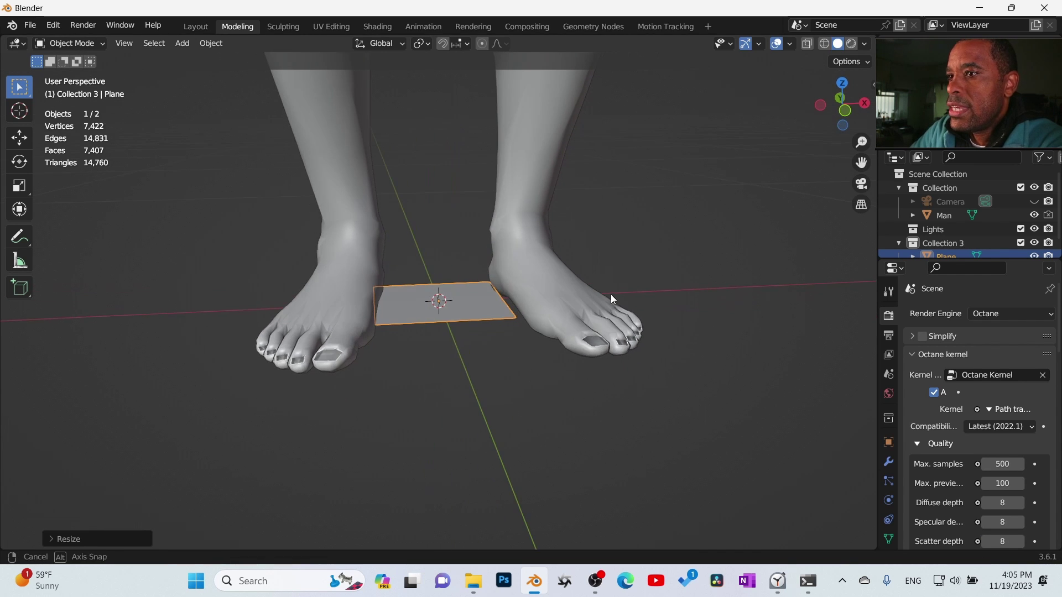
middle_click_drag(569, 409, 533, 236)
Step: Hide the Man reference figure and select the plane
left_click(533, 236)
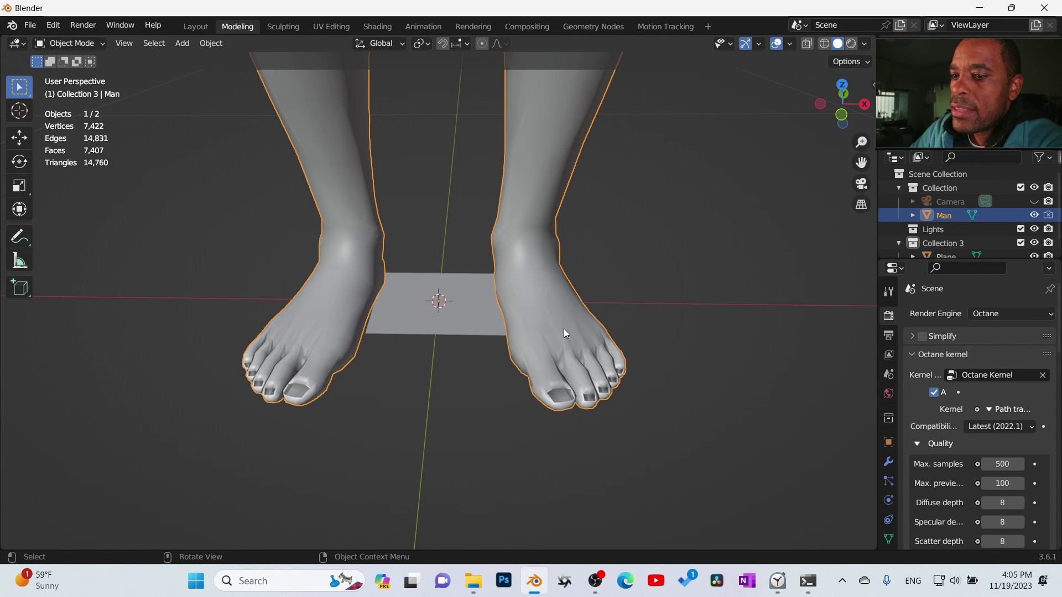
key("h")
left_click(476, 321)
middle_click_drag(482, 317, 301, 257)
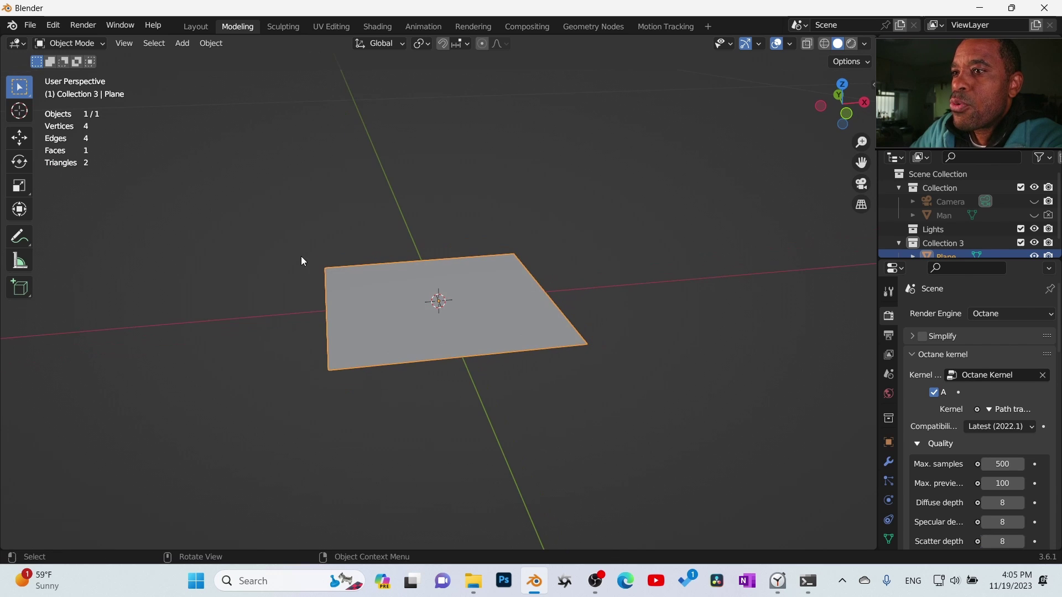
middle_click_drag(311, 215, 746, 127)
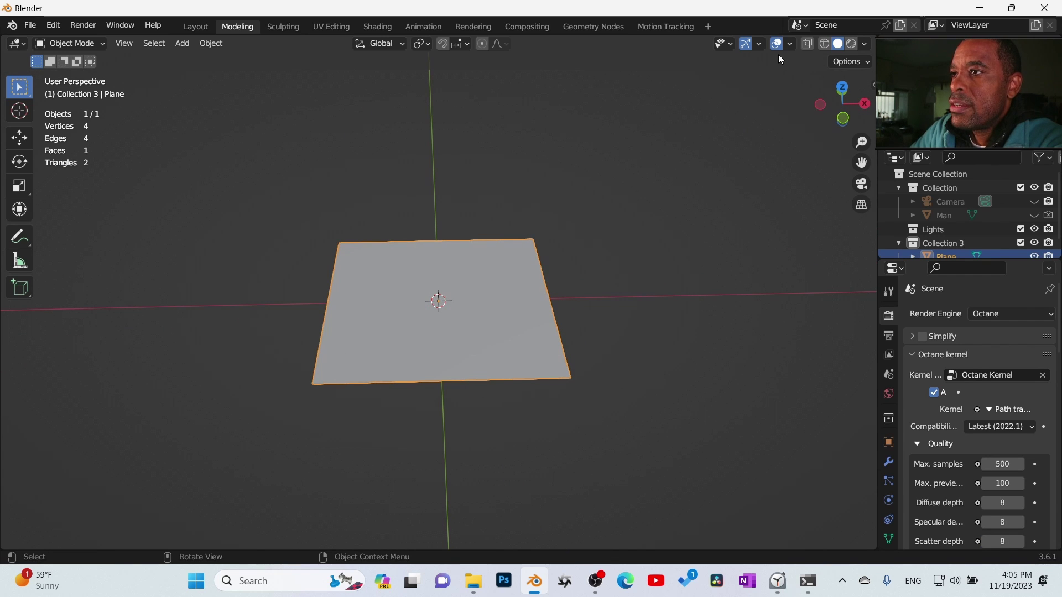
Step: Reduce the viewport floor grid's scale to 0.001 for a finer grid around the plane
left_click(790, 45)
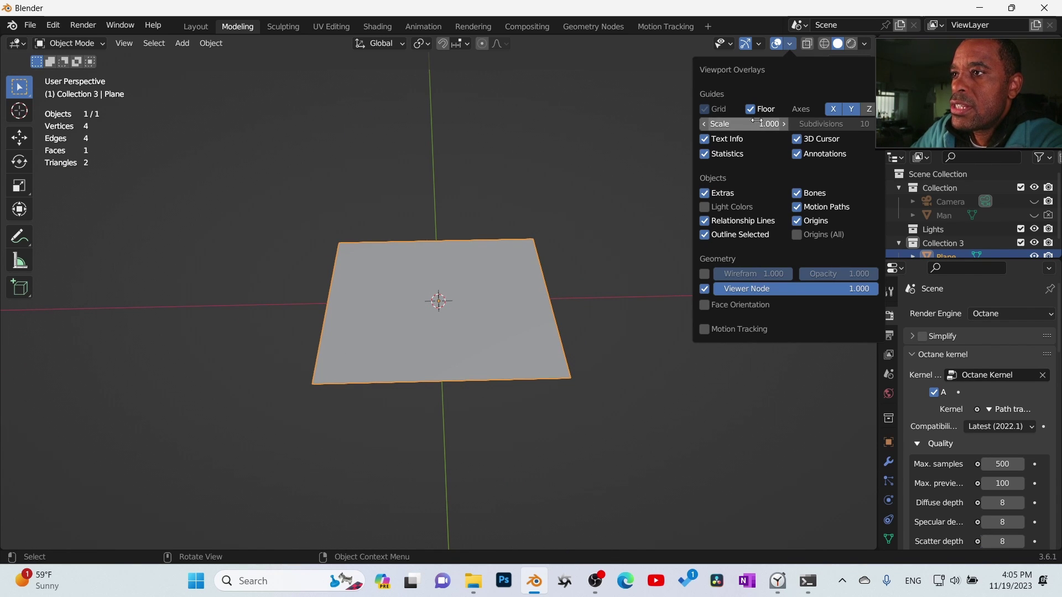
left_click_drag(756, 122, 736, 123)
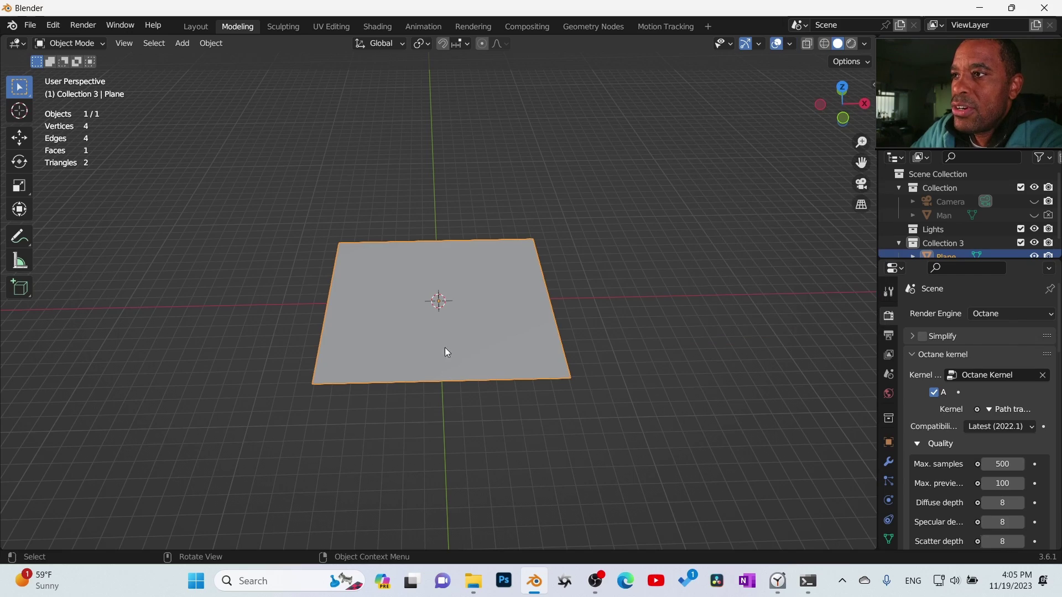
middle_click_drag(445, 347, 730, 294)
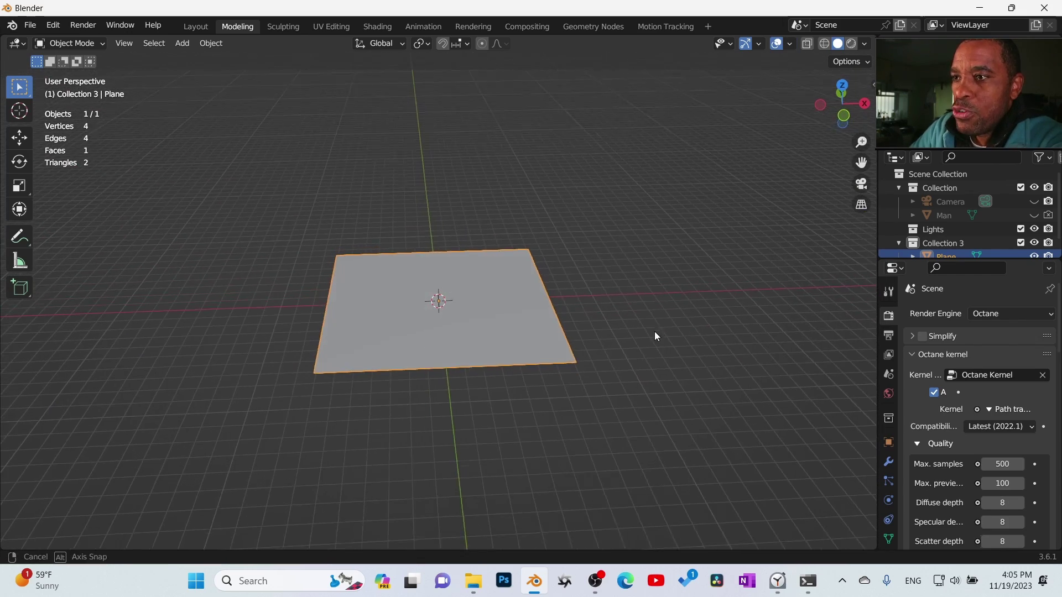
scroll(616, 371, "up", 5)
scroll(616, 368, "down", 3)
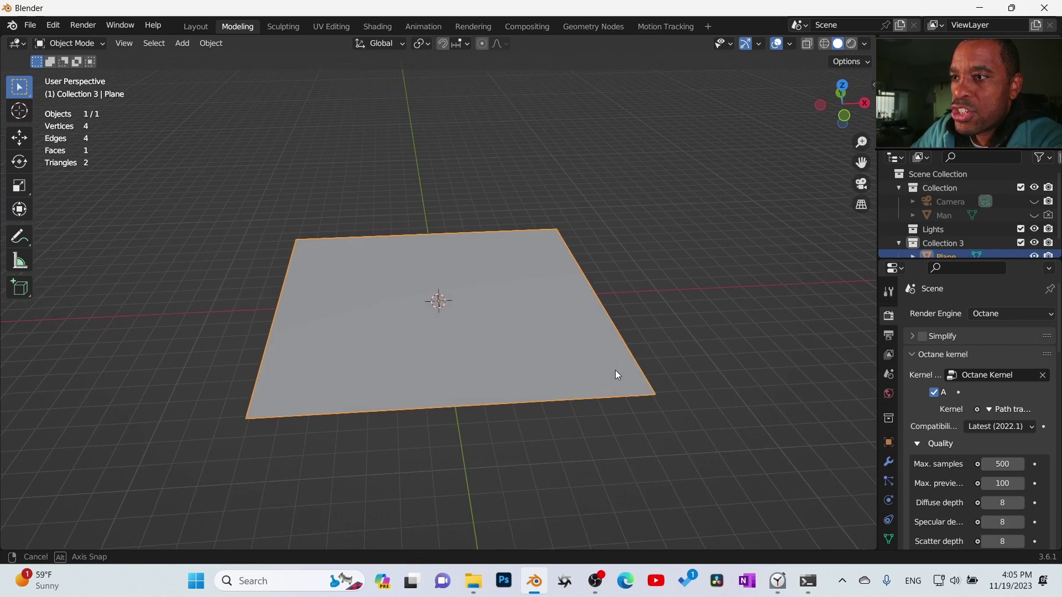
middle_click_drag(615, 370, 590, 387)
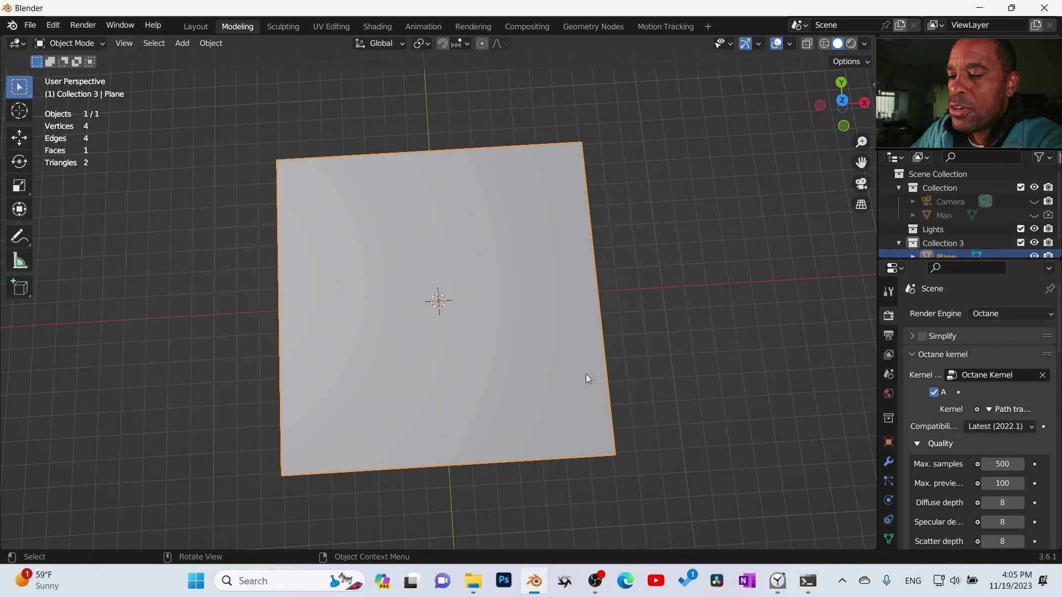
Step: Edit the plane in face mode and, from the top view, scale its face along Y to about two-thirds
key("a")
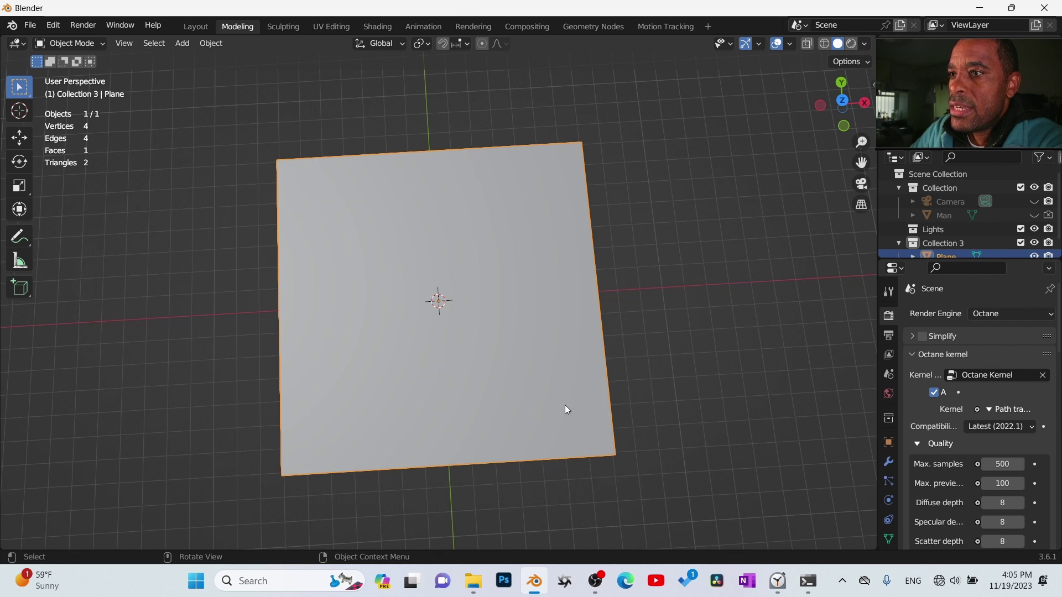
key("Tab")
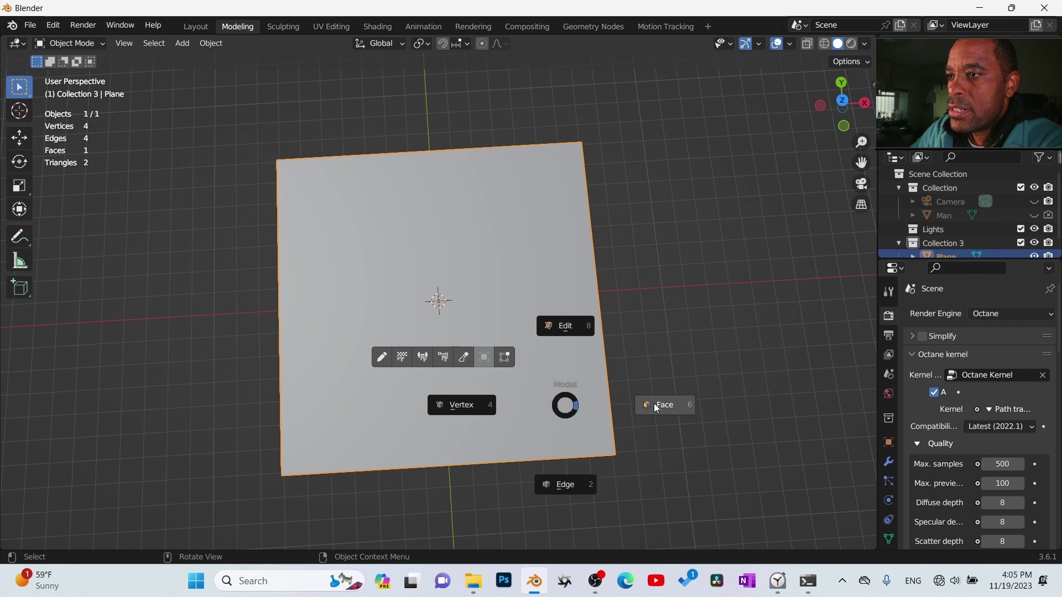
left_click(609, 349)
middle_click_drag(647, 308, 628, 318)
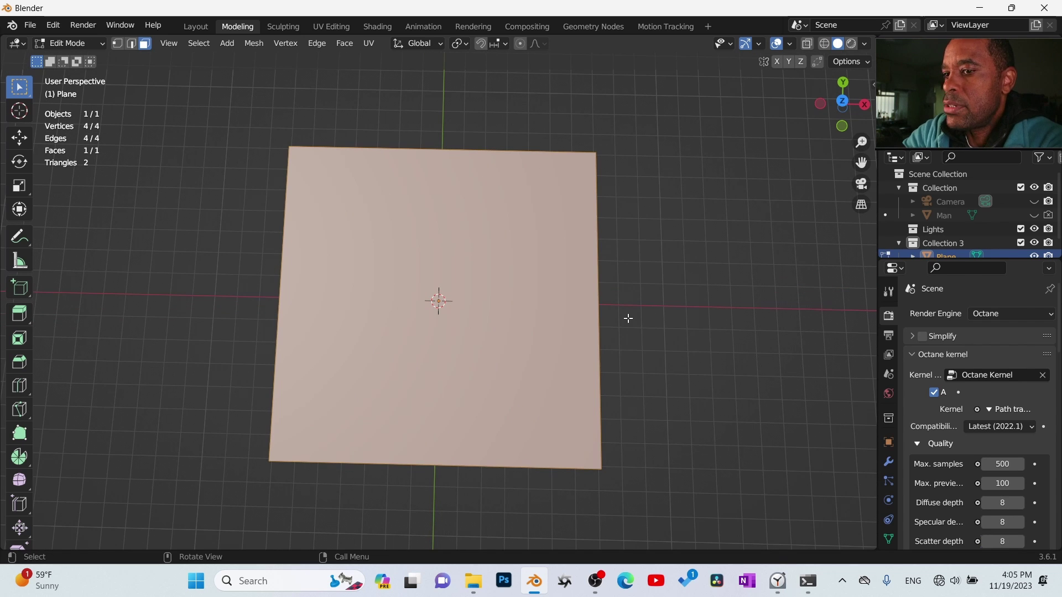
key("grave")
left_click(625, 235)
key("s")
key("z")
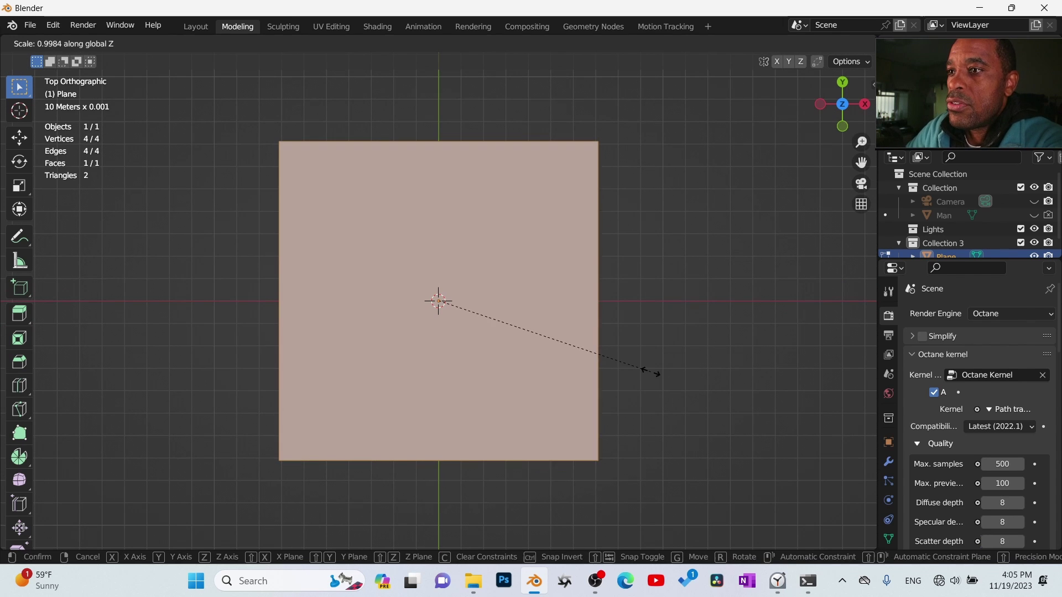
key("y")
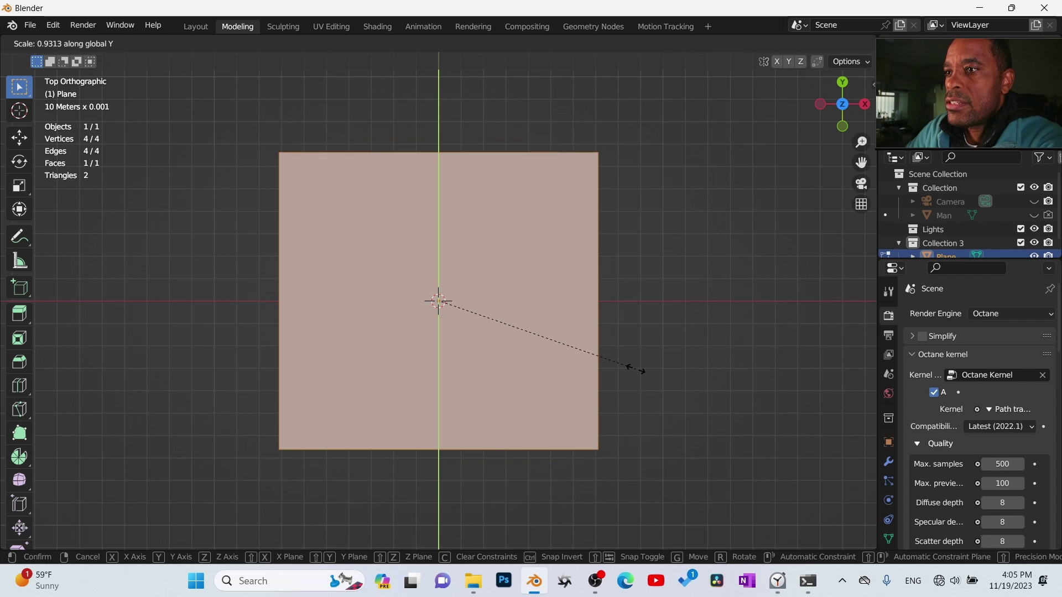
left_click(579, 349)
Step: Widen the plane's face slightly along X and return to Object Mode
key("s")
key("x")
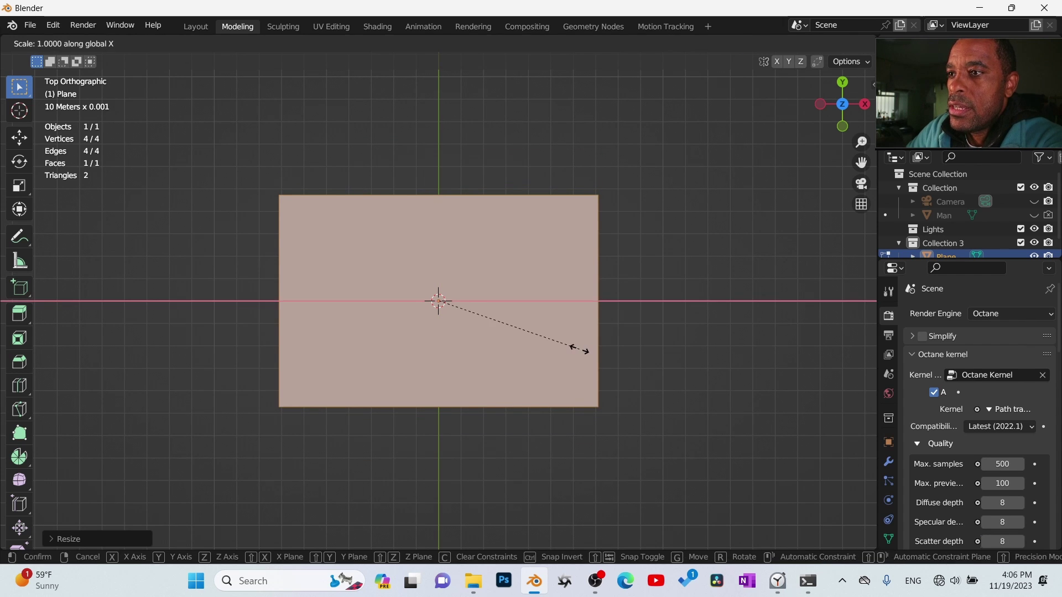
left_click(593, 357)
middle_click_drag(592, 357, 435, 294)
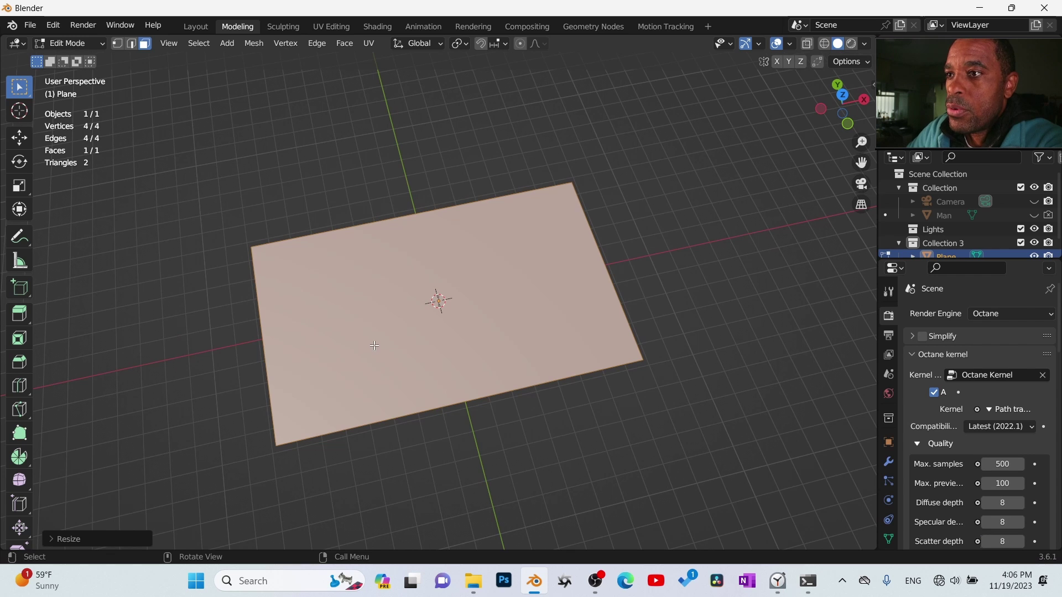
key("Tab")
left_click(376, 270)
Step: Edit the plane in face mode and extrude its face upward about 0.022 m into a box
middle_click_drag(377, 270, 437, 397)
key("Tab")
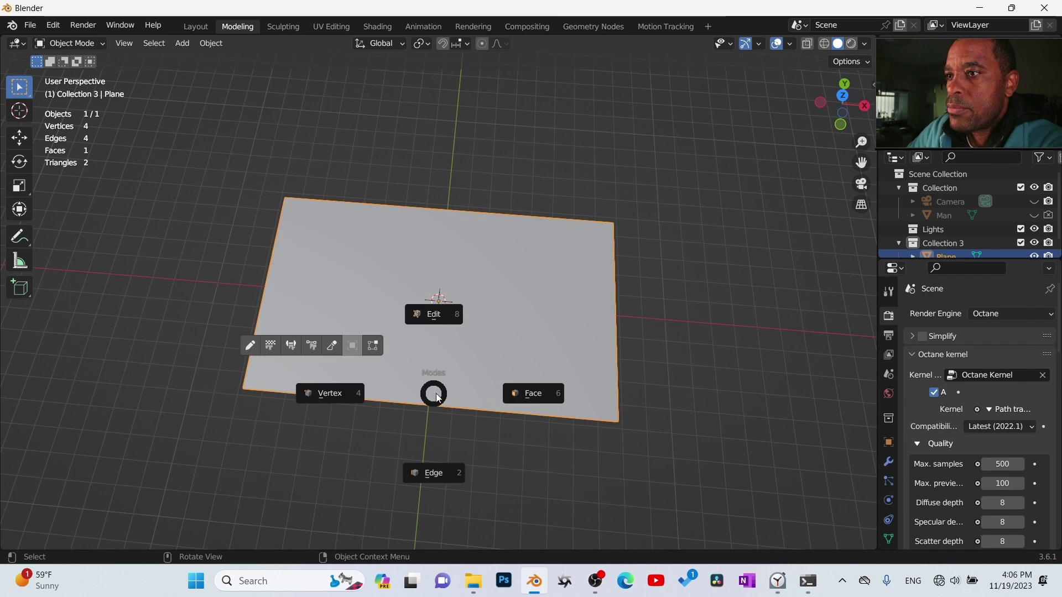
left_click(519, 400)
middle_click_drag(519, 400, 412, 392)
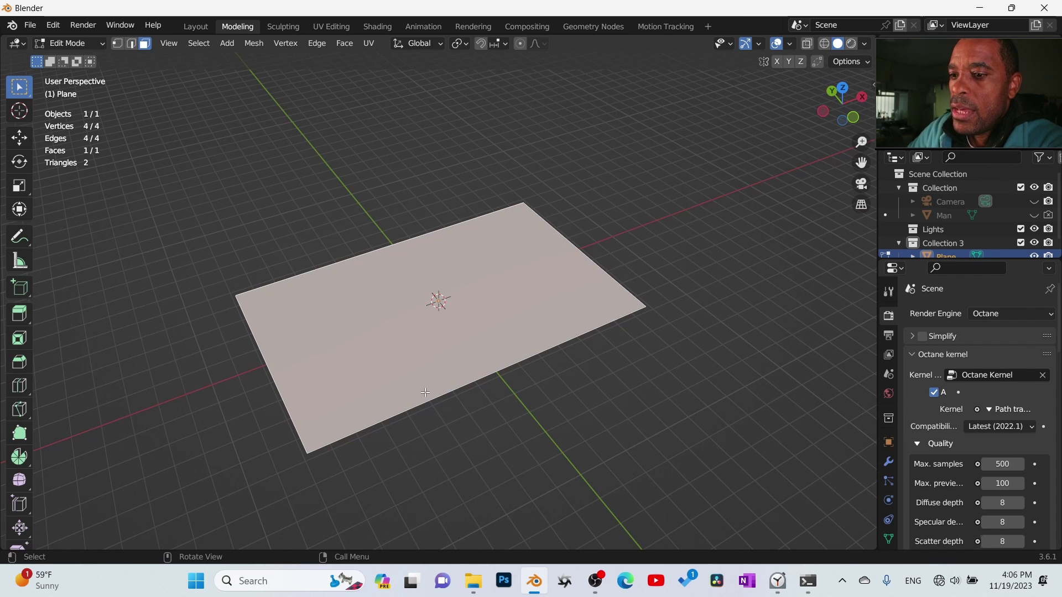
key("e")
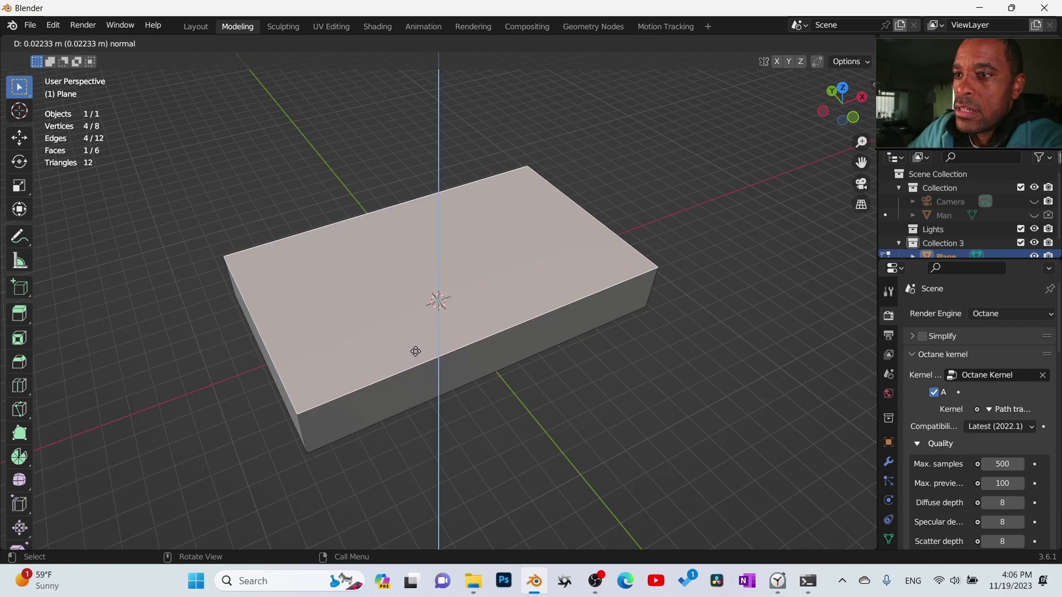
left_click(415, 351)
Step: Try to scale the box's long -Y side face along Z to about 0.57
middle_click_drag(415, 351, 531, 323)
middle_click_drag(623, 339, 550, 345)
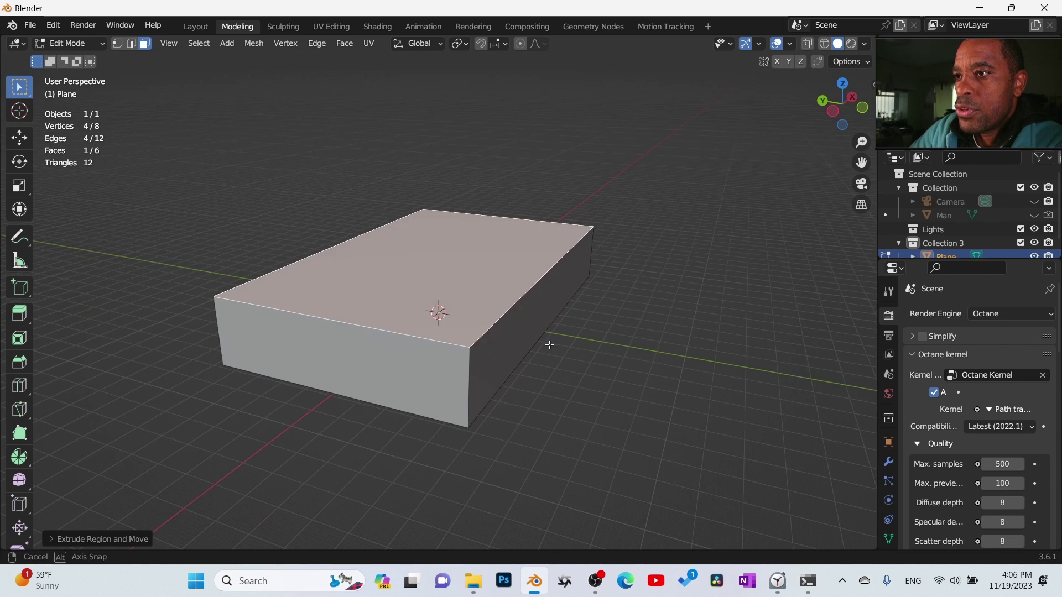
left_click(543, 305)
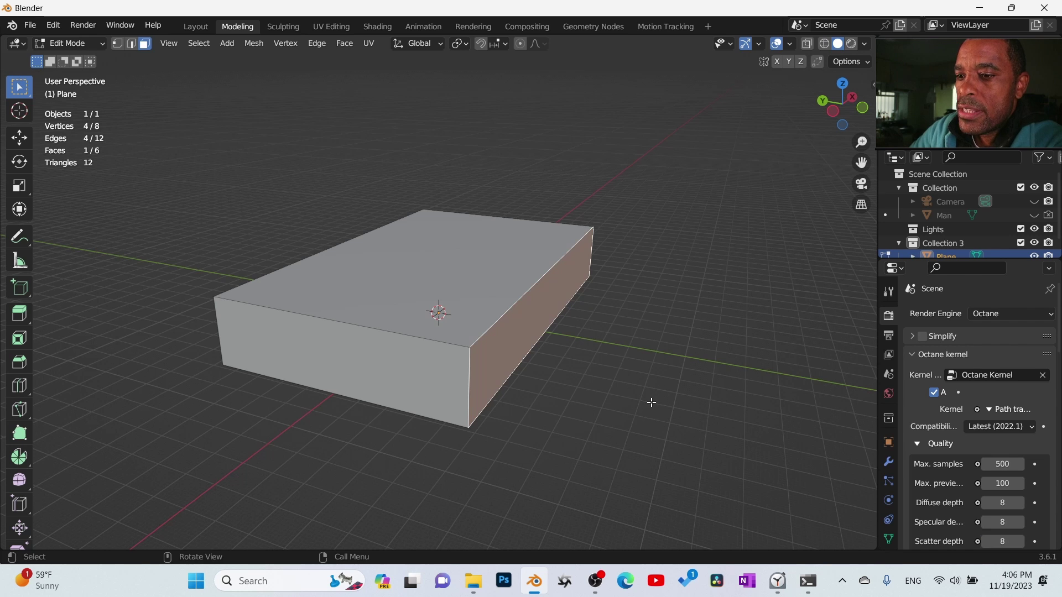
key("s")
right_click(622, 392)
key("s")
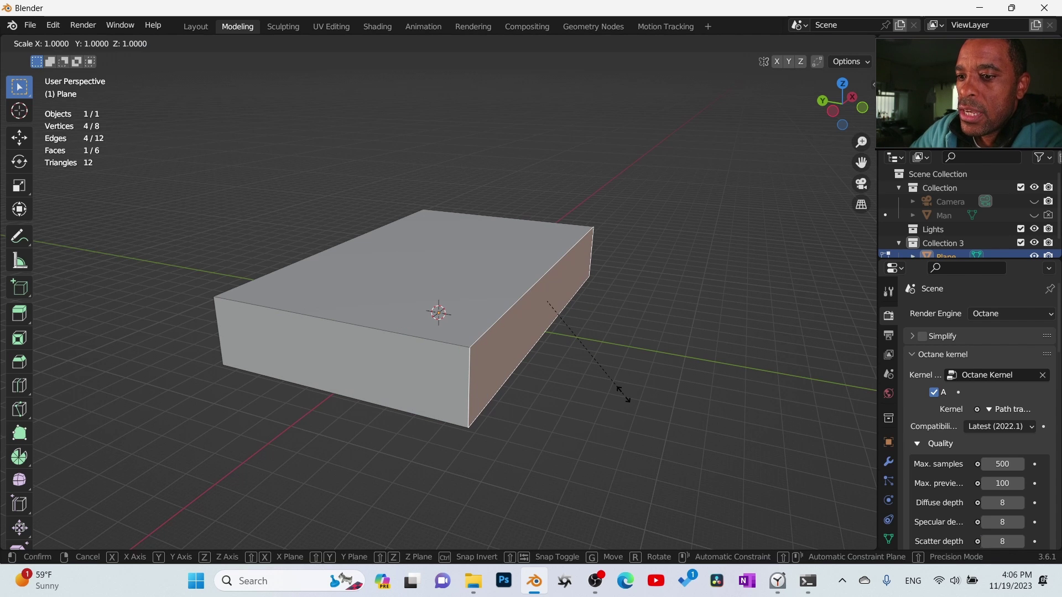
key("z")
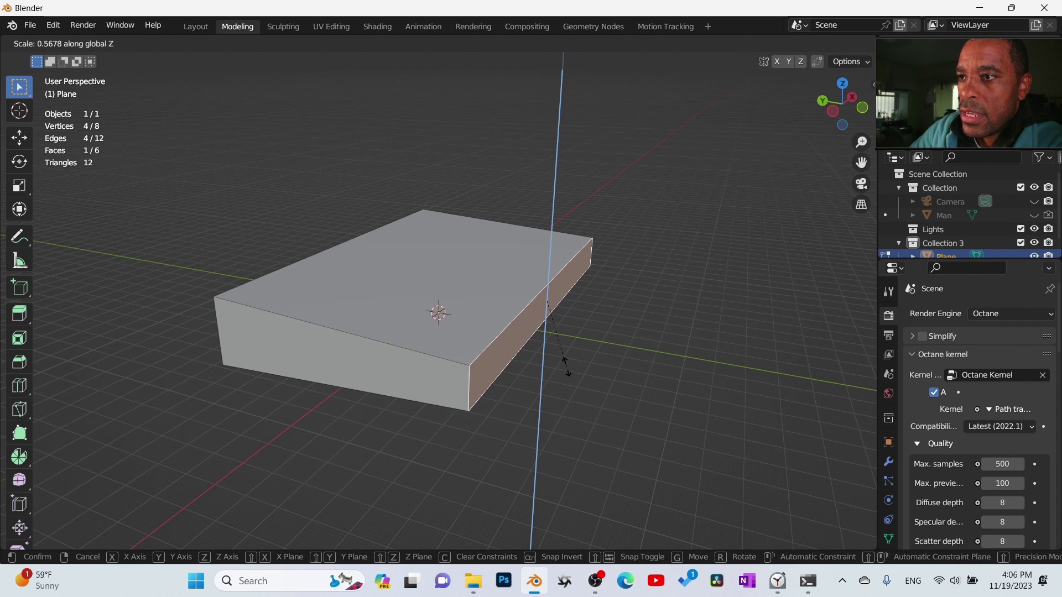
left_click(567, 374)
Step: In edge mode, lower the top edge of the box's -Y side about 0.01 m along Z to slope the top
mouse_move(612, 337)
middle_mouse_down()
mouse_move(635, 315)
mouse_move(575, 338)
mouse_move(611, 329)
middle_mouse_up()
key("Tab")
left_click(671, 334)
left_click(575, 308)
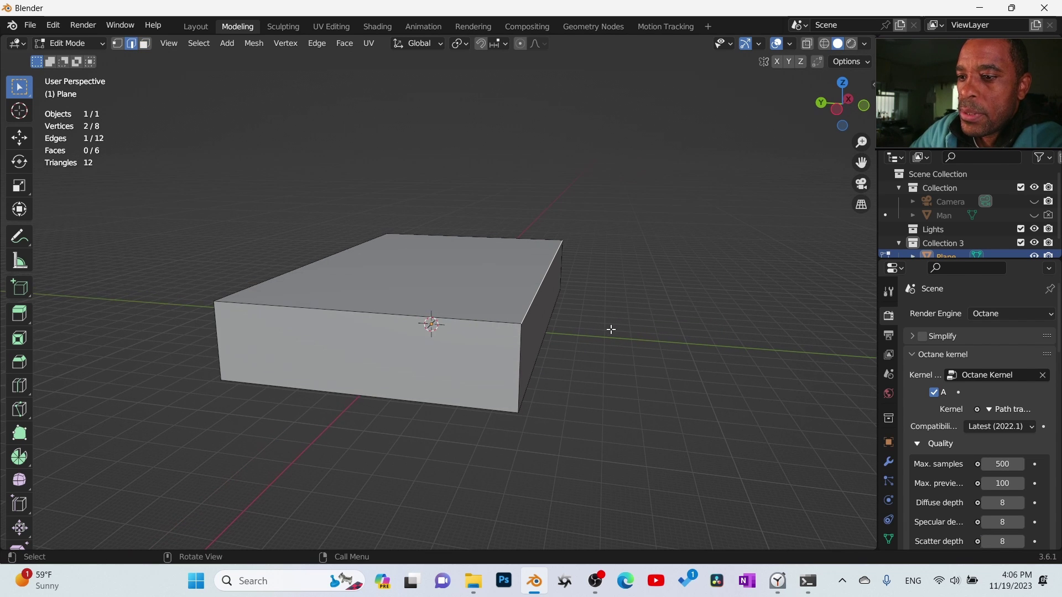
key("g")
key("z")
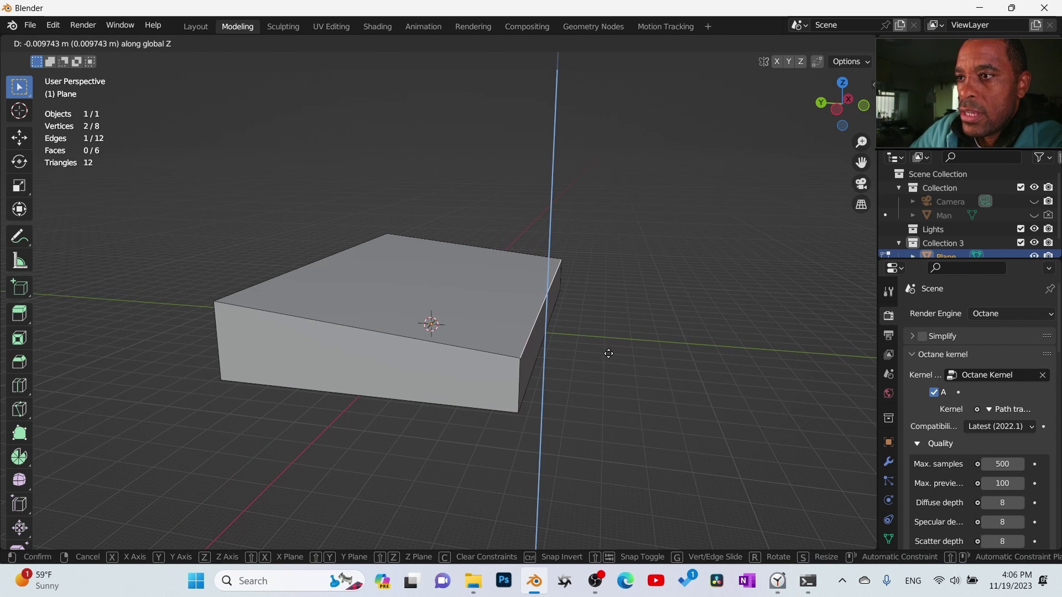
left_click(611, 351)
Step: Select the sloped top face in face mode, return to Object Mode and apply the box's scale
middle_click_drag(633, 332, 503, 394)
key("Tab")
left_click(612, 388)
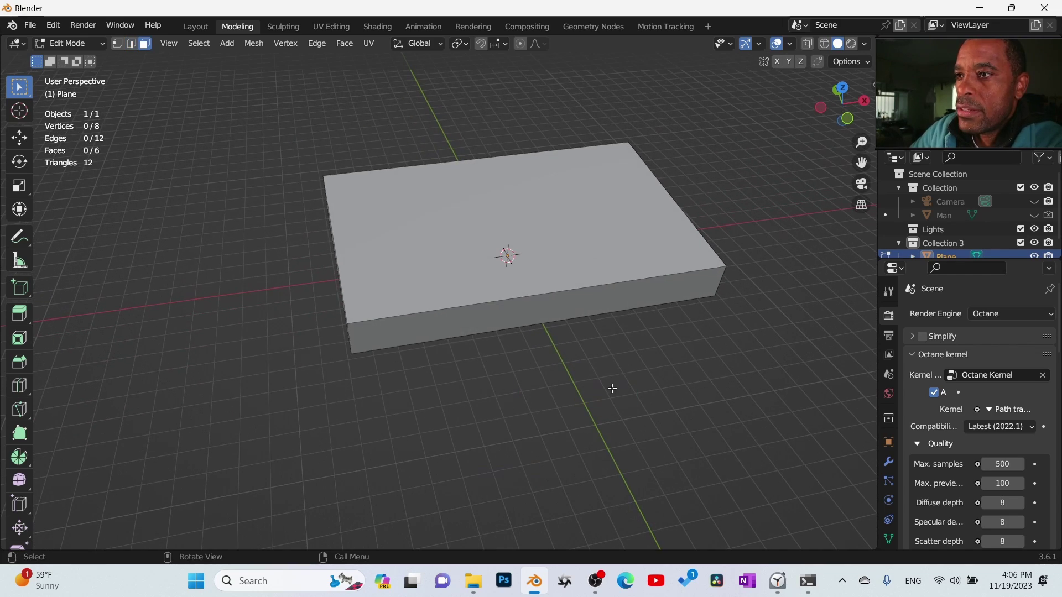
left_click(548, 250)
middle_click_drag(623, 334, 569, 358)
key("Tab")
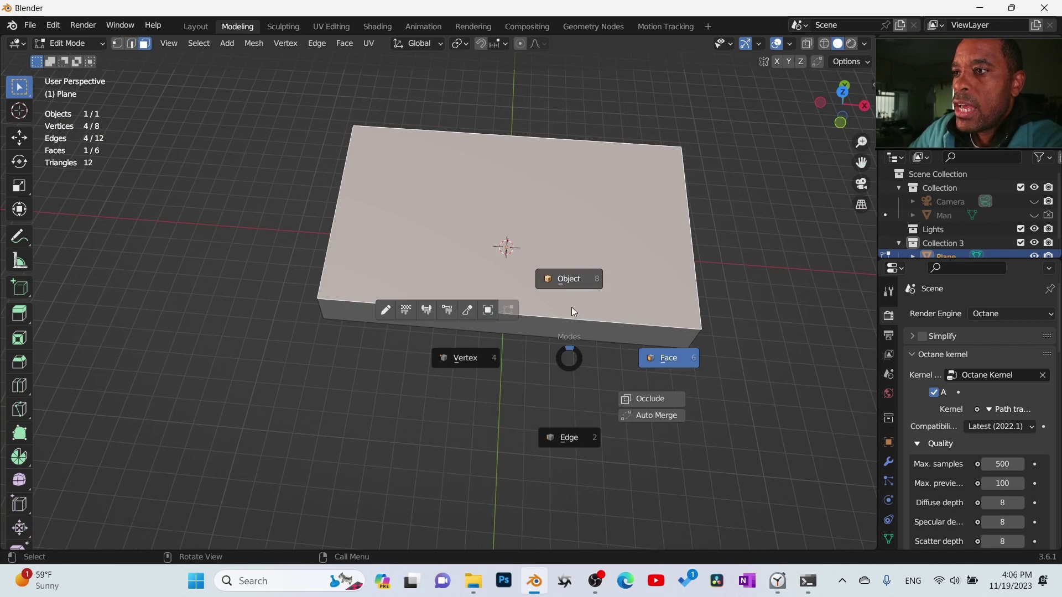
left_click(569, 276)
key("ctrl+a")
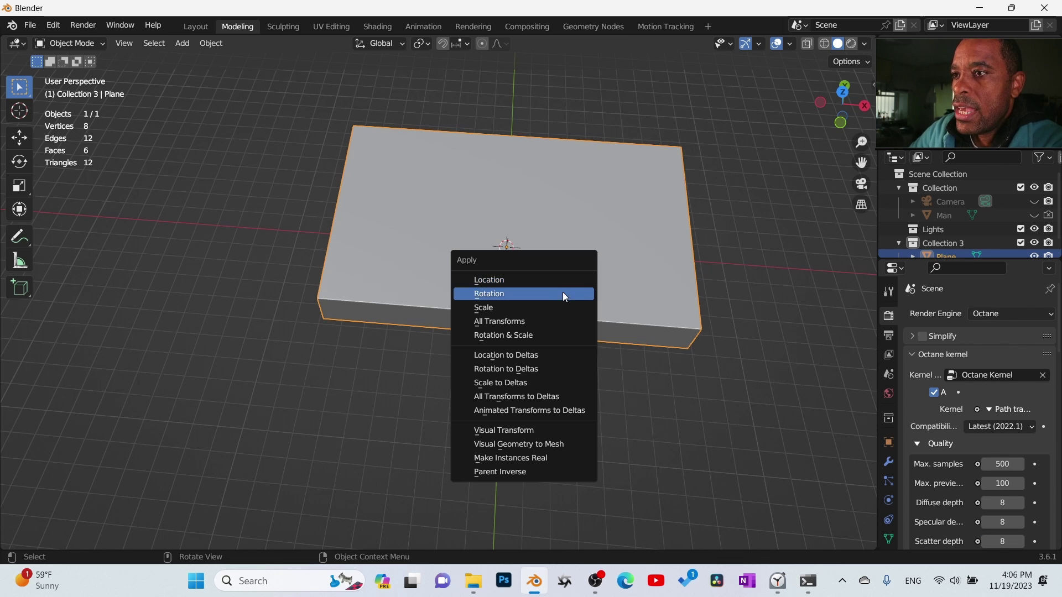
left_click(555, 307)
Step: Inset the box's sloped top face by about 0.004 m in face mode
key("Tab")
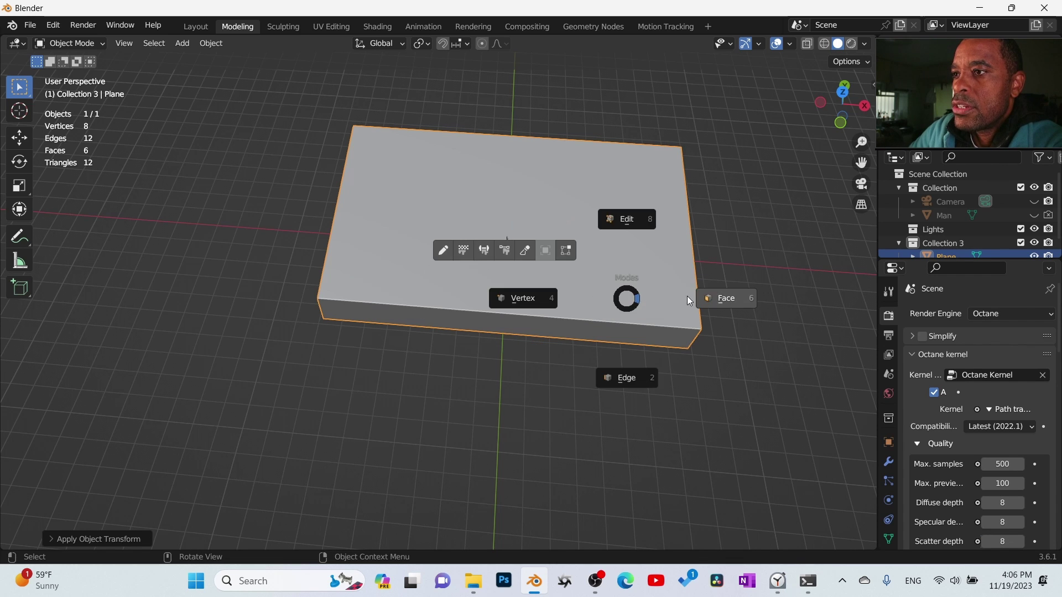
left_click(694, 297)
middle_click_drag(662, 344, 685, 350)
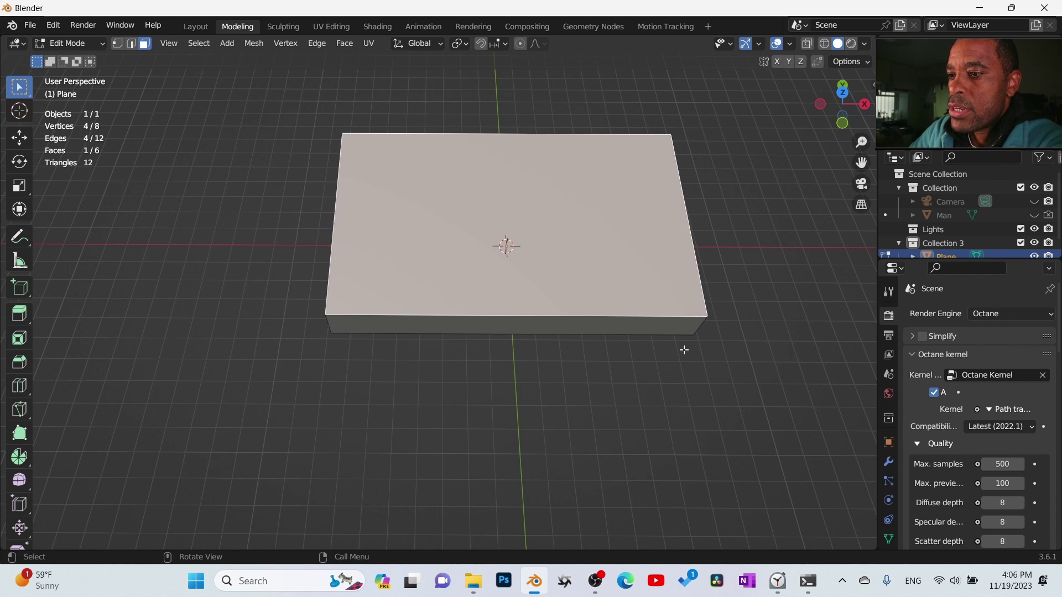
key("i")
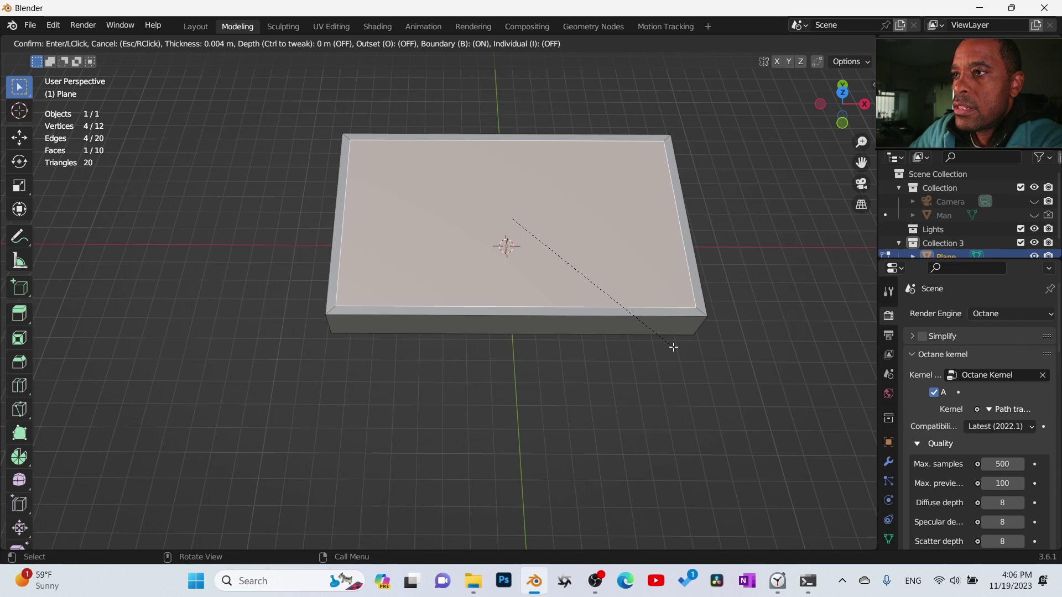
left_click(673, 347)
Step: Extrude the inset face downward along global Z to about the base, hollowing out the box
middle_click_drag(665, 339, 736, 295)
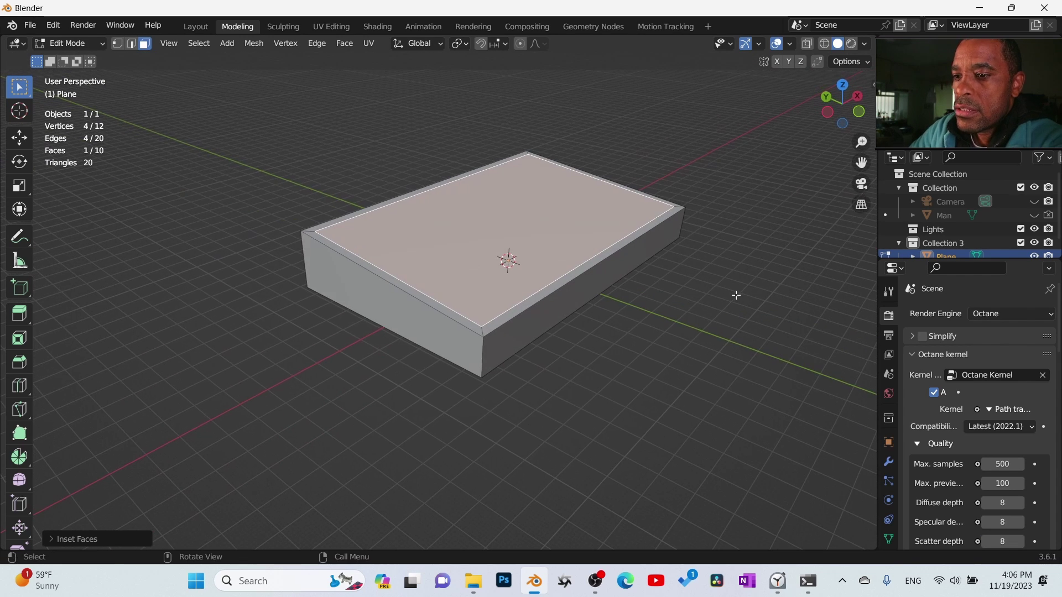
key("e")
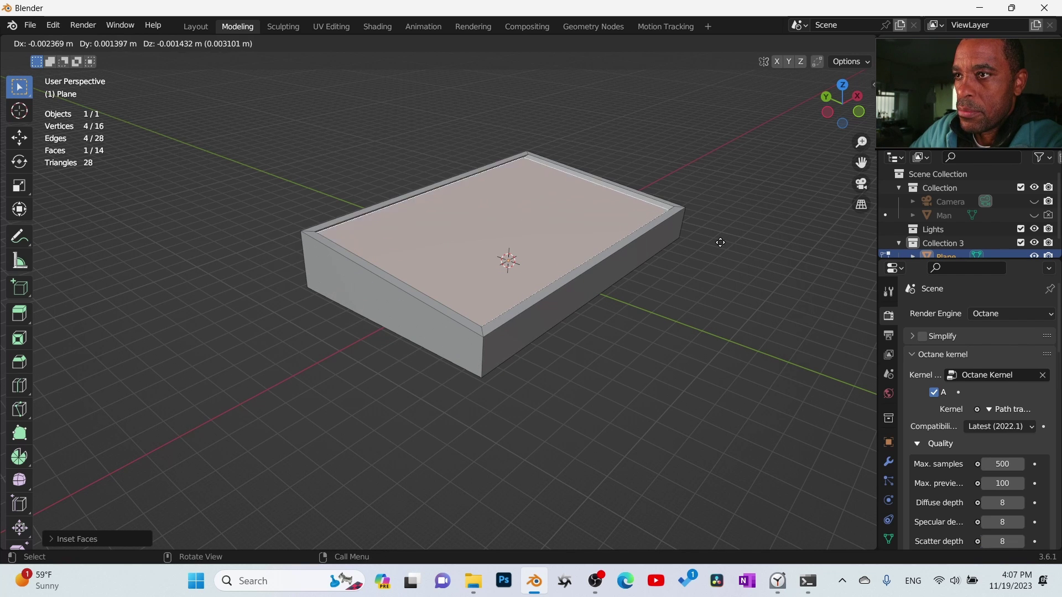
key("z")
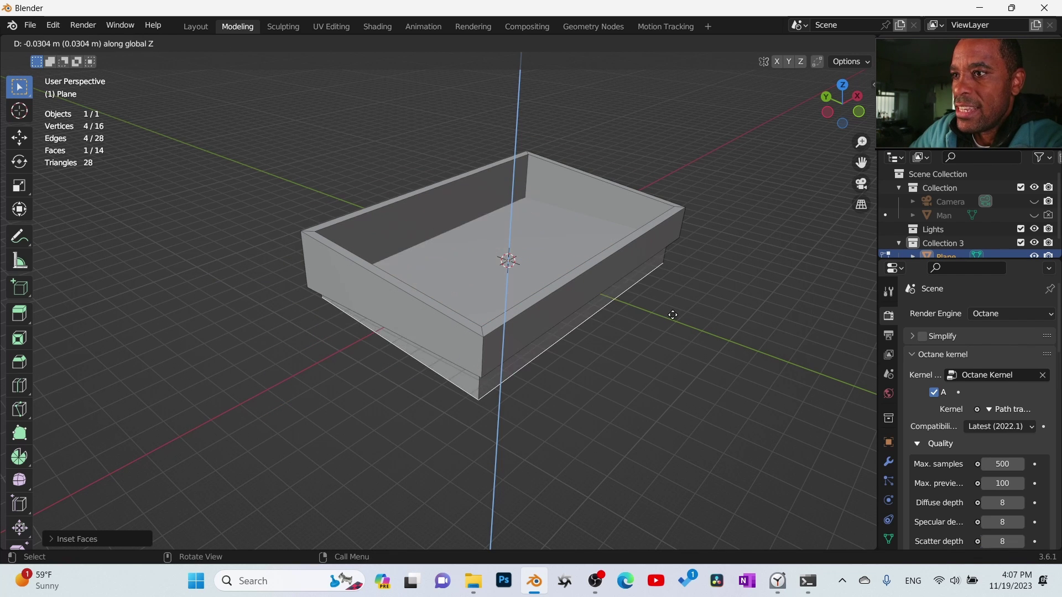
left_click(645, 321)
Step: Move the recess floor up about 0.001 m along Z so it clears the underside, and return to Object Mode
middle_click_drag(646, 321, 672, 256)
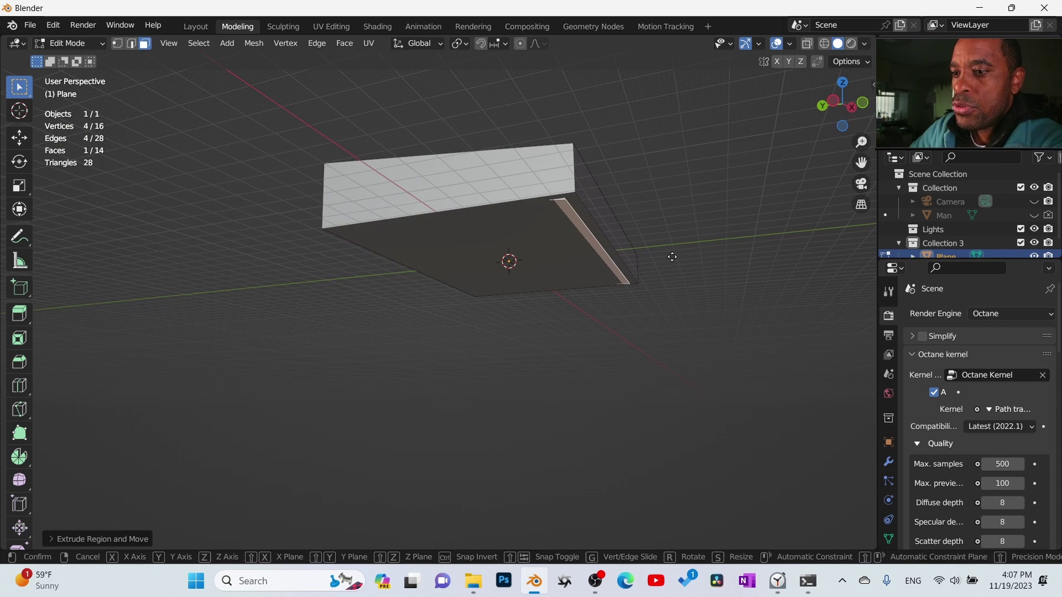
key("e")
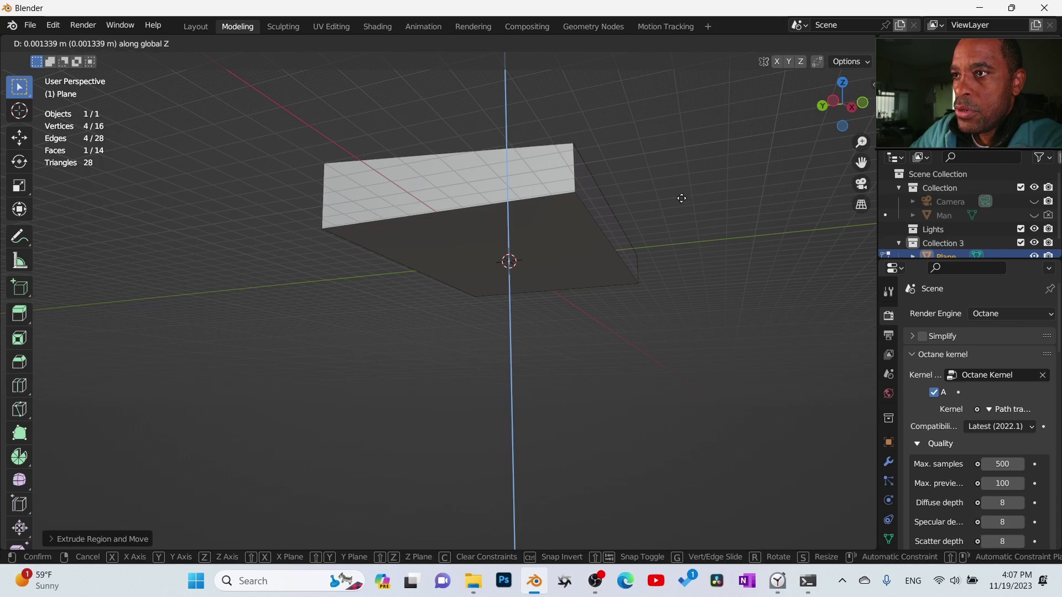
right_click(681, 198)
middle_click_drag(681, 198, 581, 324)
key("ctrl+Tab")
left_click(594, 237)
middle_click_drag(495, 280, 547, 341)
key("ctrl+Tab")
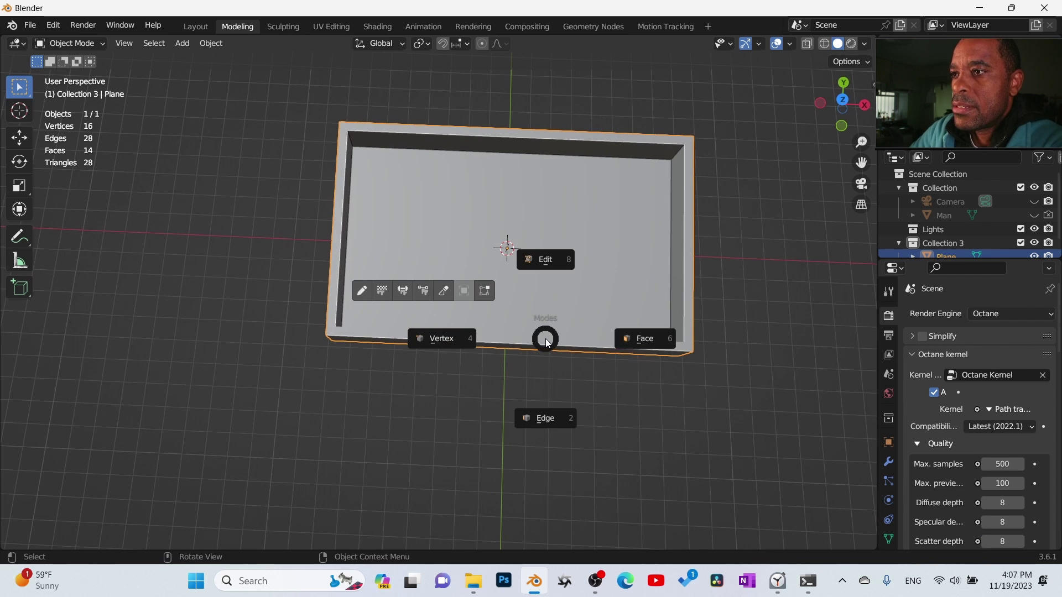
left_click(649, 337)
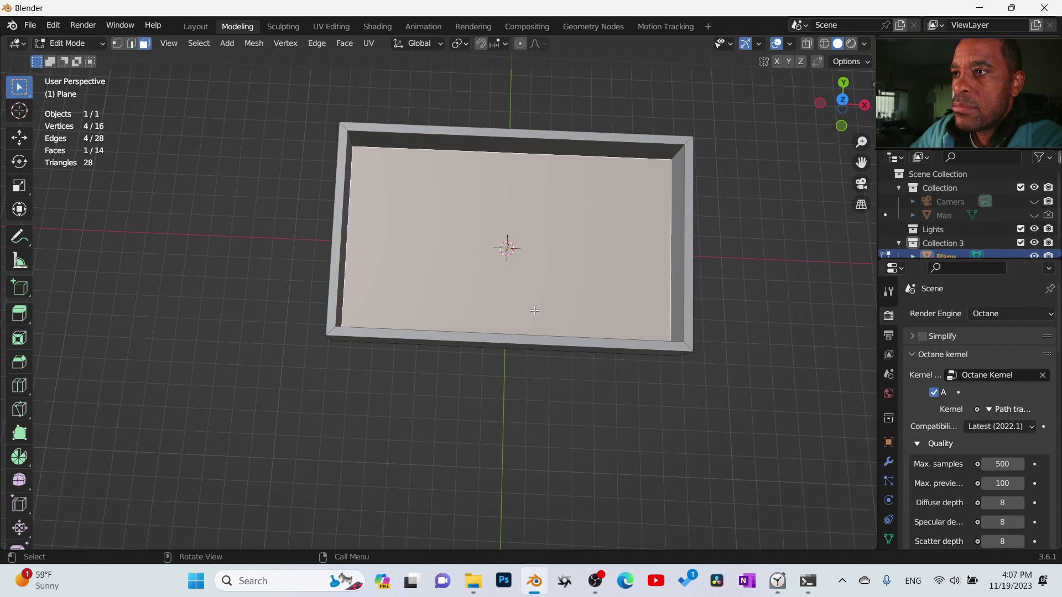
middle_click_drag(534, 311, 546, 304)
key("ctrl+Tab")
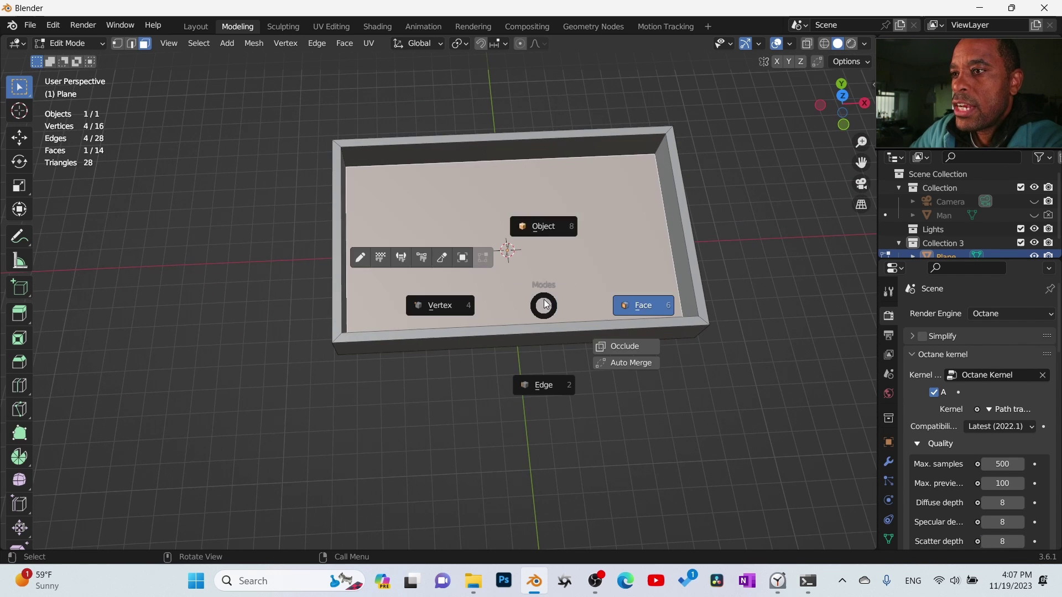
left_click(535, 245)
Step: Add a new mesh plane and scale its face down in face mode to fit inside the box's recess
key("shift+a")
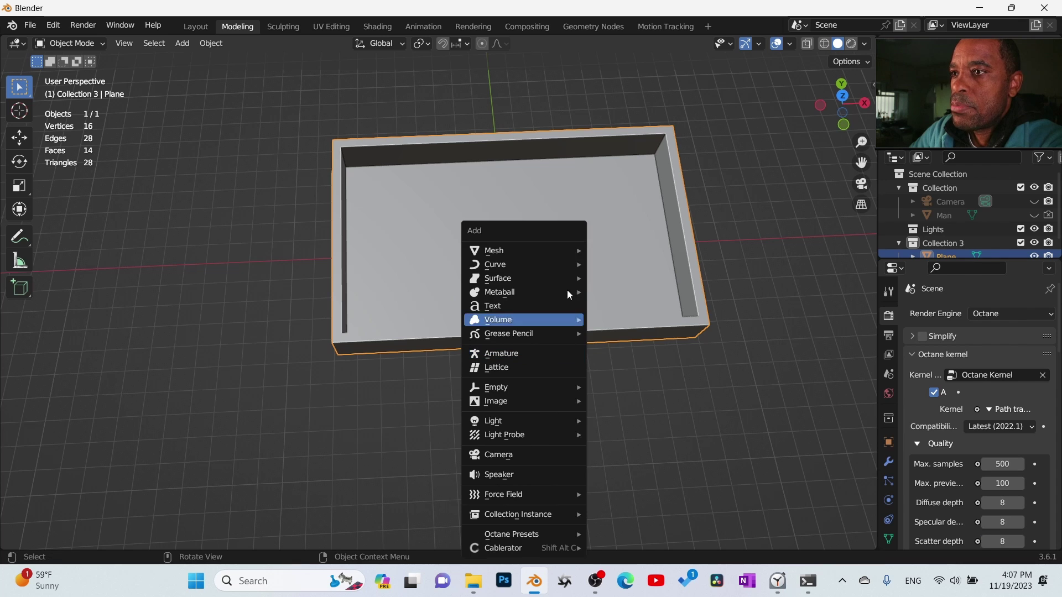
mouse_move(563, 251)
left_click(617, 263)
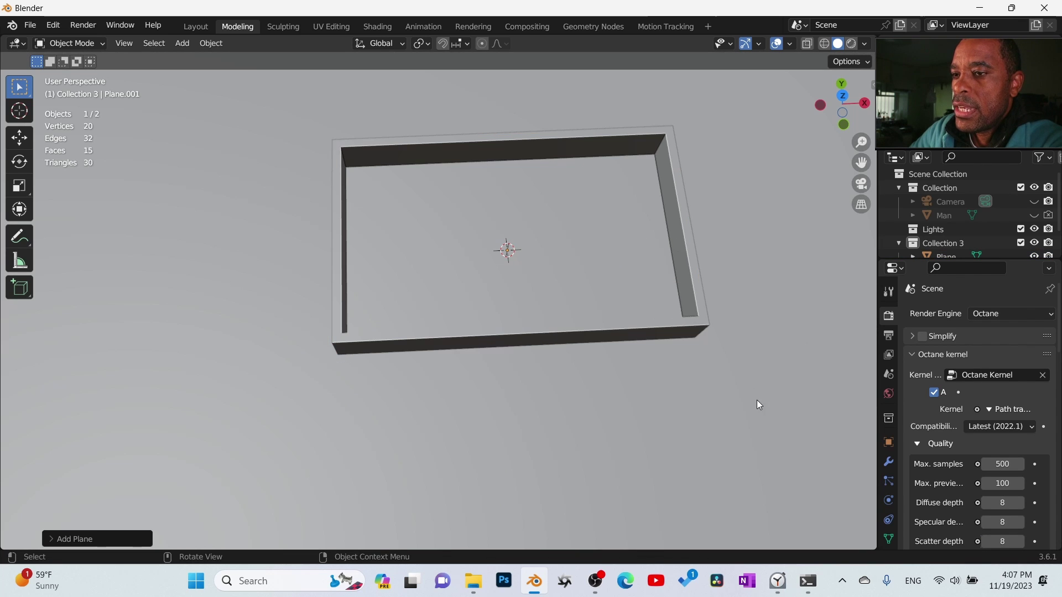
key("Tab")
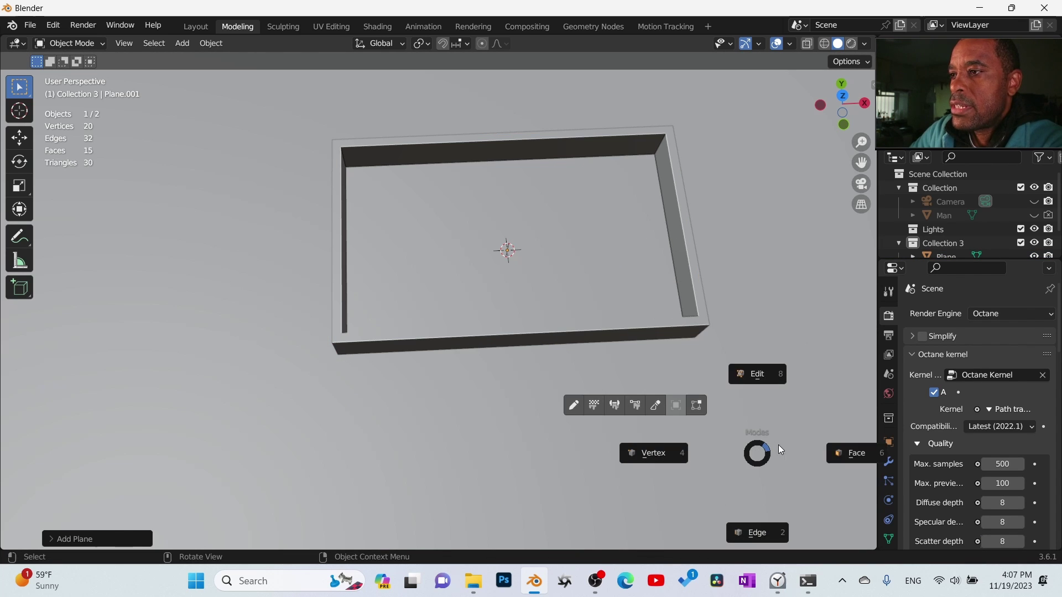
left_click(843, 454)
key("s")
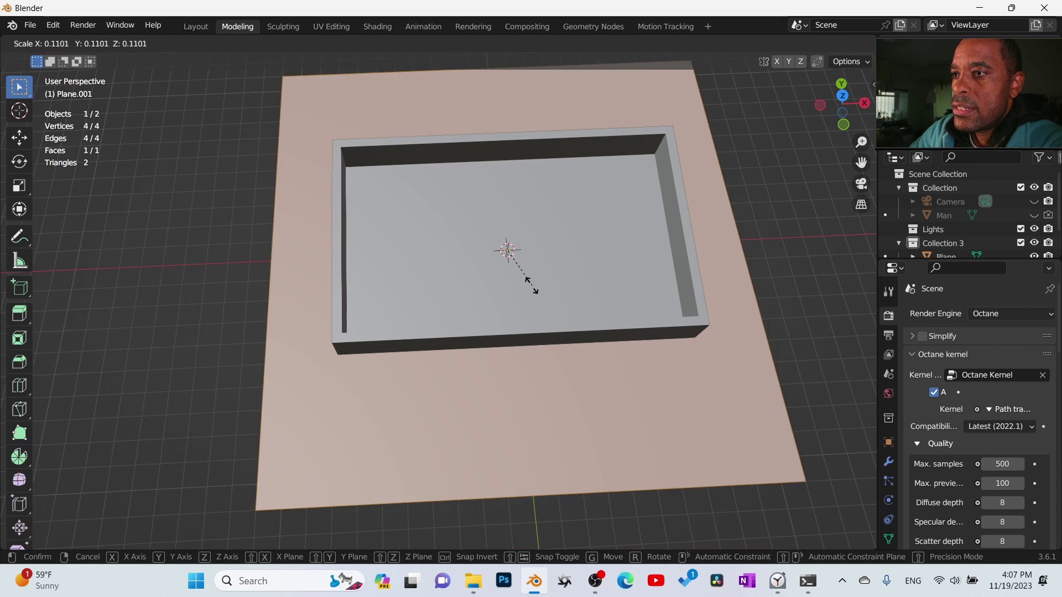
left_click(780, 427)
key("s")
left_click(617, 315)
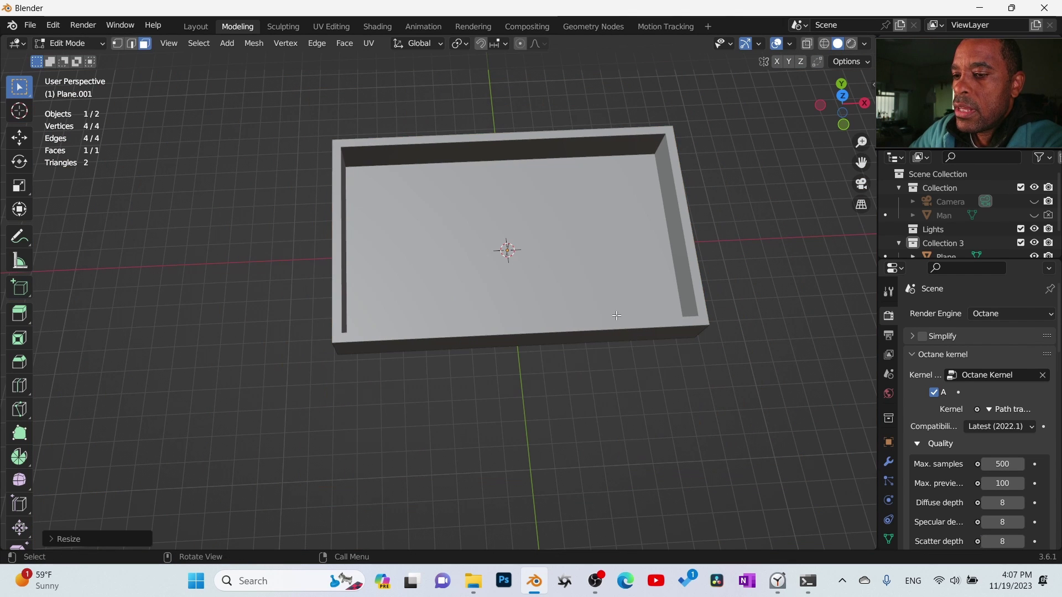
Step: Return to Object Mode and raise the new plane along Z to near the box's rim
key("Tab")
left_click(628, 247)
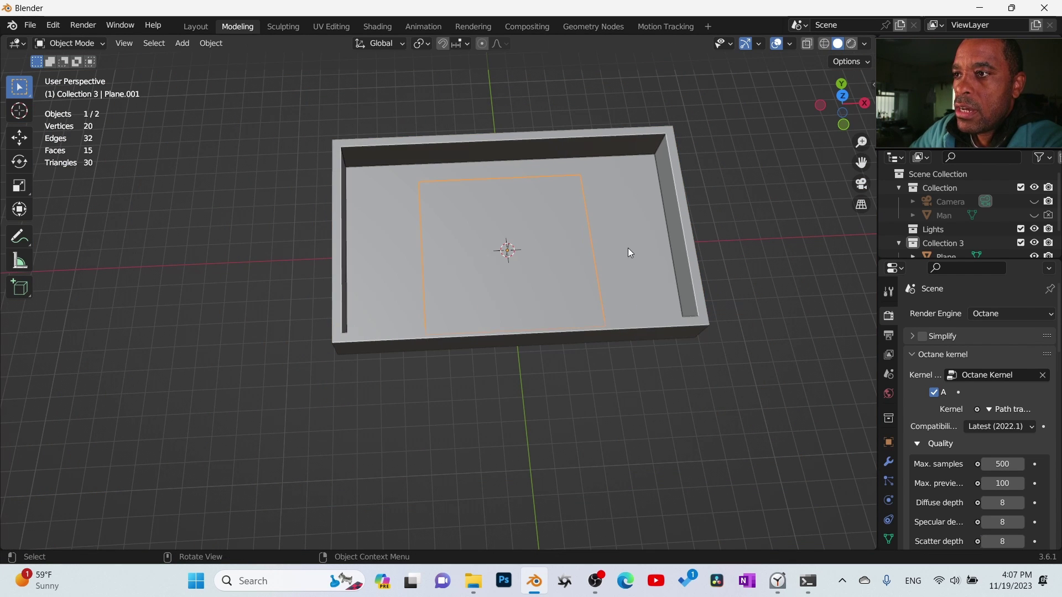
key("g")
key("z")
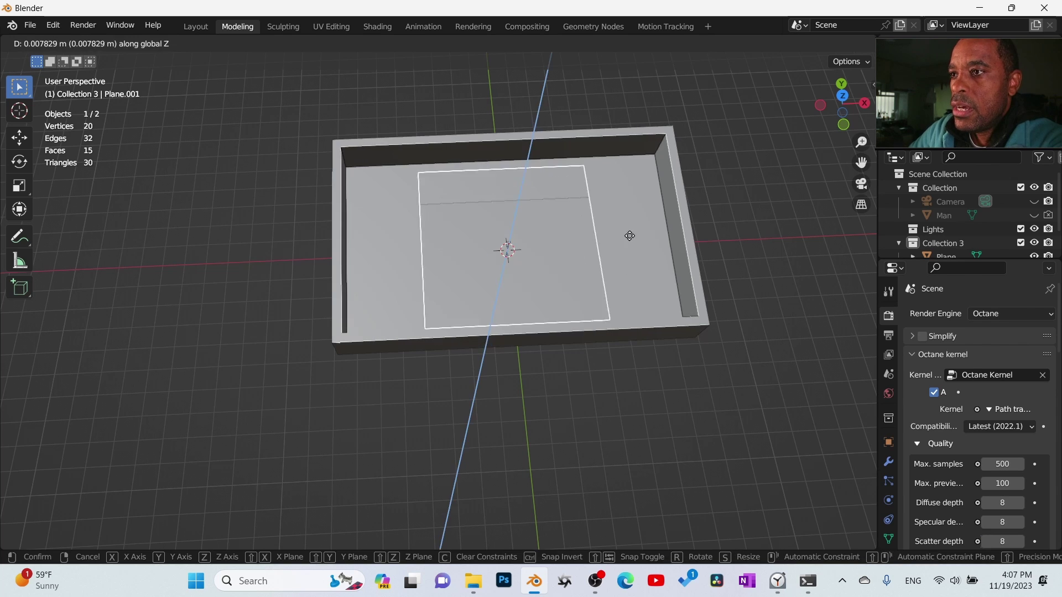
left_click(715, 194)
Step: From the top view, scale the new plane to about 0.27 and place it in the box's +X, +Y inner corner
key("KP_7")
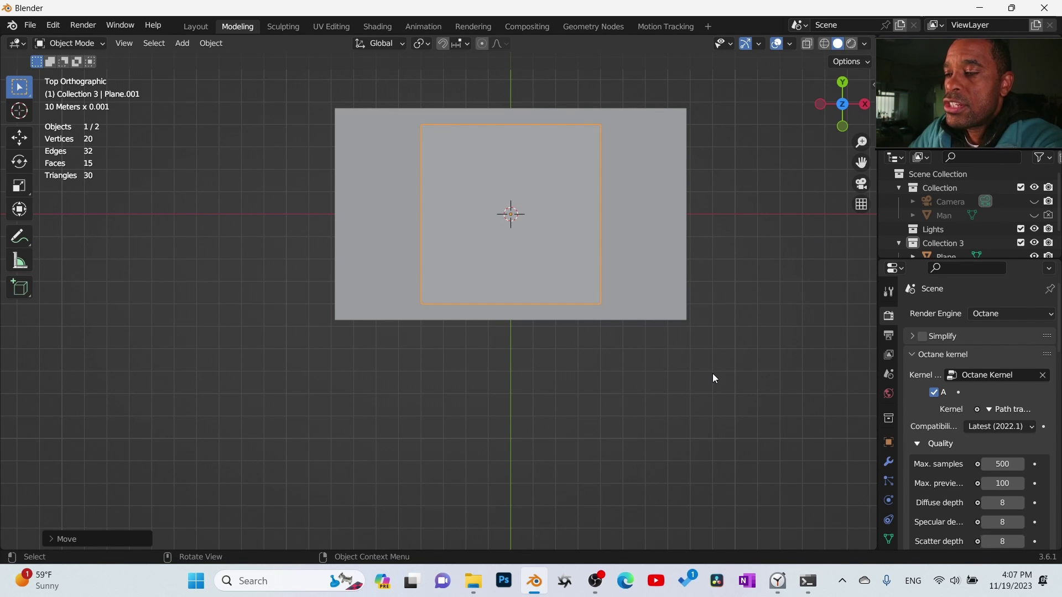
key("s")
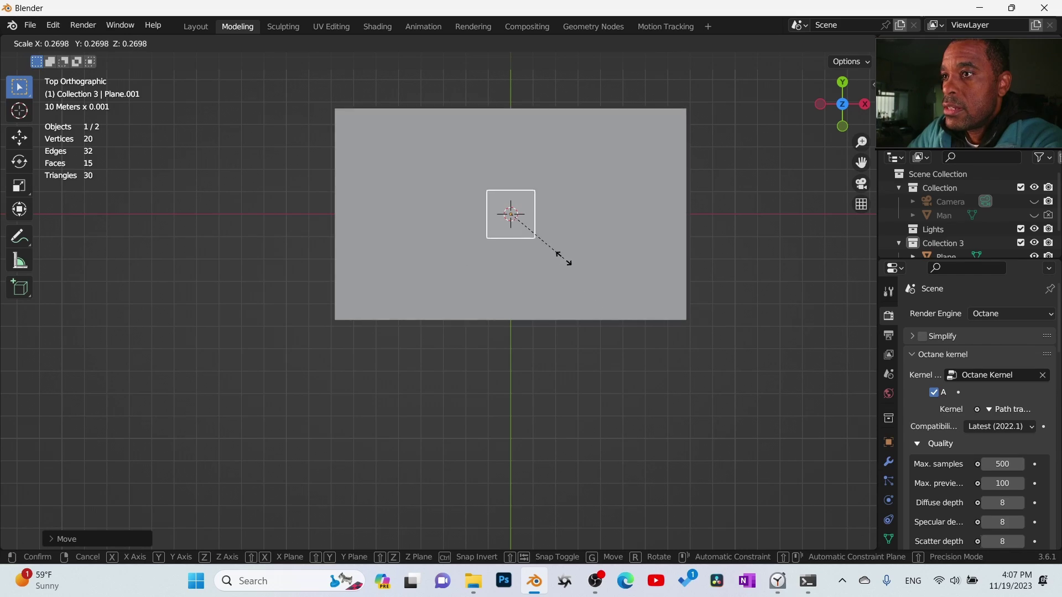
left_click(560, 260)
middle_click_drag(560, 260, 666, 256)
Step: Extrude the small plane's face about 0.012 m downward into a block in face mode, and check it from the front and right views
key("ctrl+Tab")
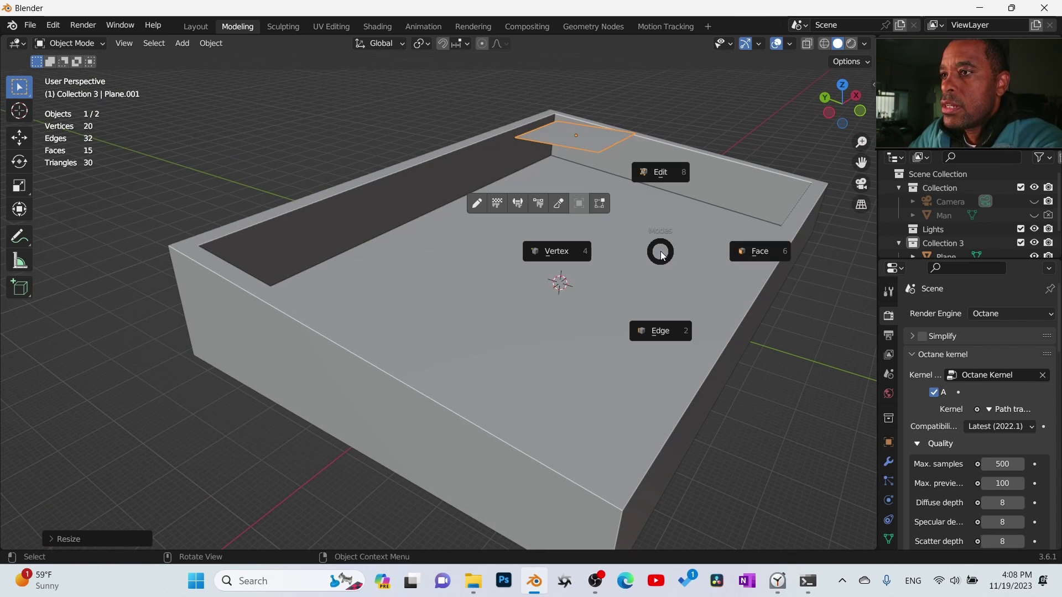
left_click(736, 253)
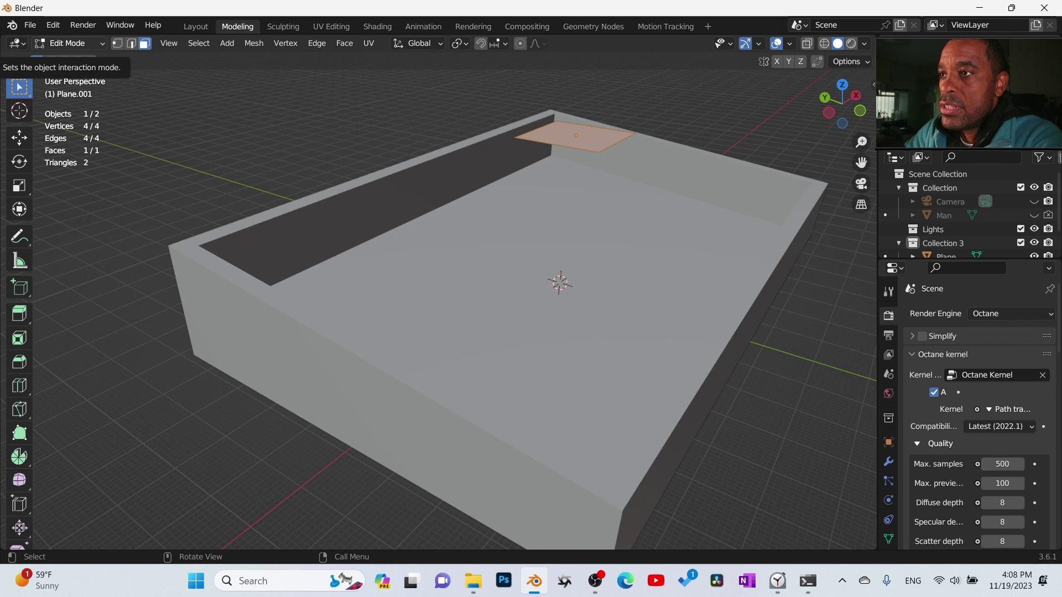
key("e")
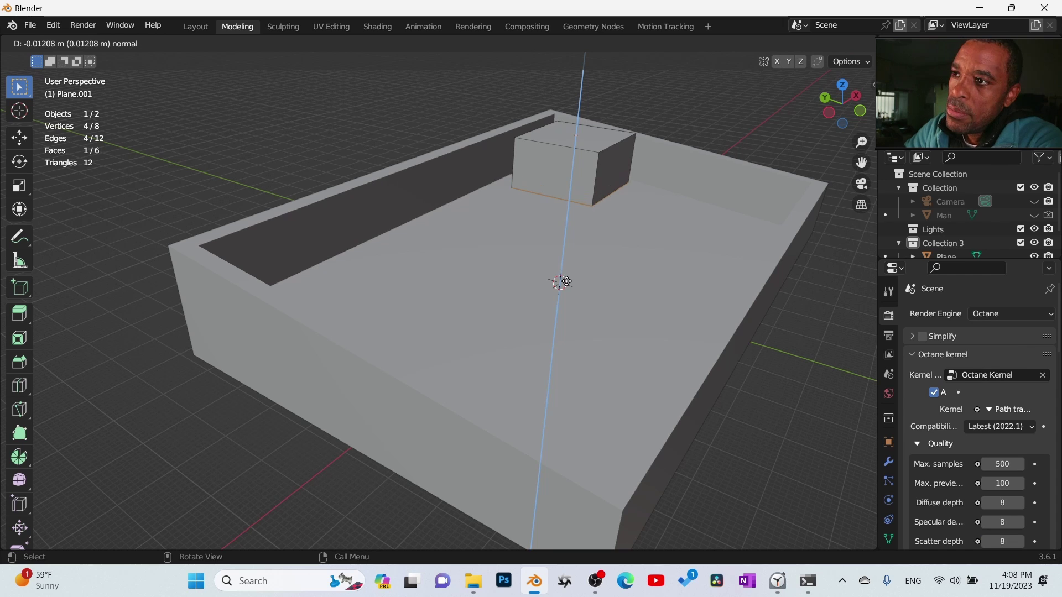
left_click(565, 285)
middle_click_drag(566, 286, 794, 167)
key("KP_1")
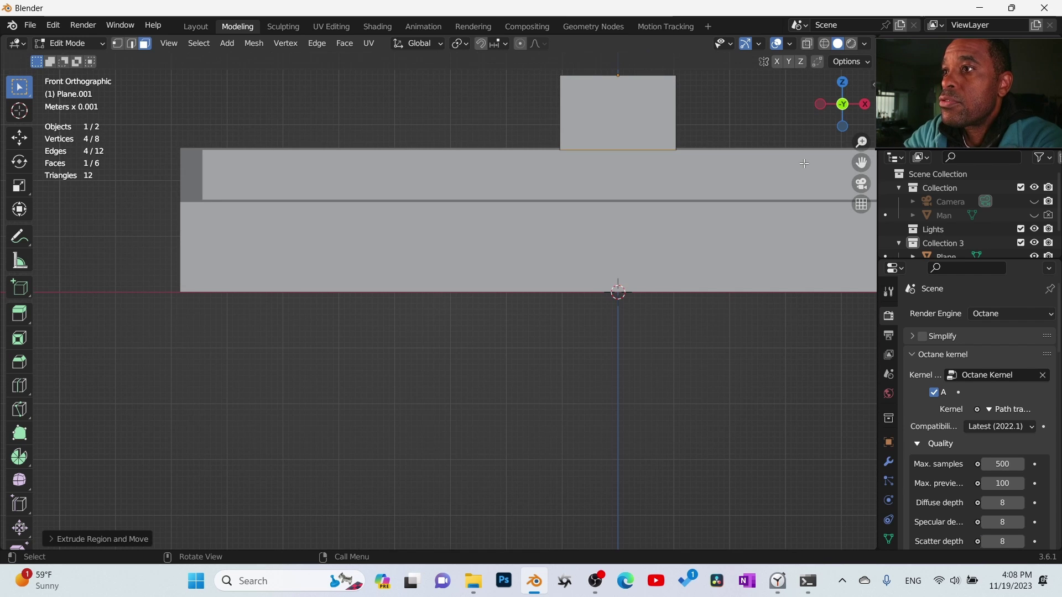
key("KP_3")
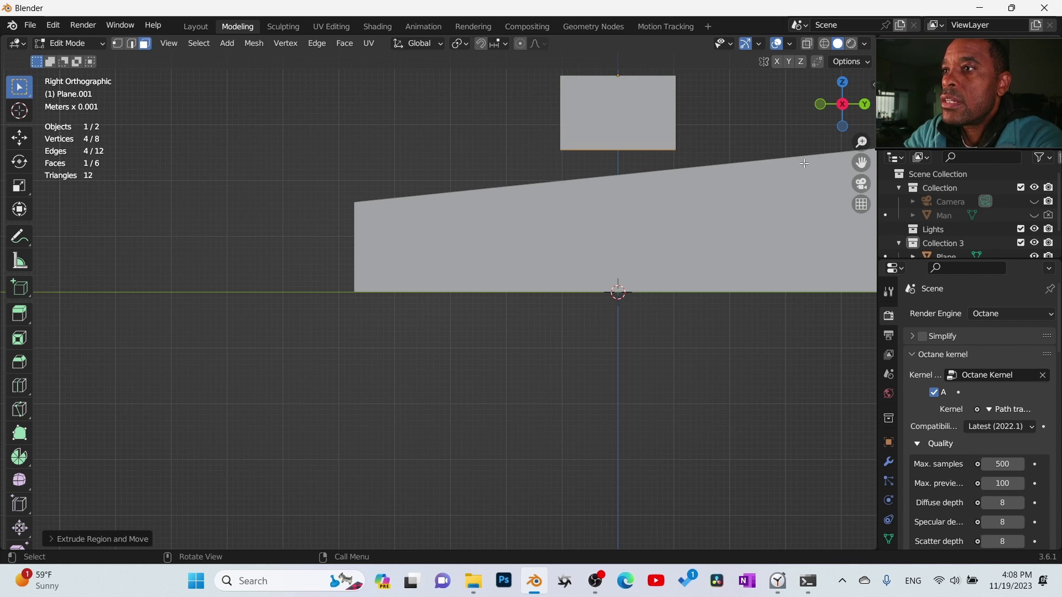
Step: Scale the block's top face down uniformly to roughly 0.8 so that its sides taper inward
middle_click_drag(799, 163, 626, 261)
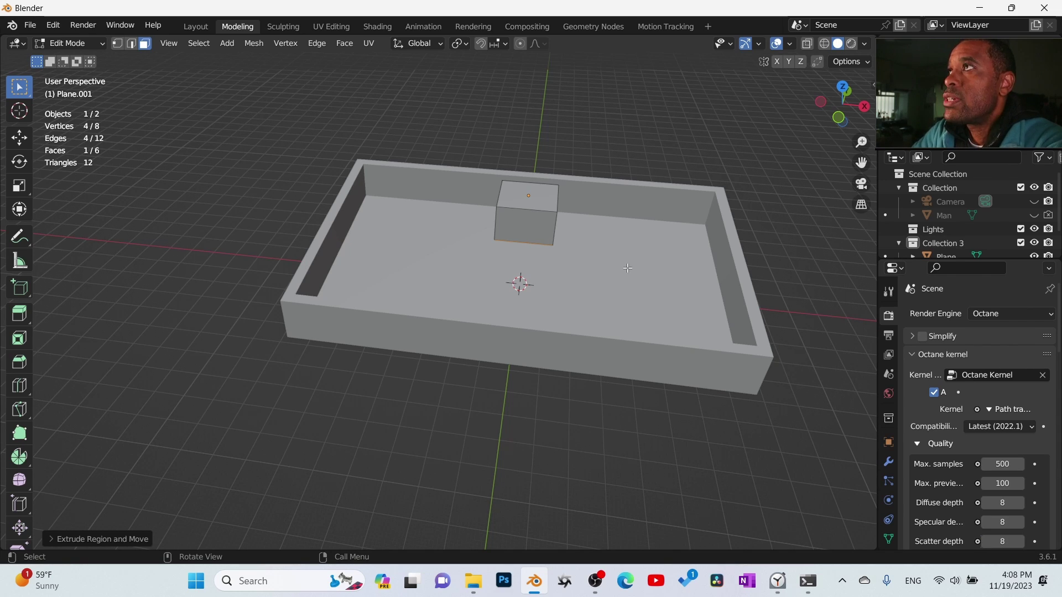
middle_click_drag(617, 282, 591, 265)
left_click(563, 202)
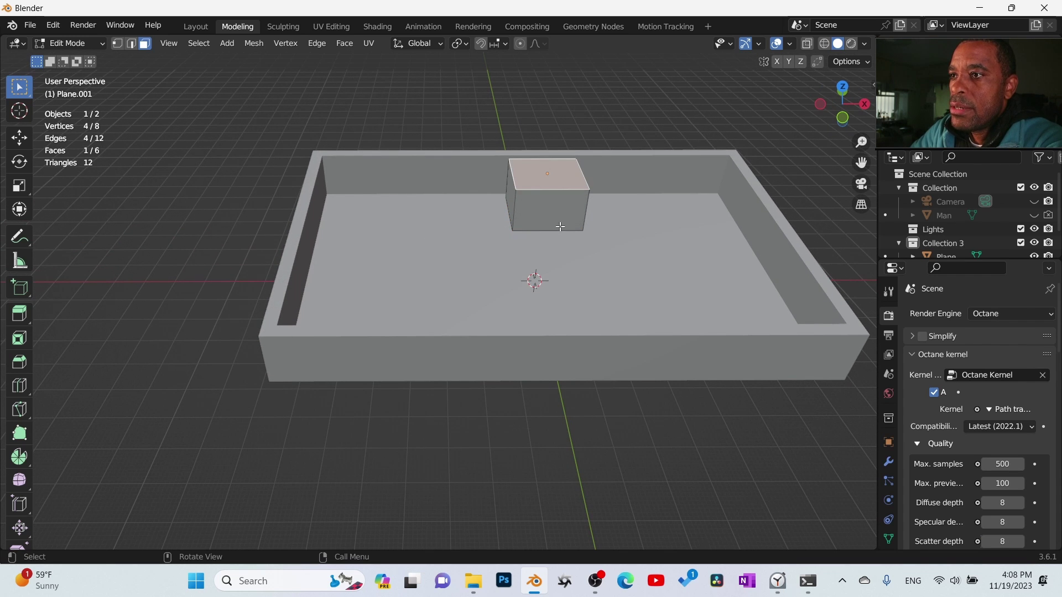
middle_click_drag(575, 228, 663, 257)
key("s")
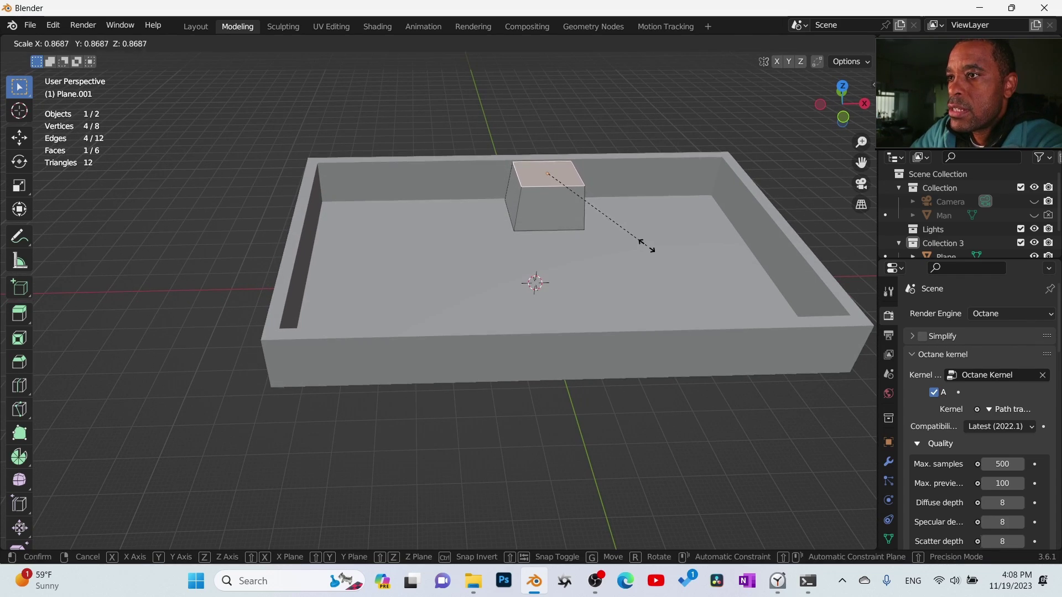
left_click(633, 241)
middle_click_drag(634, 242, 588, 243)
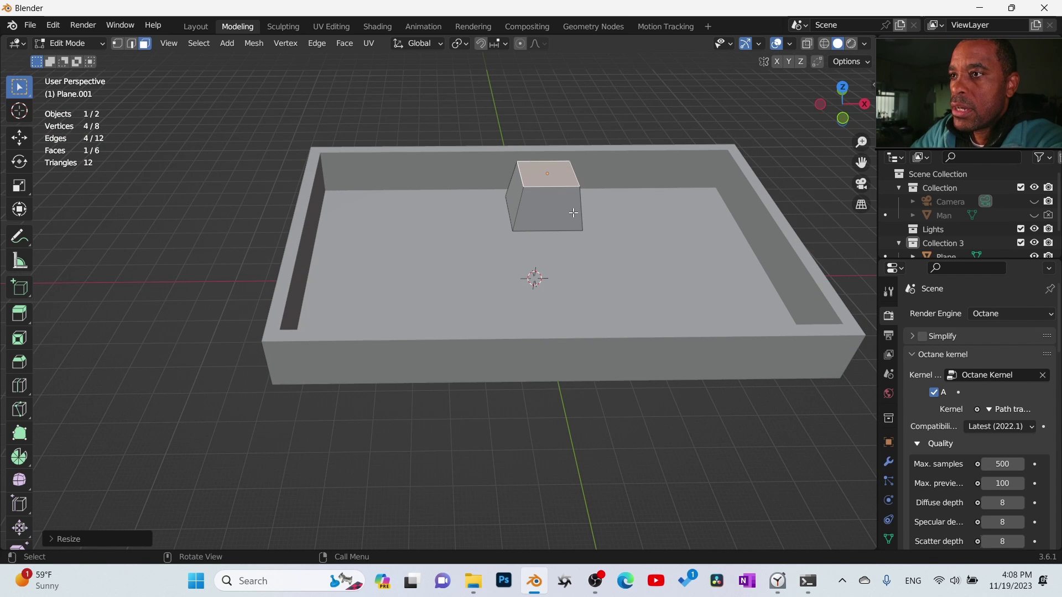
Step: Add six evenly spaced loop cuts across the block's width, running front to back over its top
key("ctrl+r")
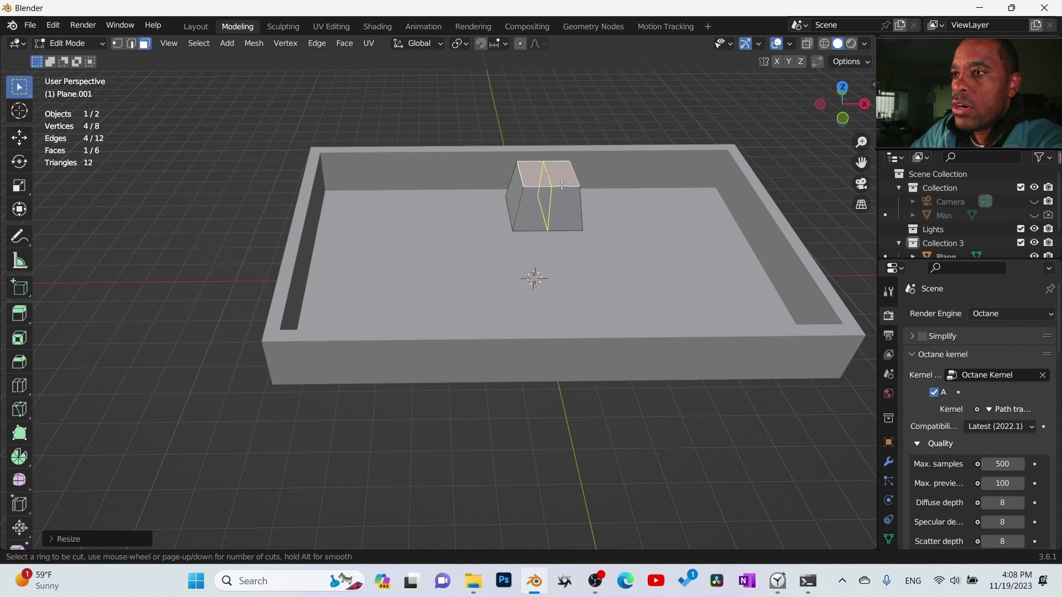
scroll(561, 186, "up", 4)
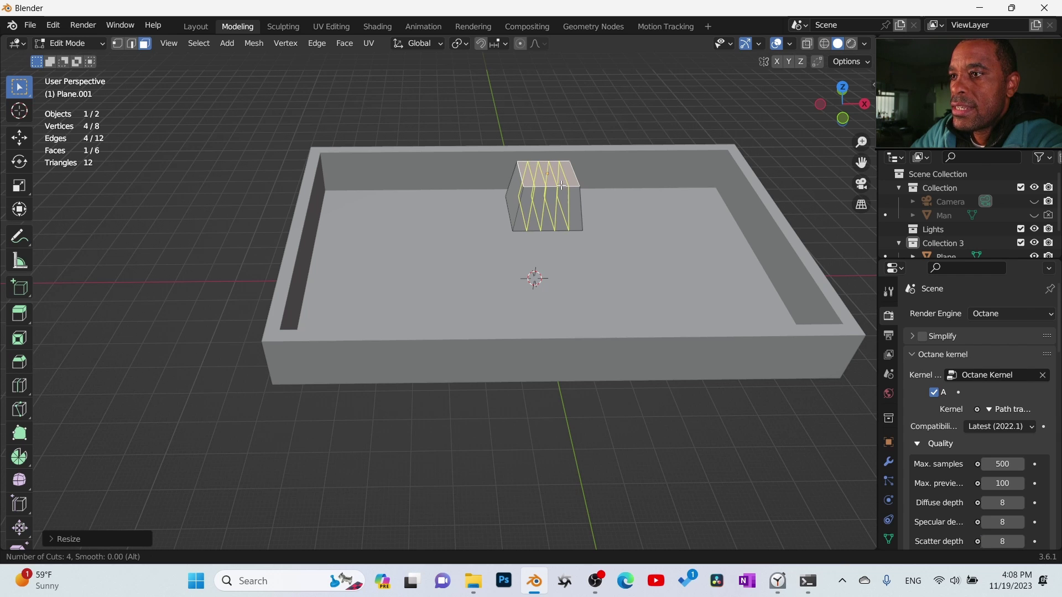
left_click(561, 185)
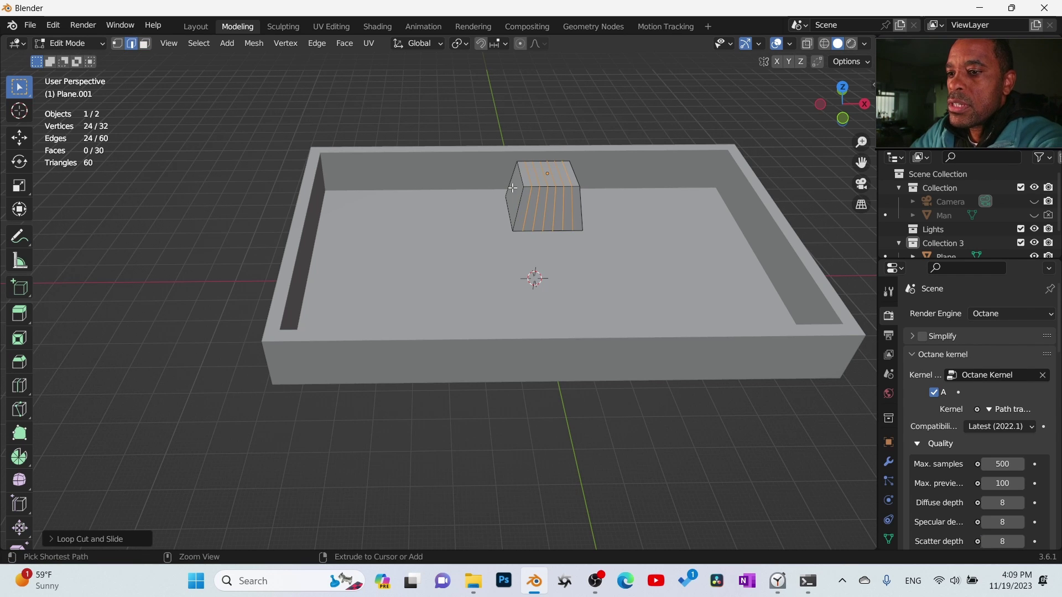
key("r")
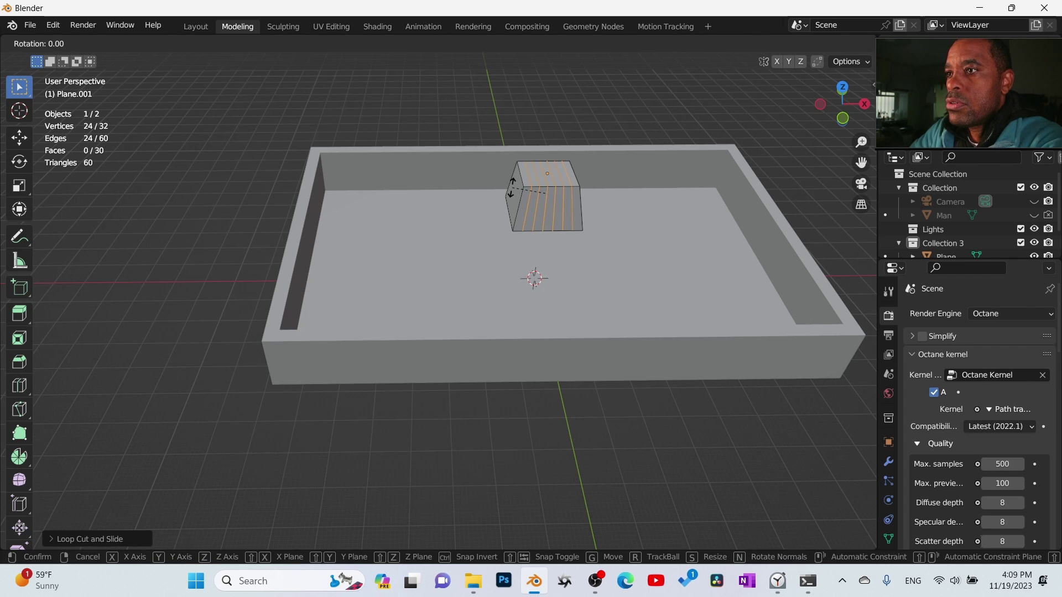
right_click(511, 189)
Step: Add six evenly spaced loop cuts along the block's depth, running side to side across its top
middle_click_drag(511, 188, 517, 198)
left_click(517, 197)
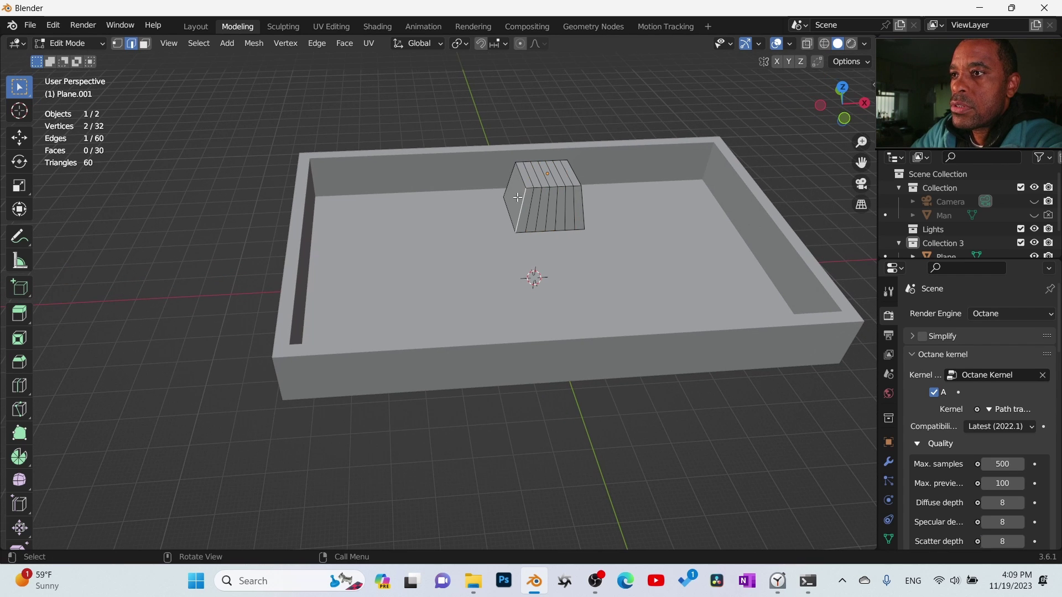
key("ctrl+r")
scroll(507, 188, "up", 4)
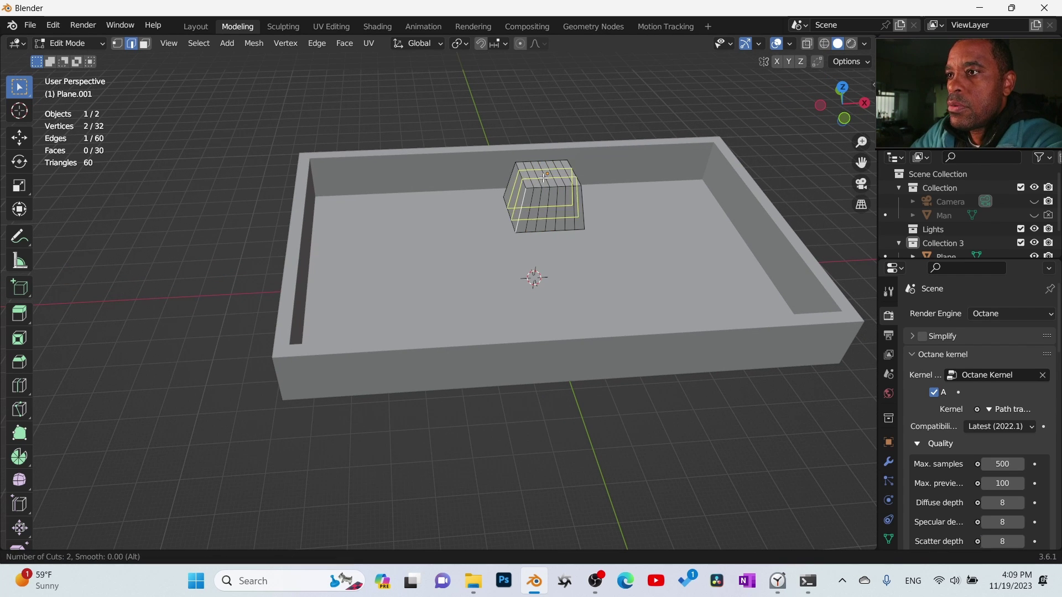
left_click(544, 177)
right_click(544, 177)
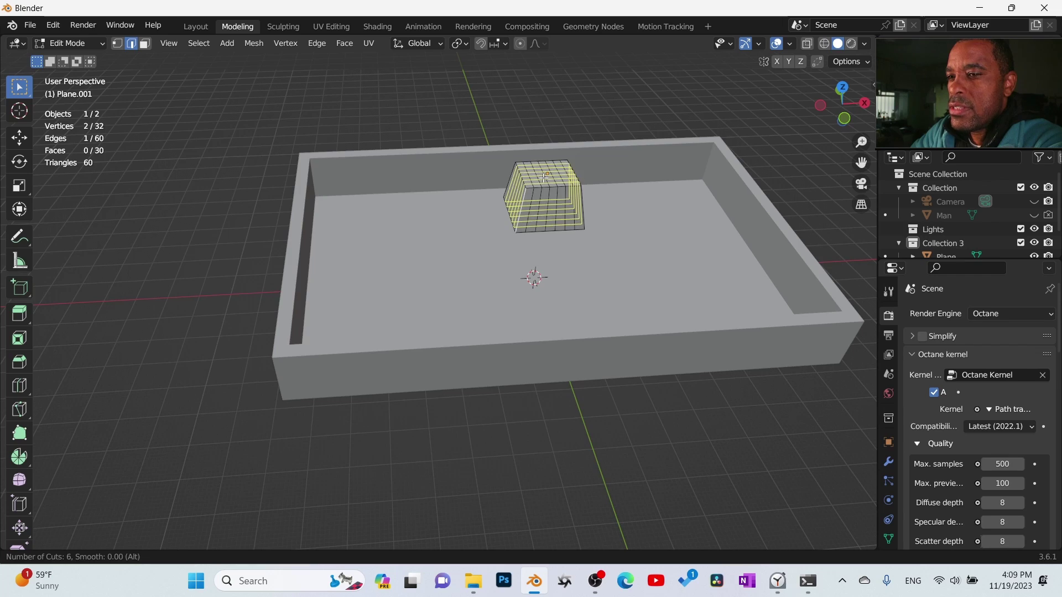
Step: Add six evenly spaced horizontal loop cuts around the block's side walls
middle_click_drag(545, 177, 621, 217)
key("ctrl+r")
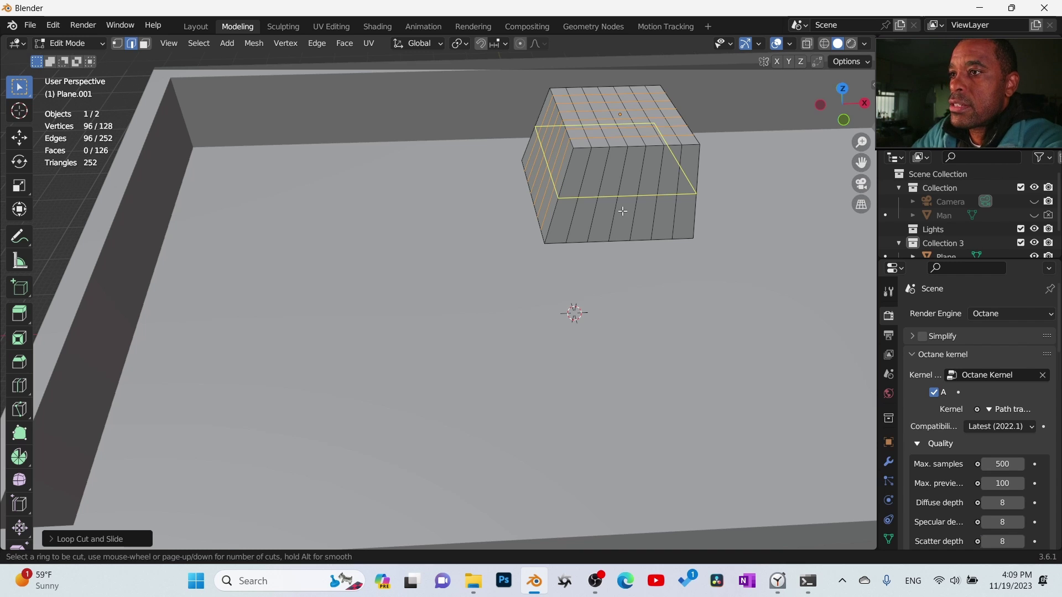
scroll(622, 211, "up", 3)
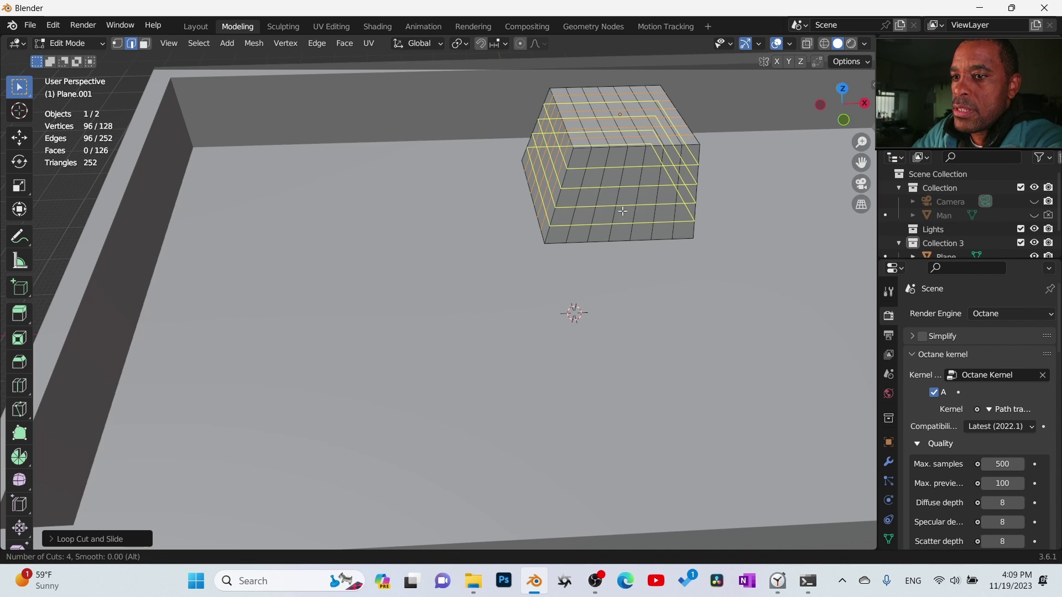
left_click(622, 211)
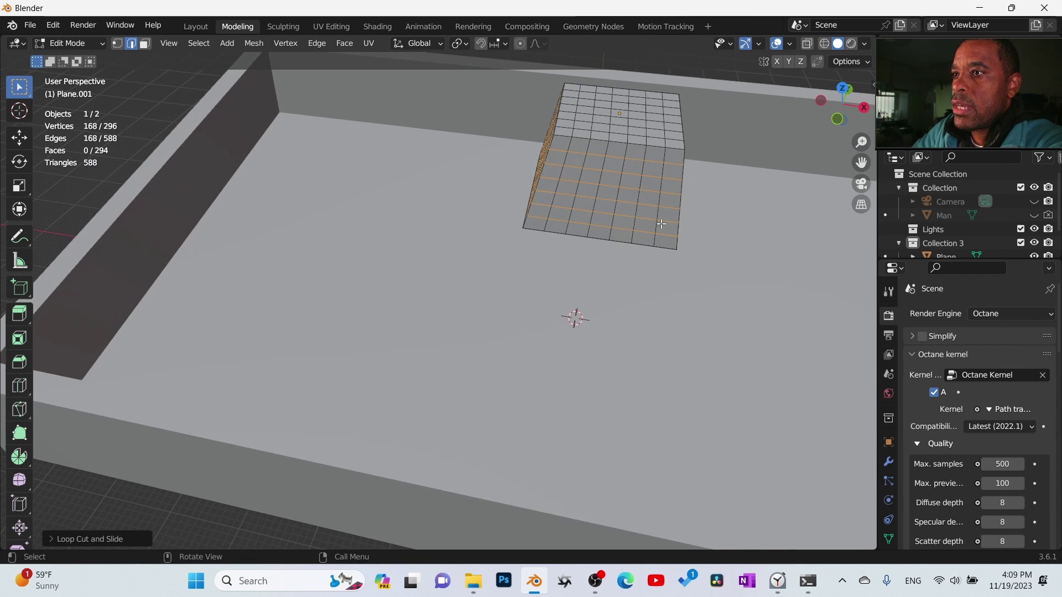
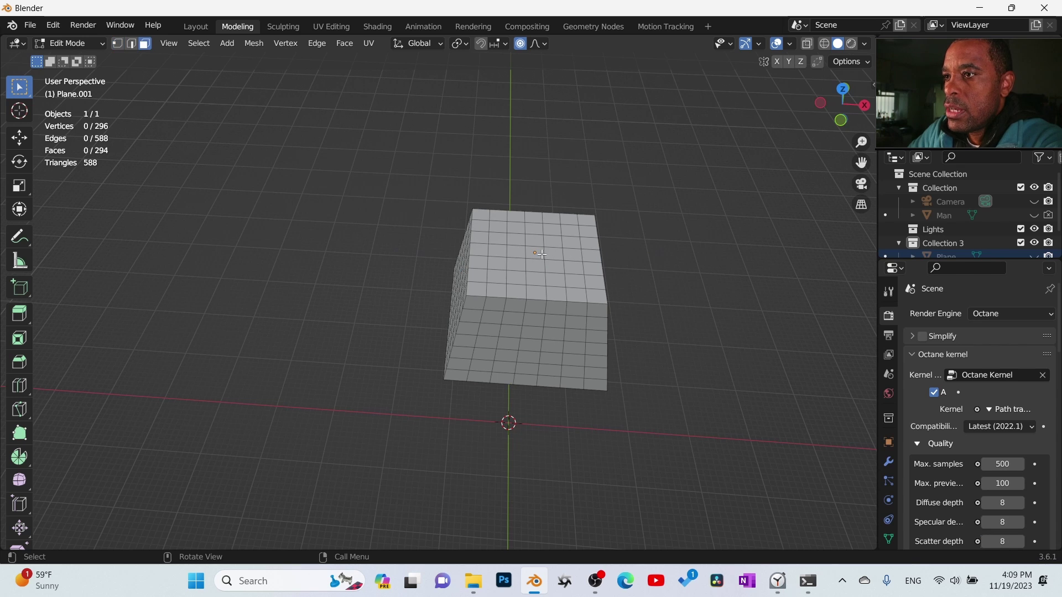
Step: Reduce the proportional editing size to about 0.011 m during a trial move of the centre top face, and cancel that move
middle_click_drag(535, 317, 563, 304)
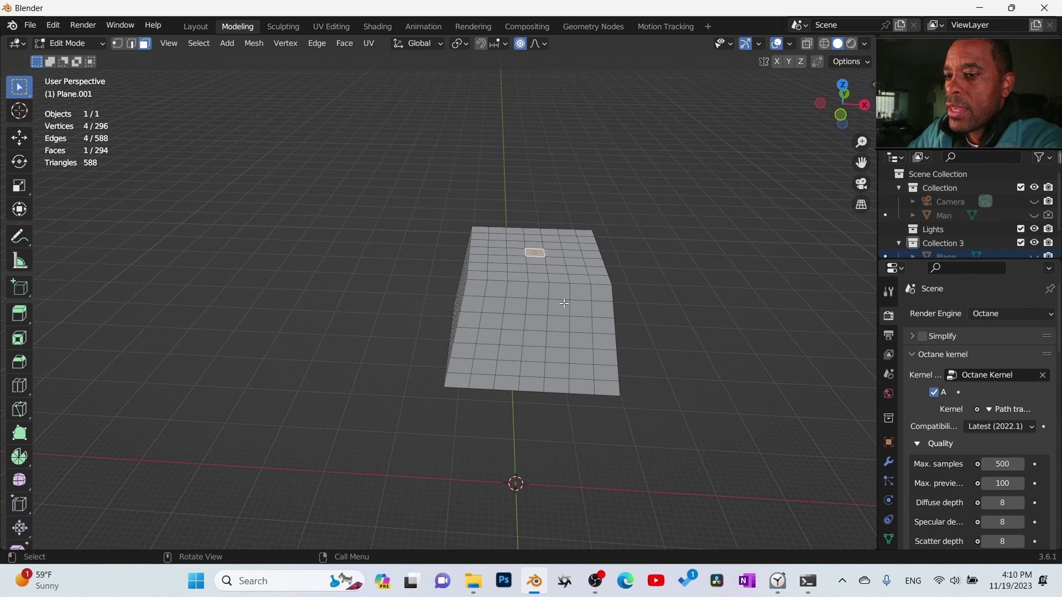
key("g")
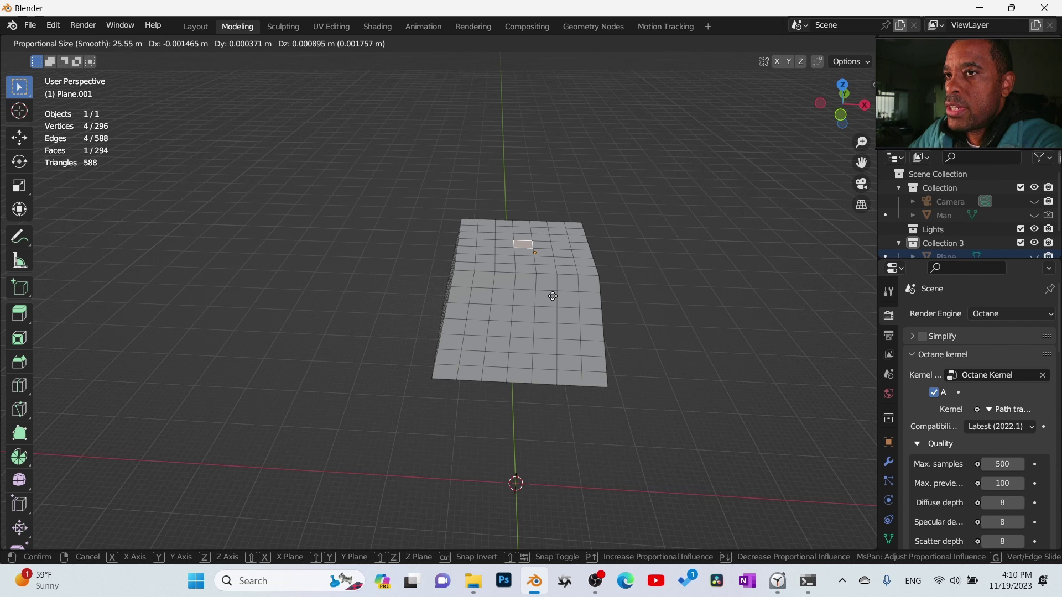
scroll(553, 296, "up", 17)
scroll(553, 295, "up", 20)
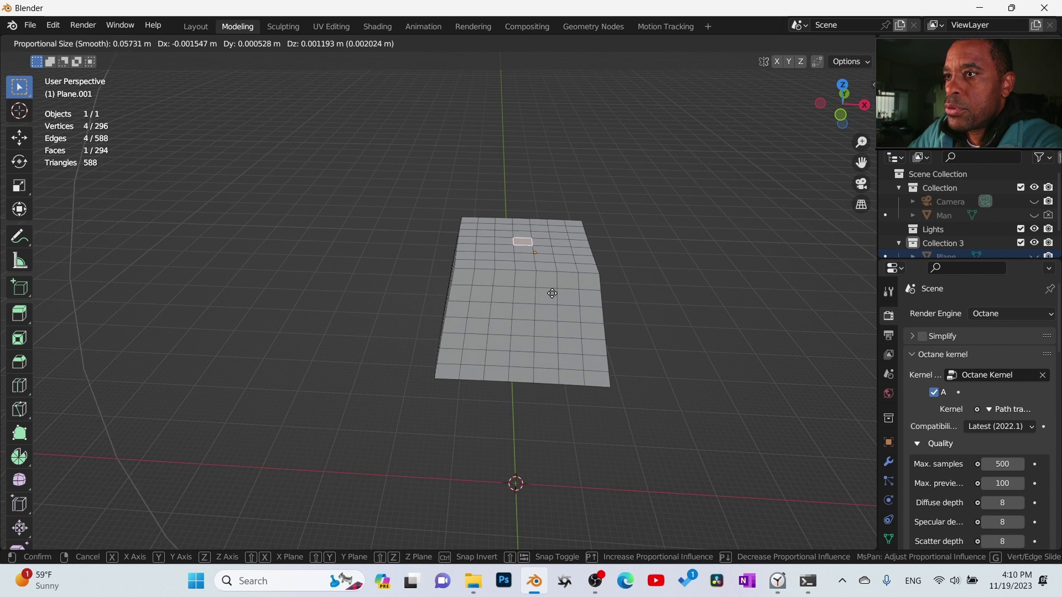
scroll(575, 291, "down", 20)
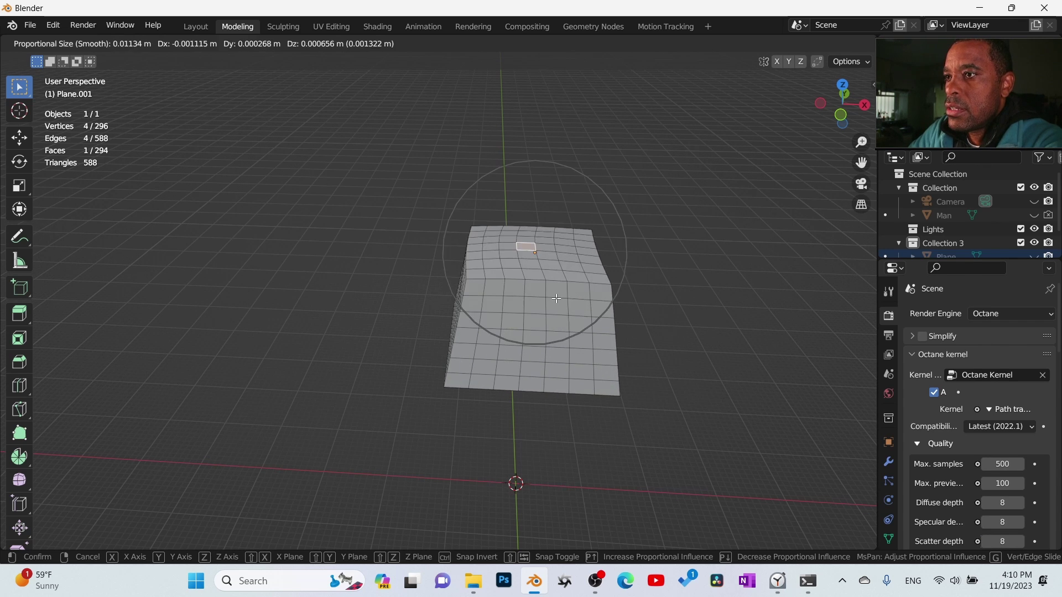
right_click(650, 296)
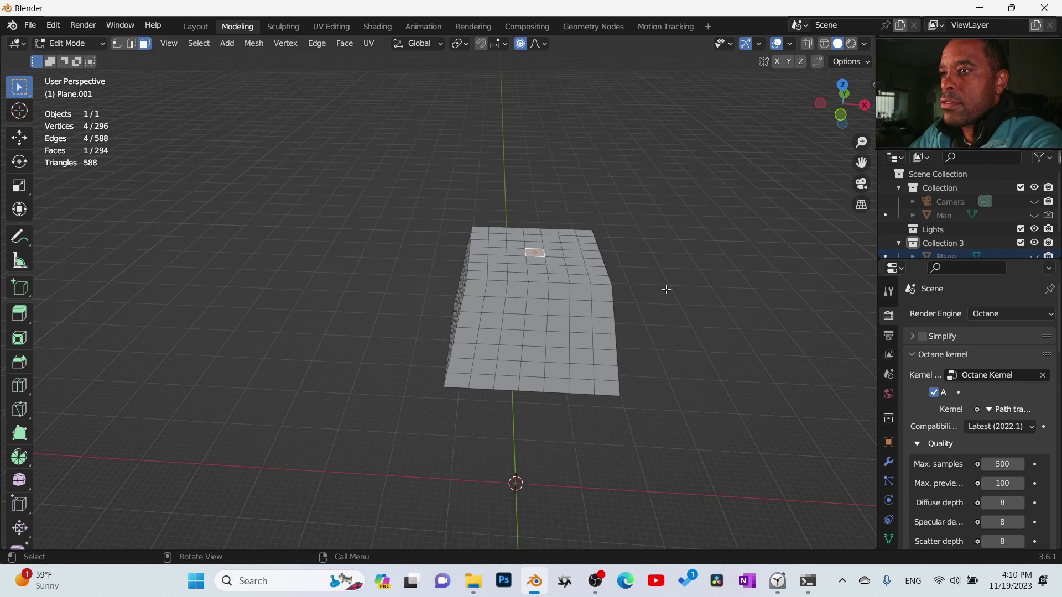
Step: From the front view, move the centre top face down about 0.0033 m along Z with proportional editing to form a dish
middle_click_drag(667, 289, 553, 357)
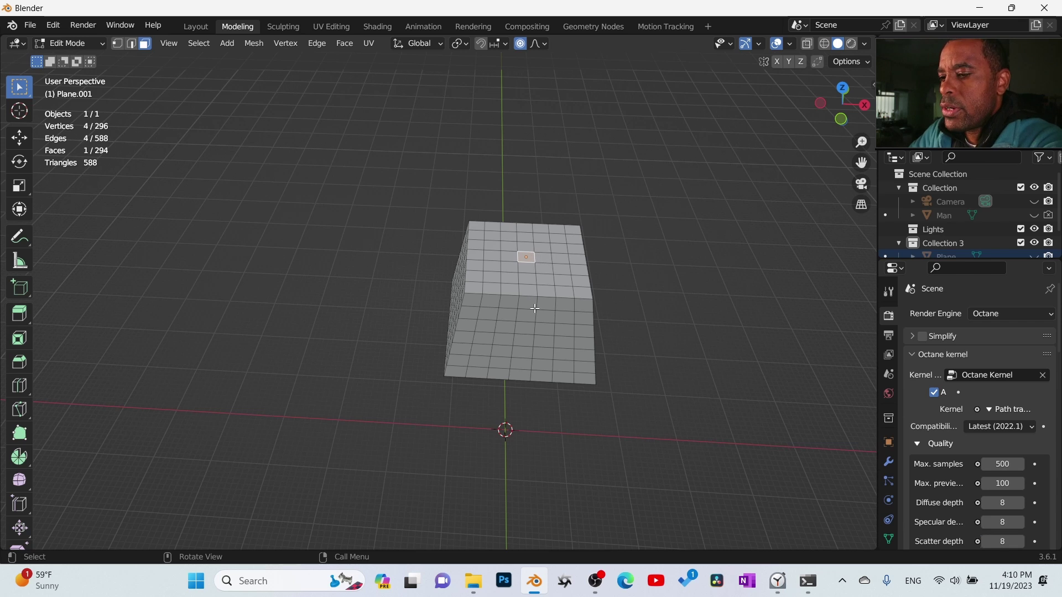
middle_click_drag(531, 309, 436, 265, "alt")
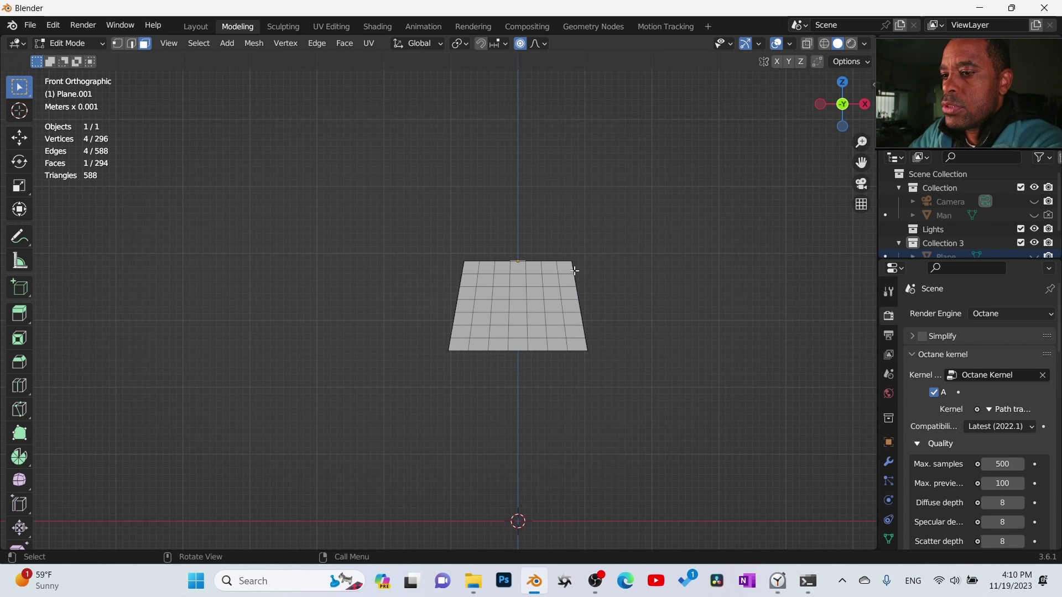
key("g")
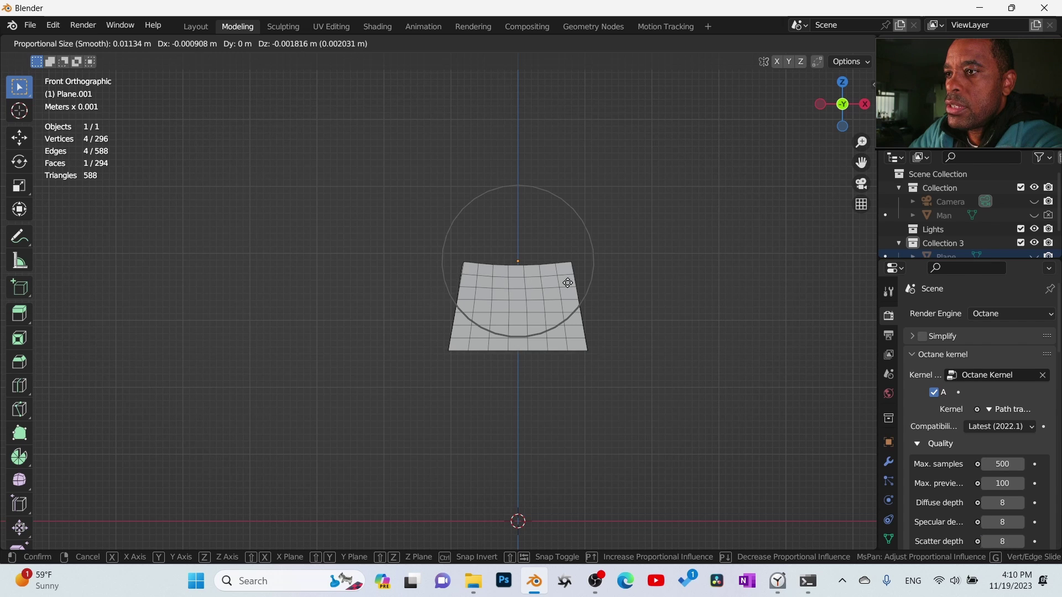
key("z")
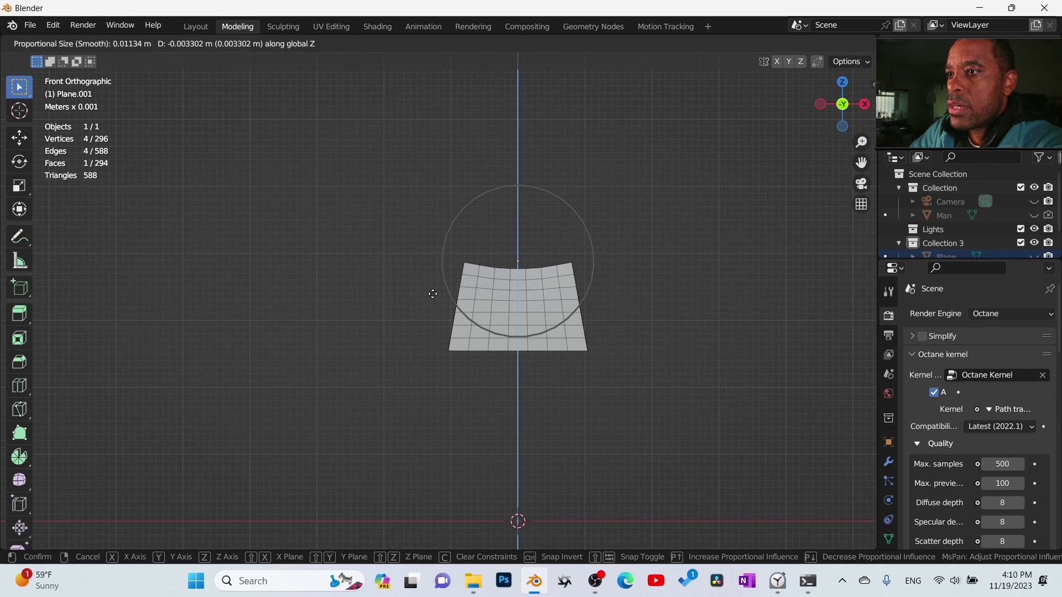
left_click(433, 294)
Step: Raise the centre top face slightly along Z with proportional editing to make the dish shallower
middle_click_drag(432, 294, 515, 360)
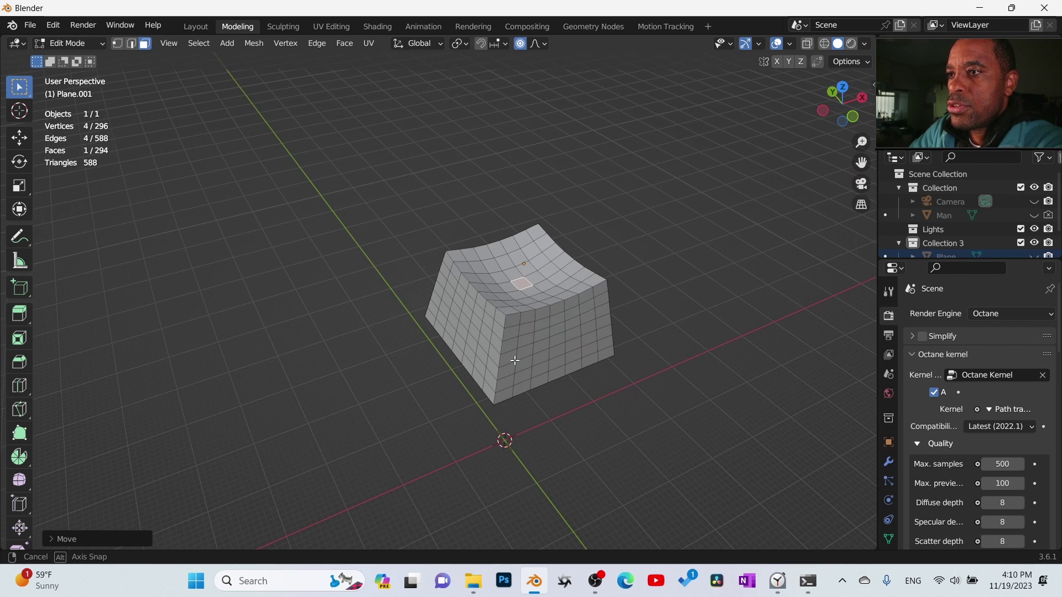
key("g")
key("z")
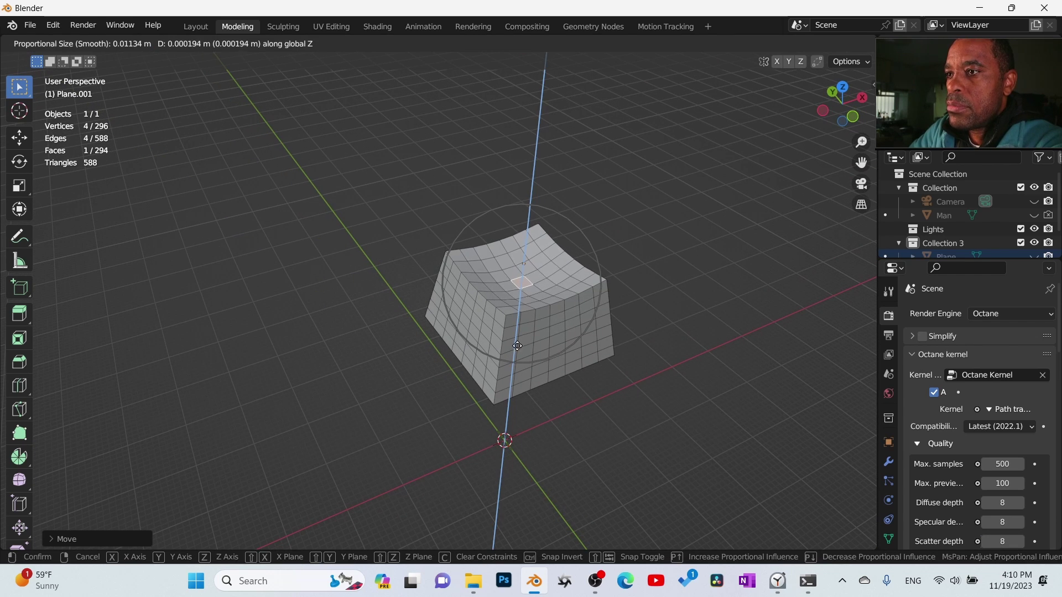
left_click(569, 339)
Step: Return to Object Mode and try to apply Shade Auto Smooth to the dished block
middle_click_drag(569, 339, 507, 330)
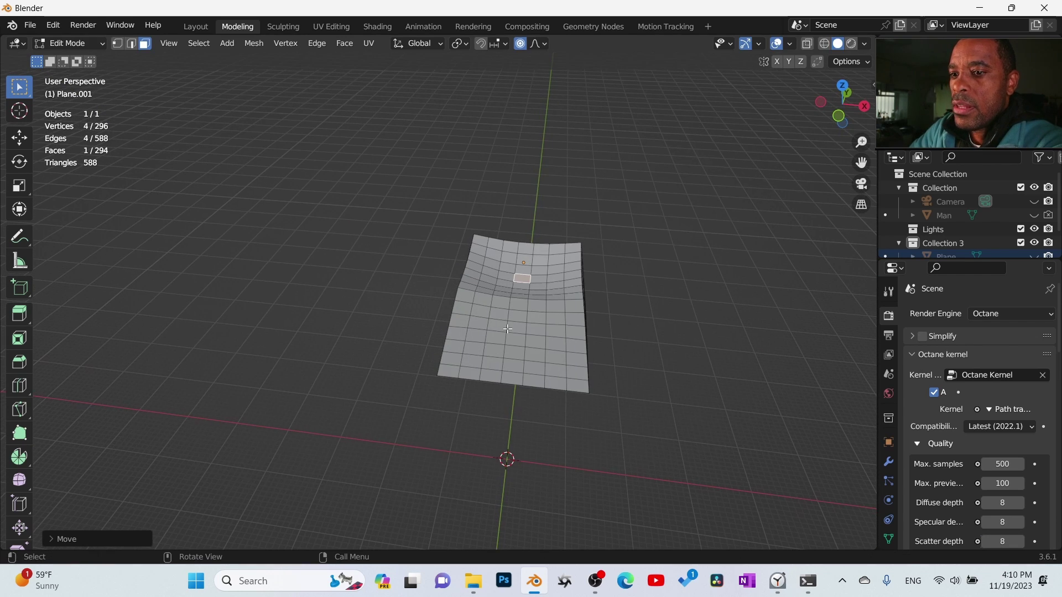
key("Tab")
right_click(537, 362)
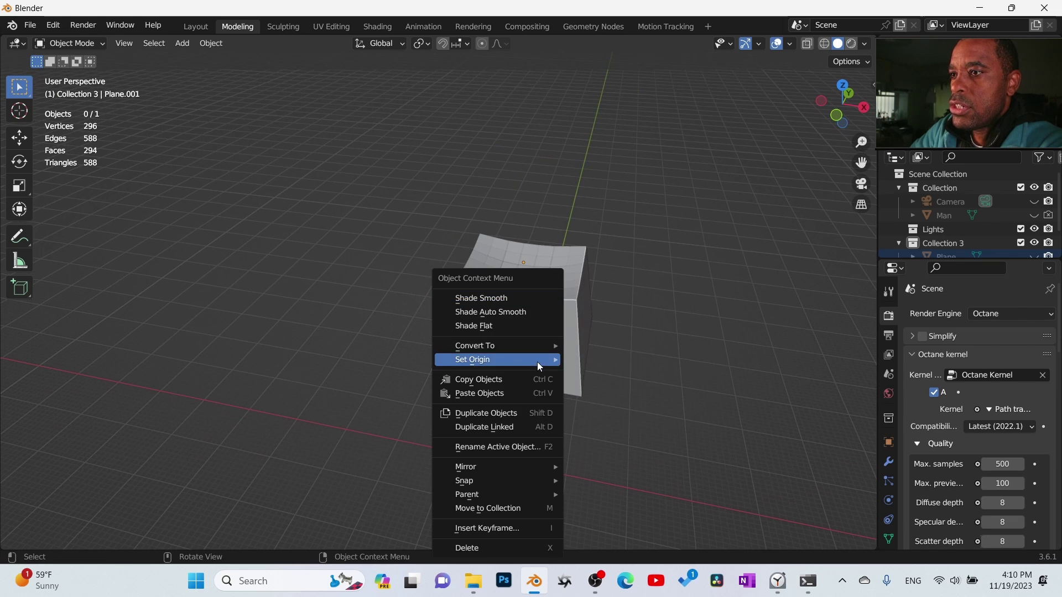
left_click(529, 311)
Step: In Edit Mode, select the inner five-by-five block of faces on the keycap's underside, leaving a one-face border
middle_click_drag(569, 324, 550, 367)
left_click(515, 320)
key("ctrl+Tab")
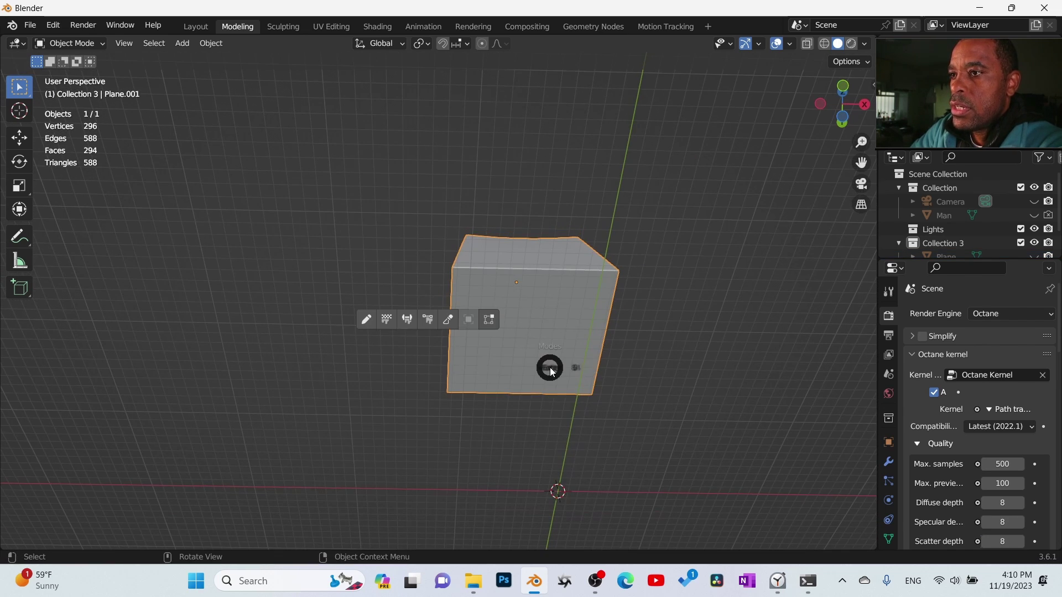
left_click(654, 370)
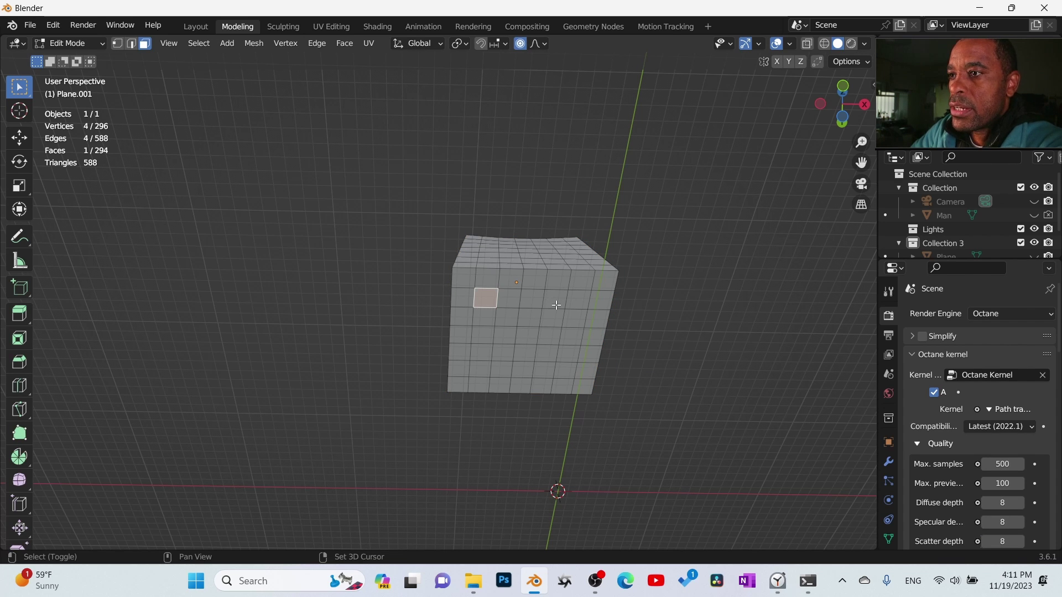
left_click(586, 303, "shift")
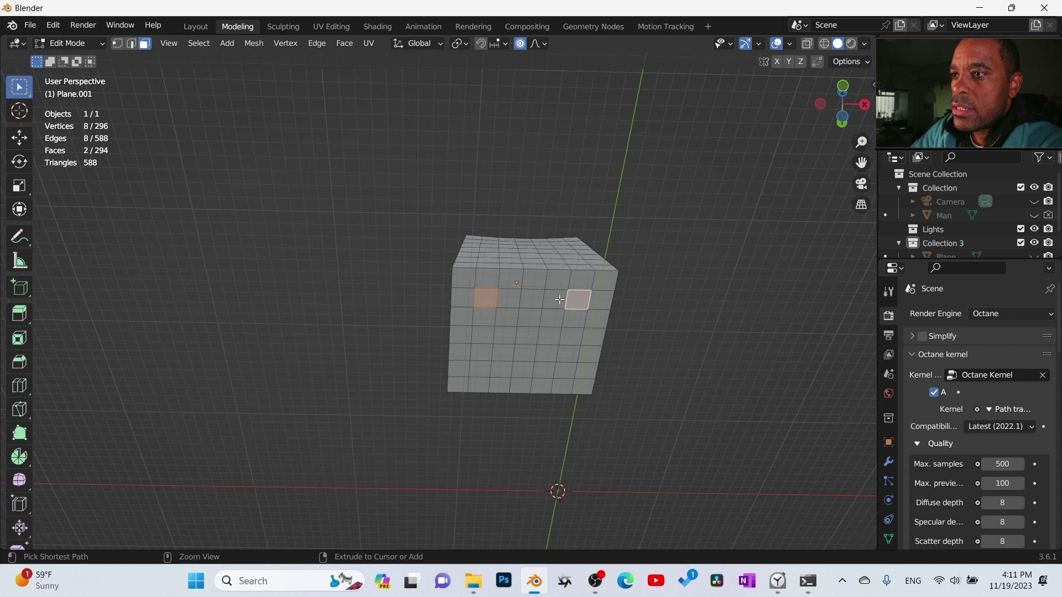
left_click(479, 368, "ctrl")
key("c")
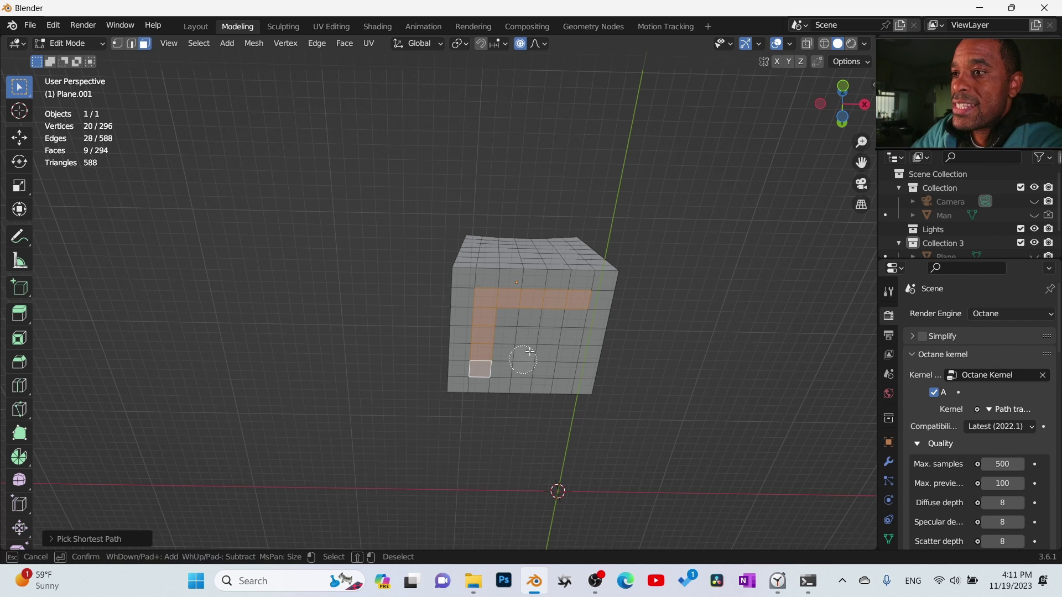
mouse_move(516, 318)
left_mouse_down()
mouse_move(482, 364)
mouse_move(563, 371)
left_mouse_up()
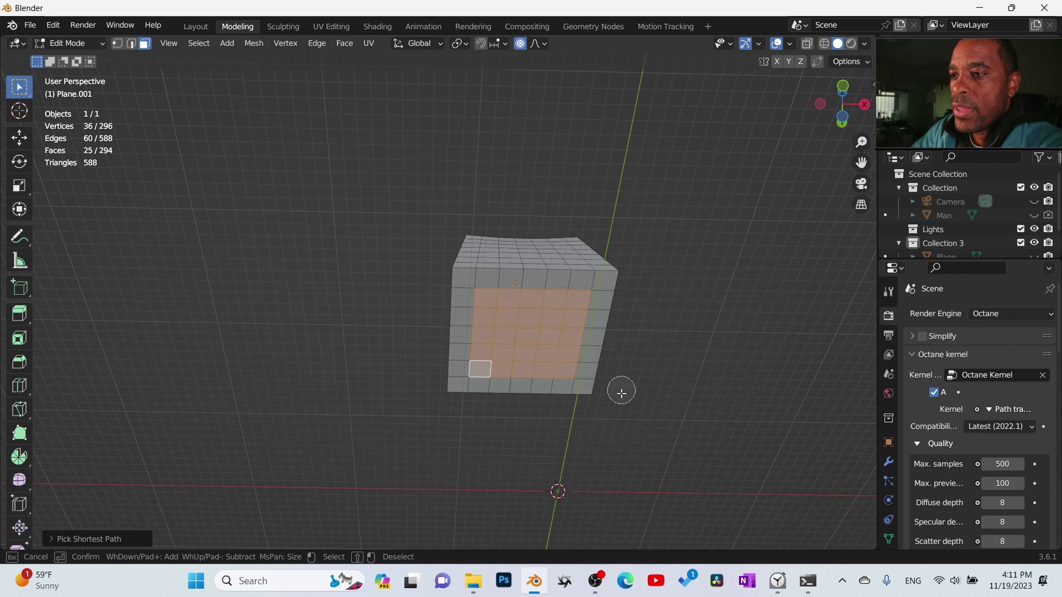
key("Return")
Step: Extrude the selected underside faces about 0.004 m upward along global Z to hollow out the keycap
key("e")
key("z")
key("z")
key("z")
key("z")
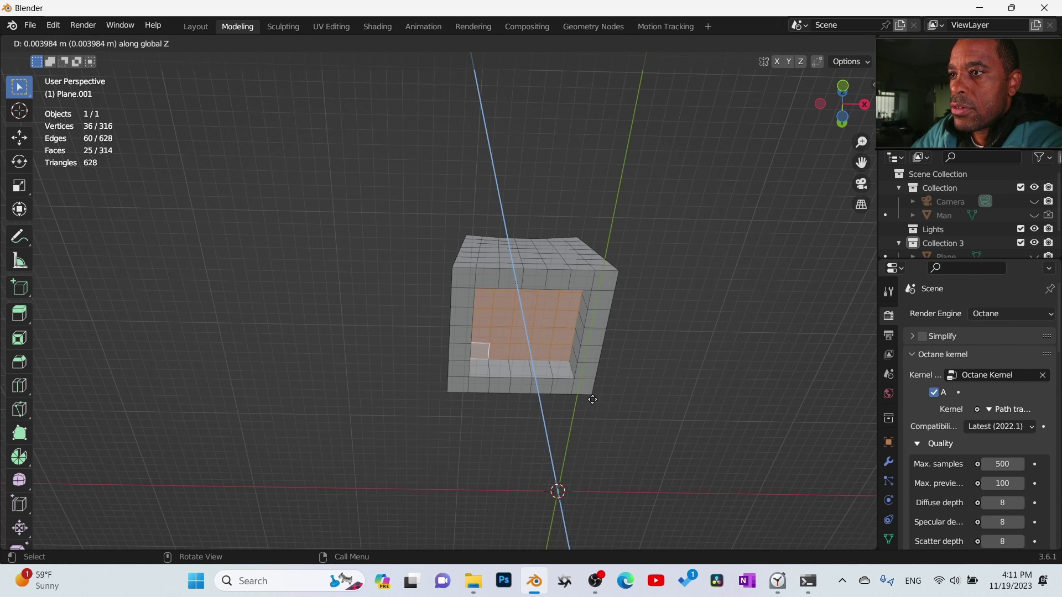
left_click(588, 396)
Step: Return to Object Mode and apply Shade Auto Smooth to the keycap
middle_click_drag(588, 393, 526, 337)
key("Tab")
right_click(529, 342)
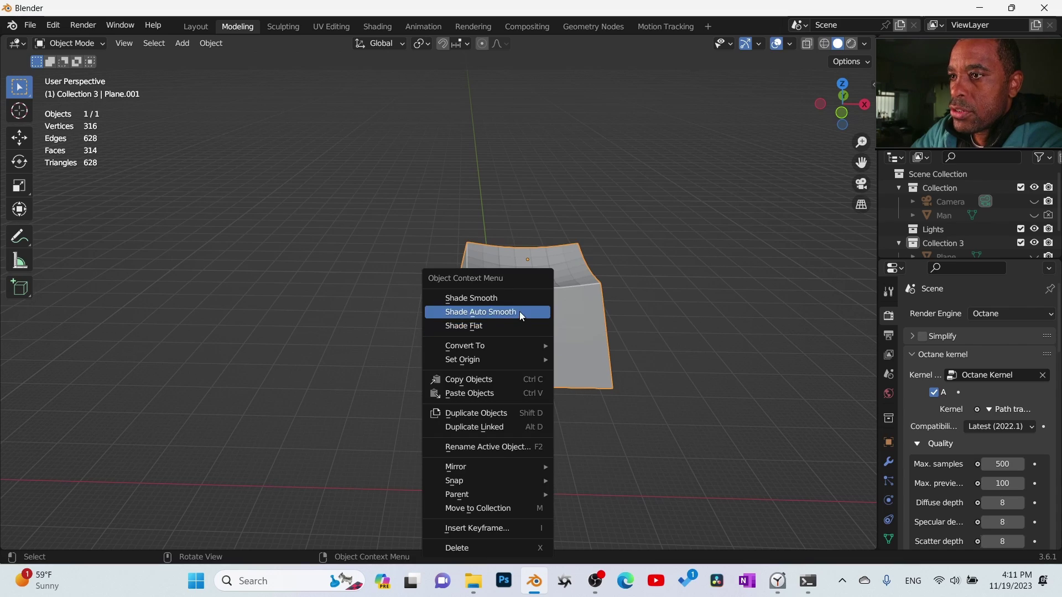
left_click(521, 297)
Step: Add a Bevel modifier to the keycap with 3 segments and an amount of 0.002 m
mouse_move(555, 300)
middle_mouse_down()
mouse_move(518, 374)
mouse_move(474, 341)
mouse_move(620, 308)
mouse_move(651, 284)
mouse_move(545, 330)
middle_mouse_up()
scroll(631, 293, "up", 5)
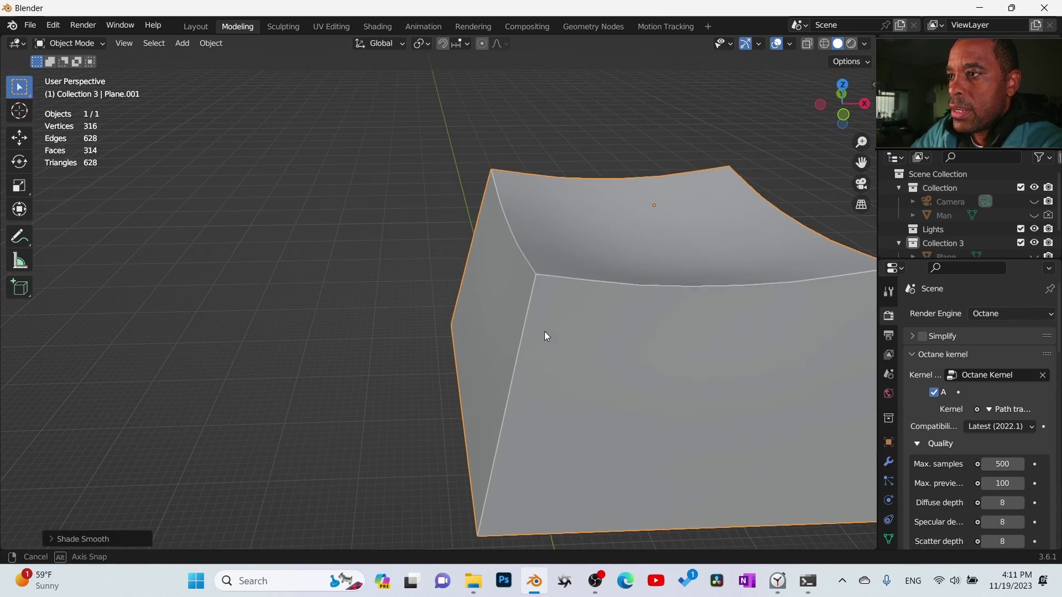
left_click(888, 462)
left_click(961, 321)
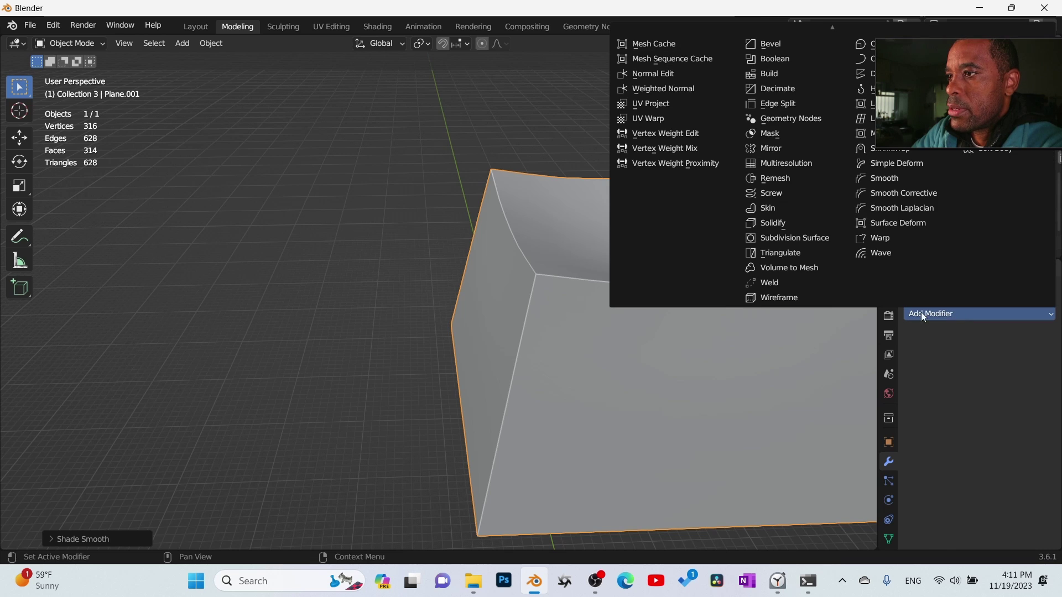
left_click(807, 58)
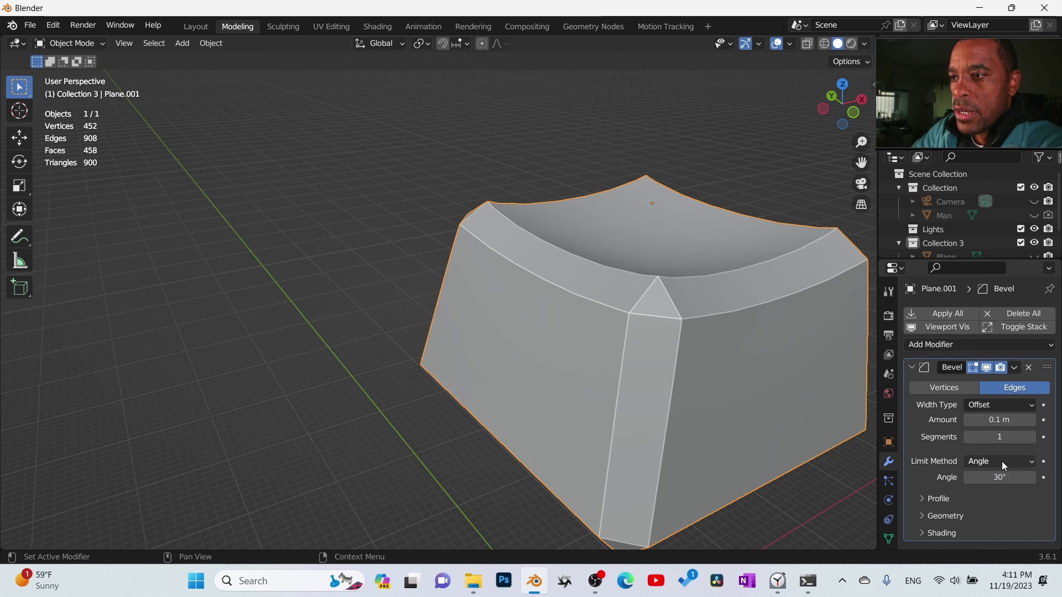
left_click(1031, 436)
left_click(1031, 437)
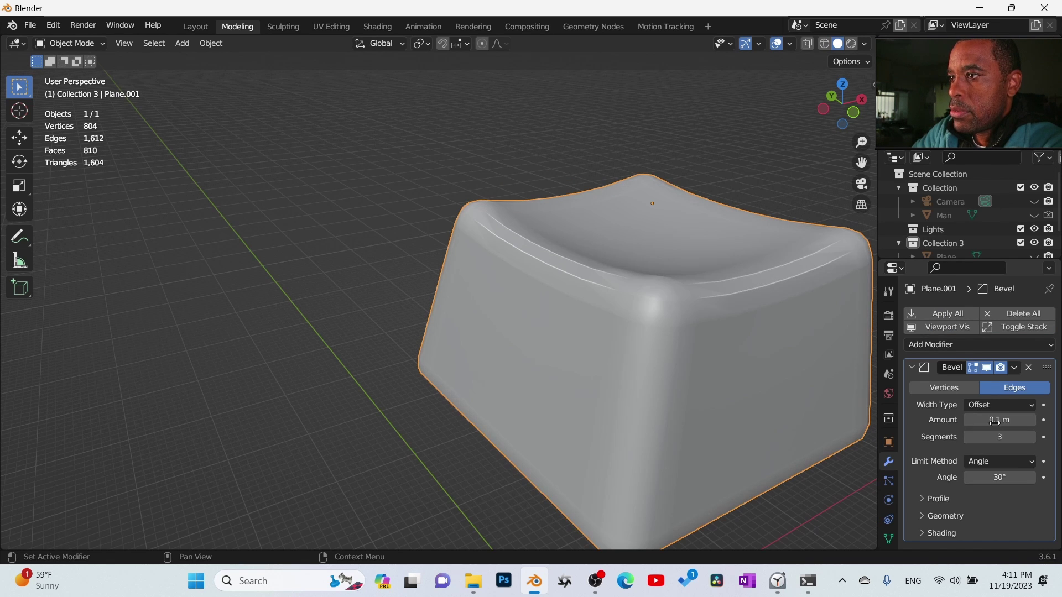
left_click_drag(1024, 419, 1001, 420)
scroll(573, 357, "down", 5)
middle_click_drag(573, 357, 517, 365)
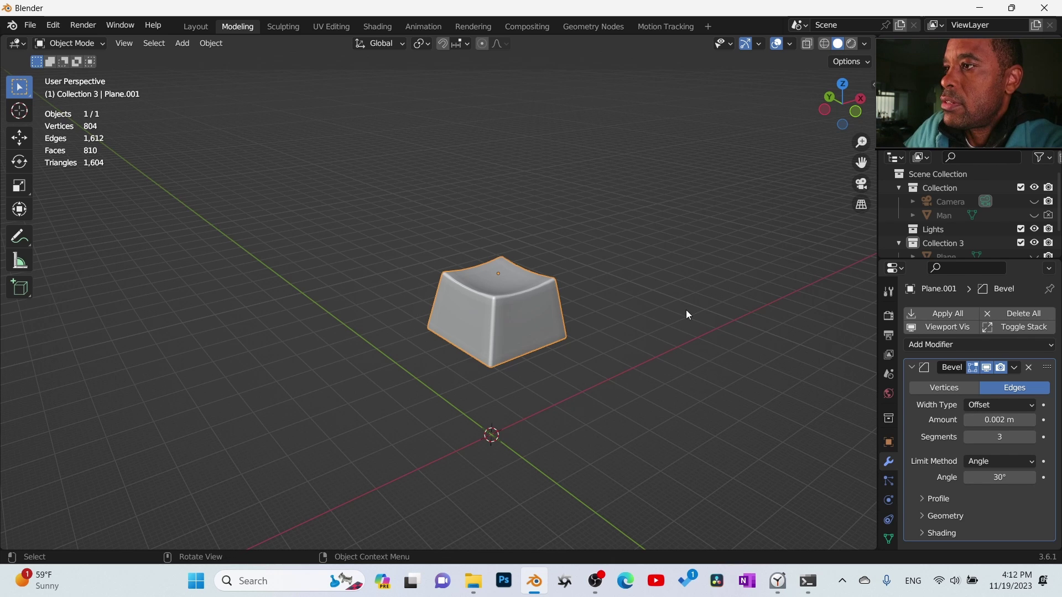
Step: Unhide the box object Plane and check the keycap's size against it from the top and in perspective
scroll(990, 218, "down", 2)
left_click(1034, 231)
scroll(330, 383, "down", 5)
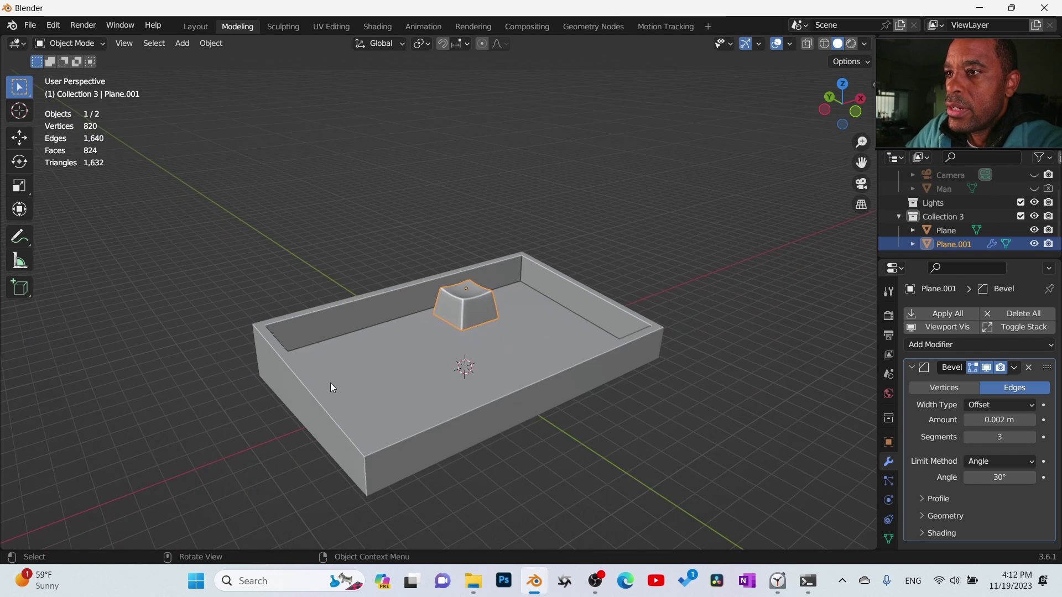
middle_click_drag(330, 382, 226, 422)
key("KP_7")
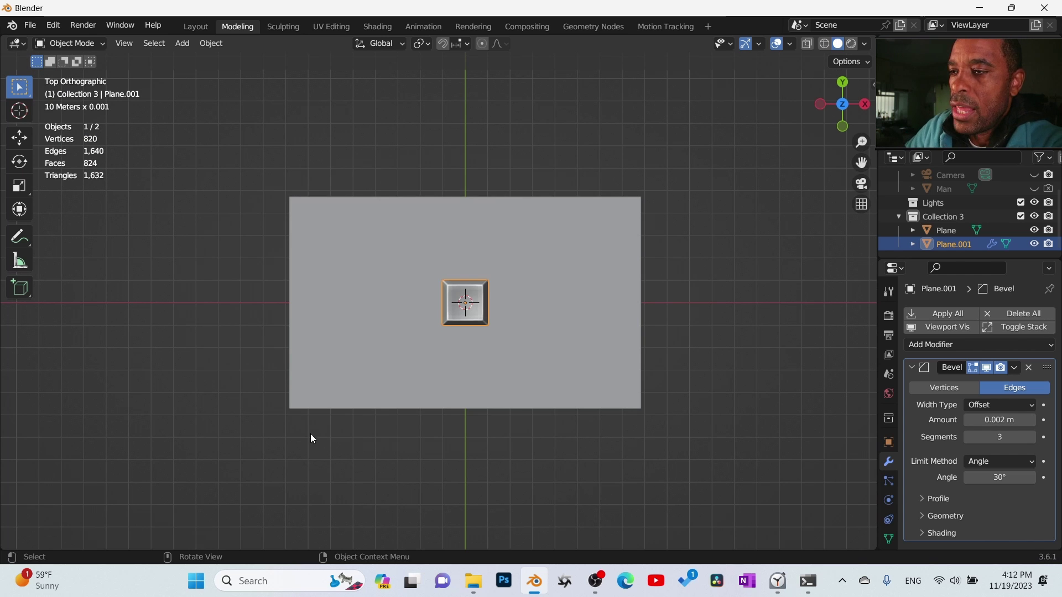
middle_click_drag(466, 324, 465, 221)
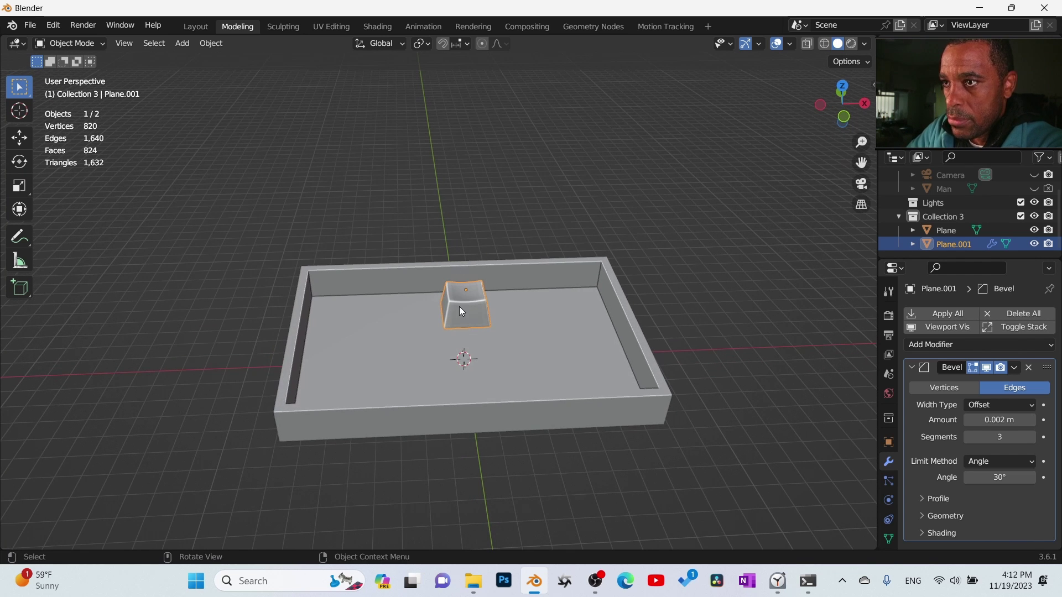
middle_click_drag(461, 312, 424, 416)
Step: Select the box, apply its object transform, and add a Bevel modifier to it
left_click(400, 360)
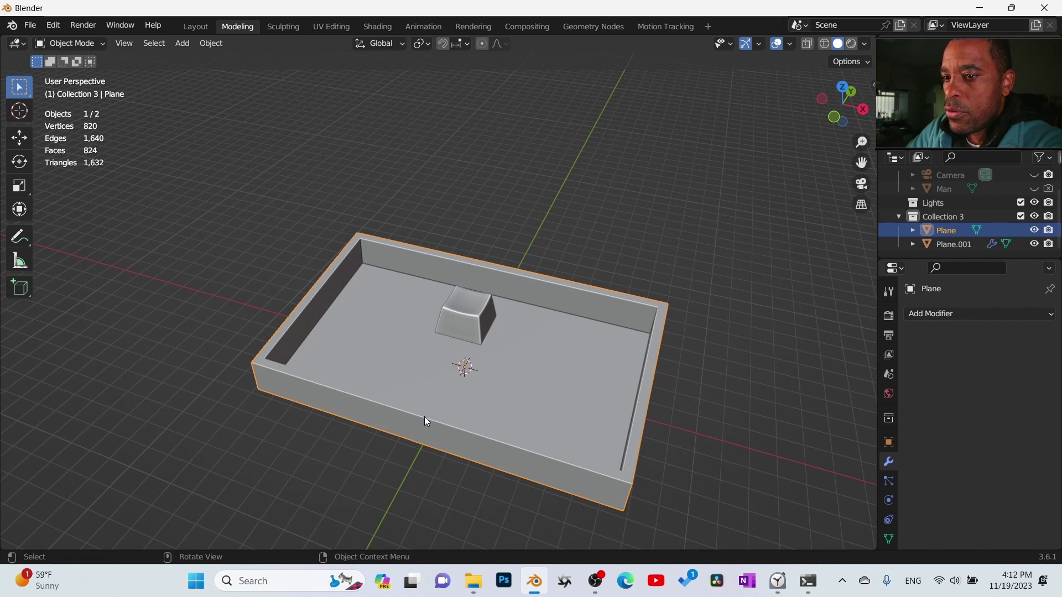
key("ctrl+a")
left_click(412, 382)
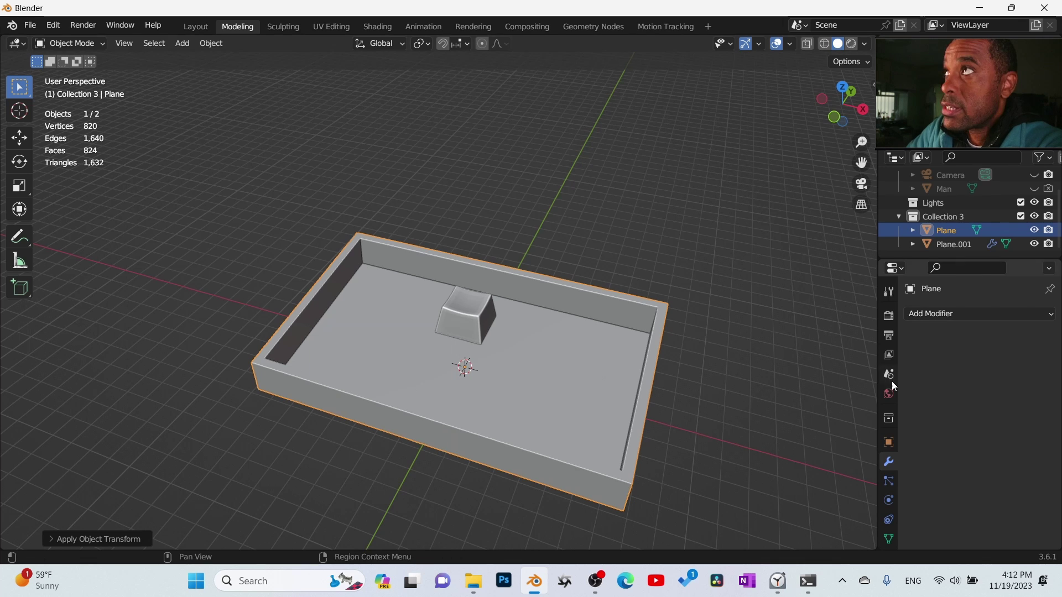
left_click(970, 312)
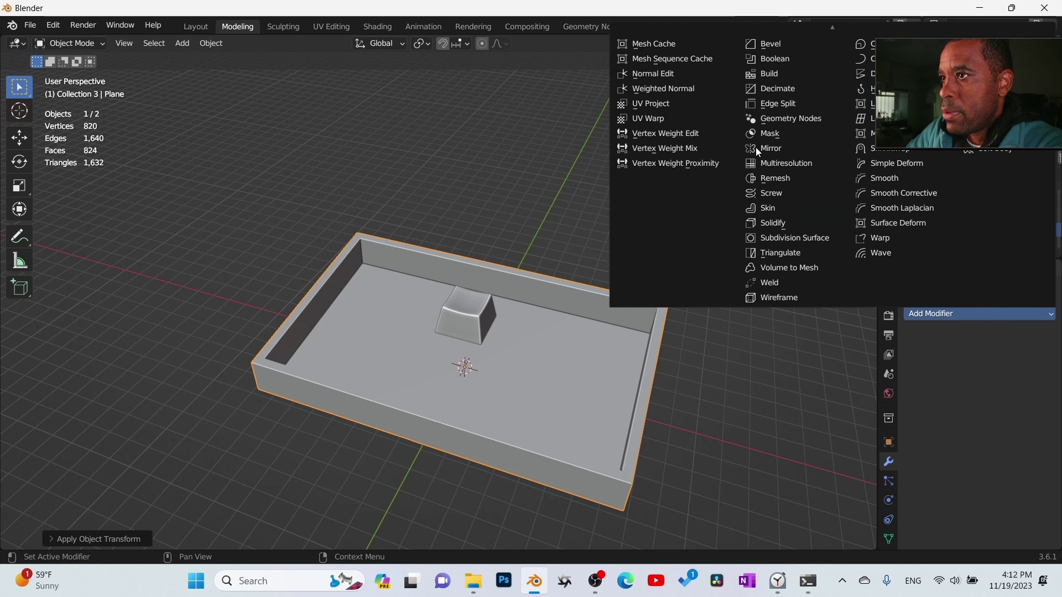
left_click(759, 47)
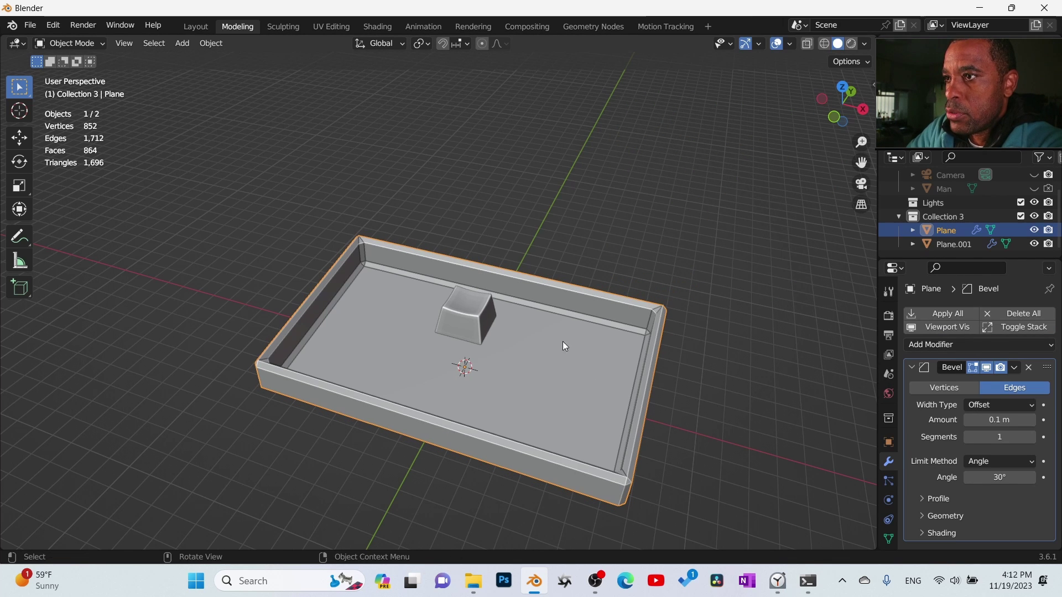
Step: Apply Shade Auto Smooth to the box and set its Bevel to 3 segments with an amount of 0.001 m
scroll(787, 373, "up", 3)
right_click(722, 295)
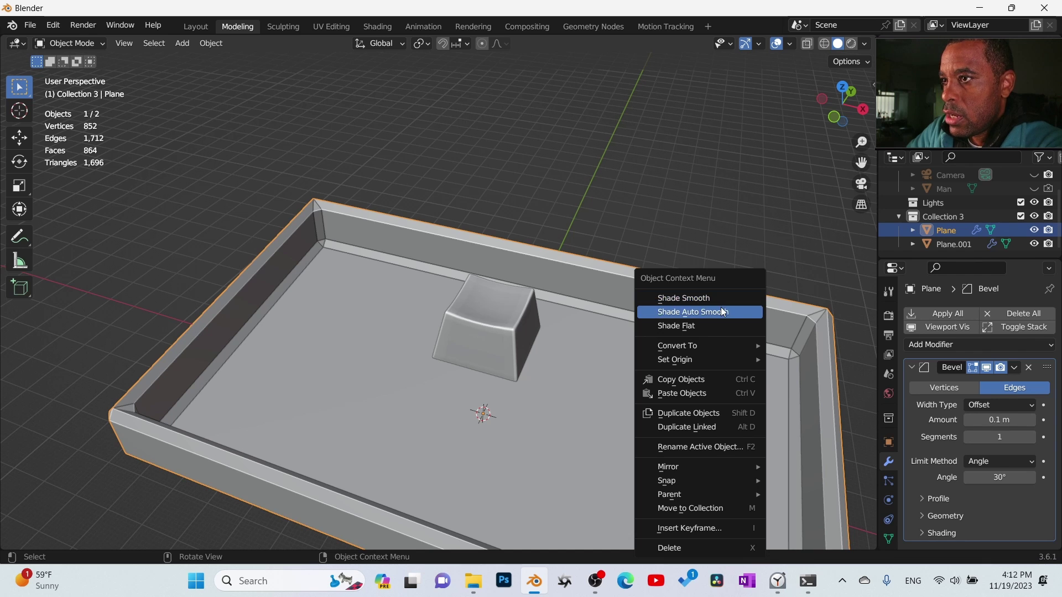
left_click(723, 311)
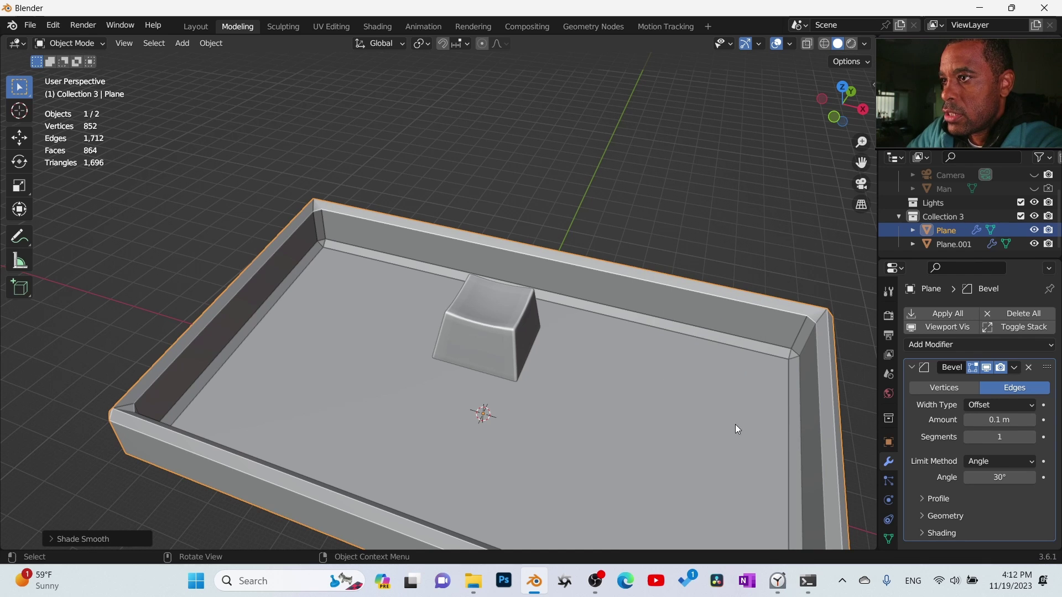
left_click(1032, 437)
left_click(1032, 437)
left_click(1000, 420)
type("0.001")
key("Return")
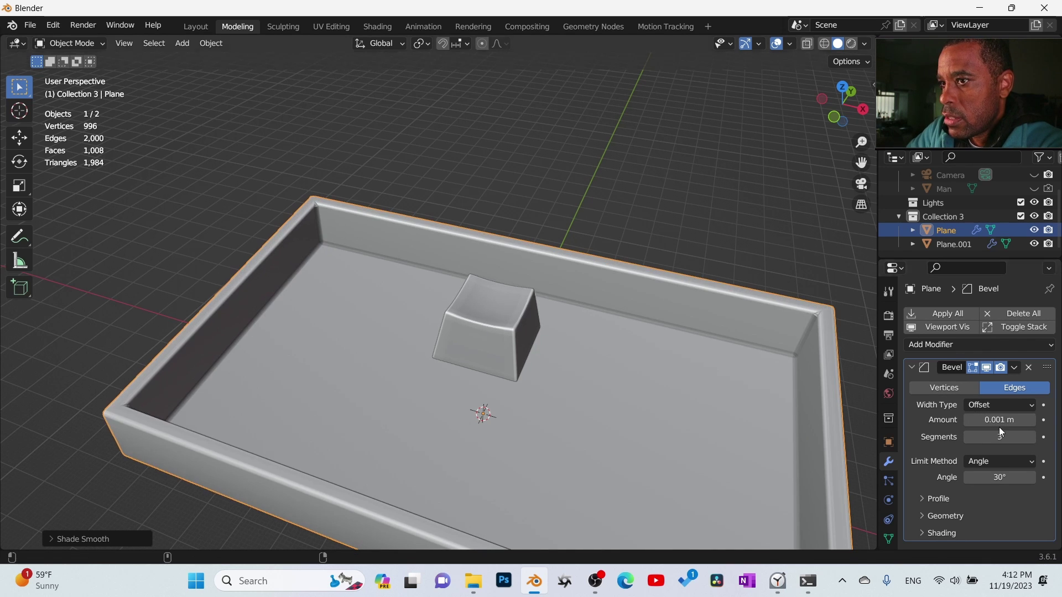
Step: Set the box's Bevel amount to 0.002 m to match the keycap's Bevel modifier
middle_click_drag(489, 402, 875, 443)
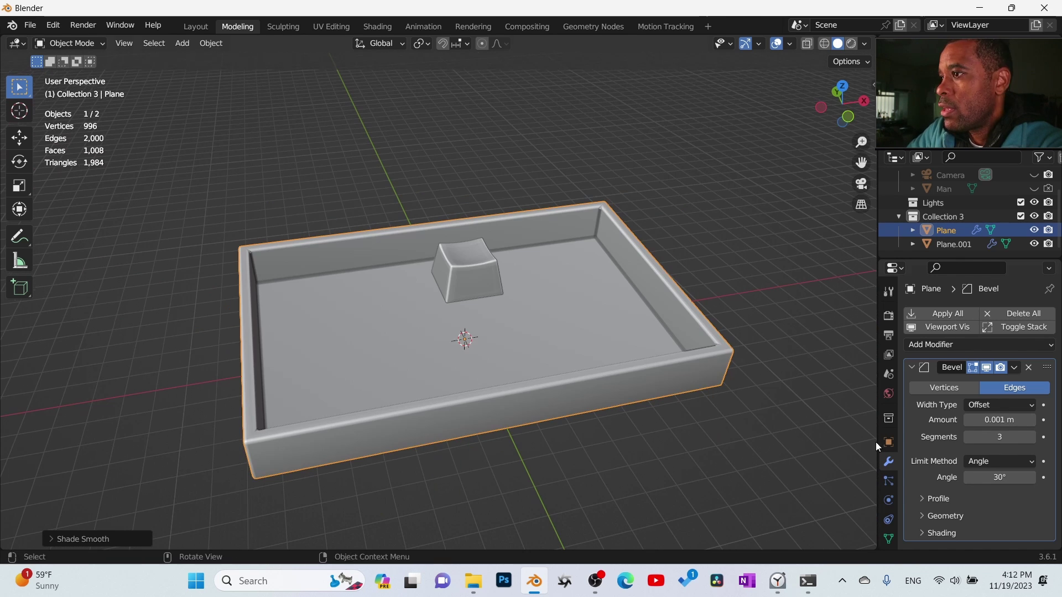
left_click(486, 274)
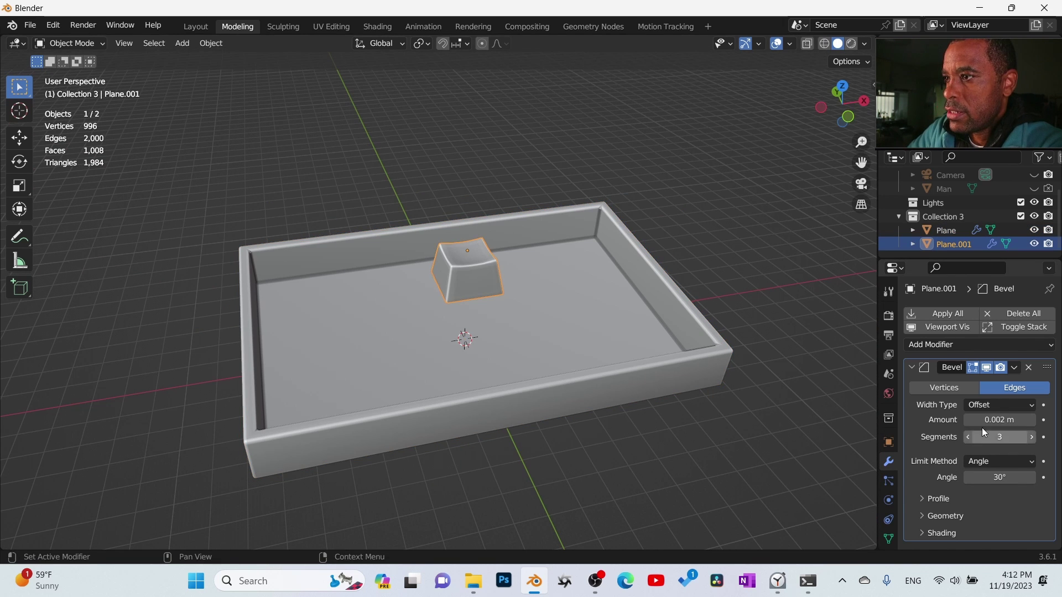
left_click(996, 420)
left_click(522, 342)
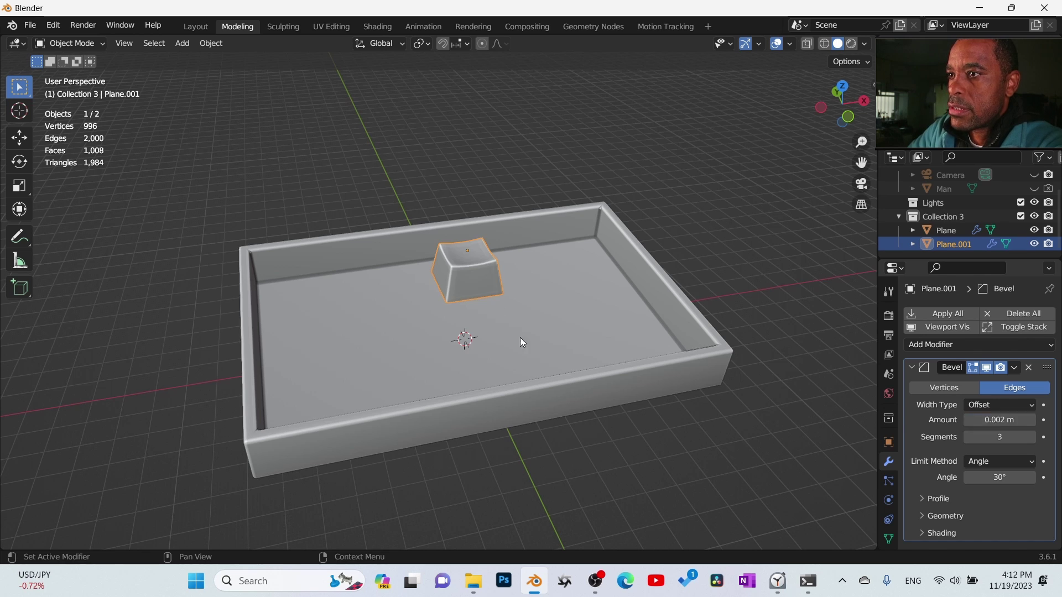
left_click(522, 342)
middle_click_drag(522, 342, 575, 316)
Step: Set the outer miter of the box's Bevel modifier to Arc in its geometry settings
left_click(933, 500)
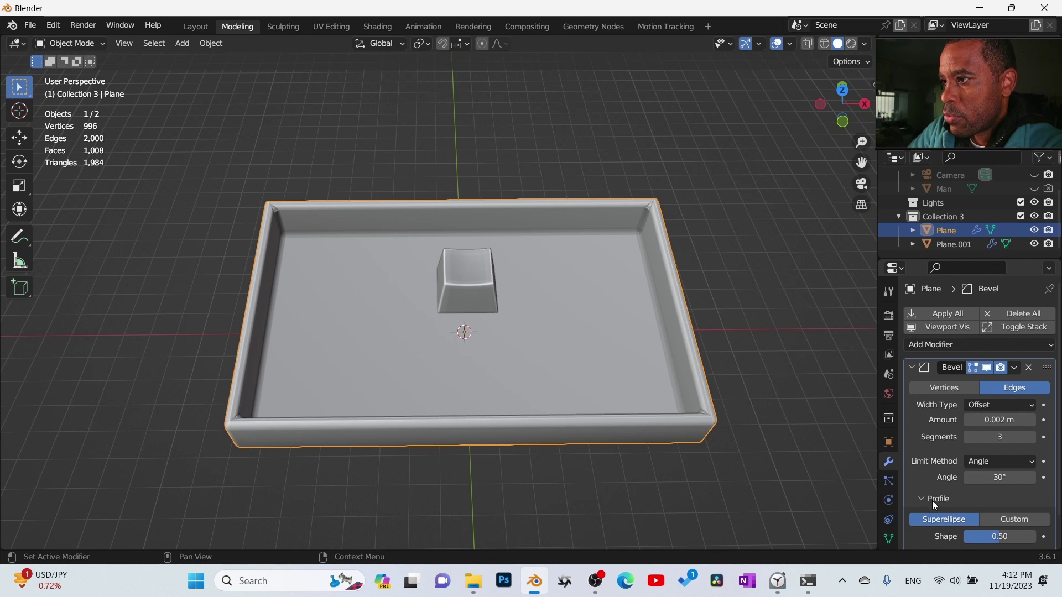
scroll(937, 502, "down", 2)
left_click(924, 521)
scroll(927, 517, "down", 5)
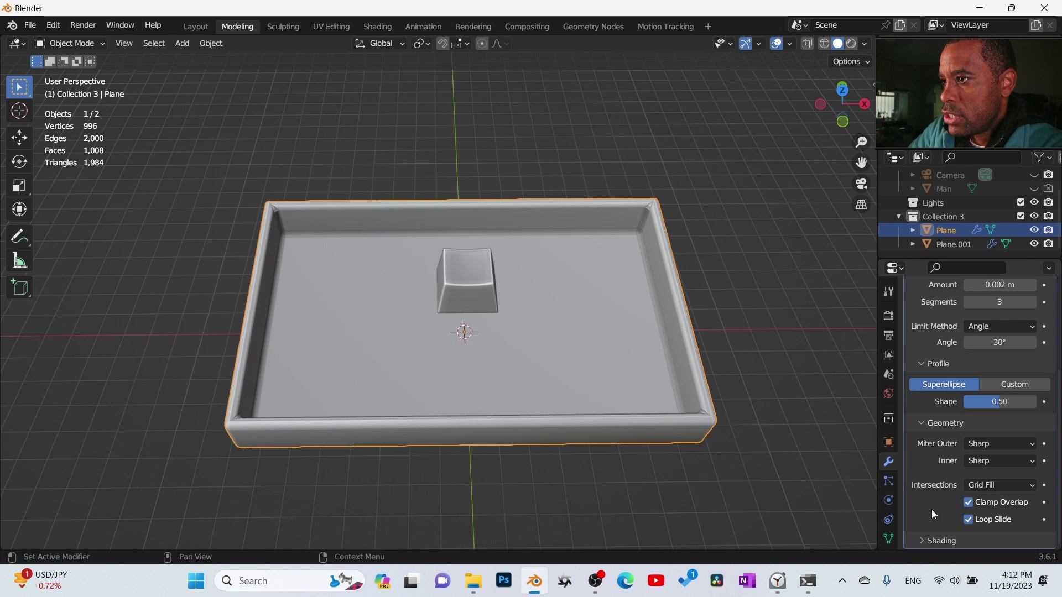
left_click(1010, 444)
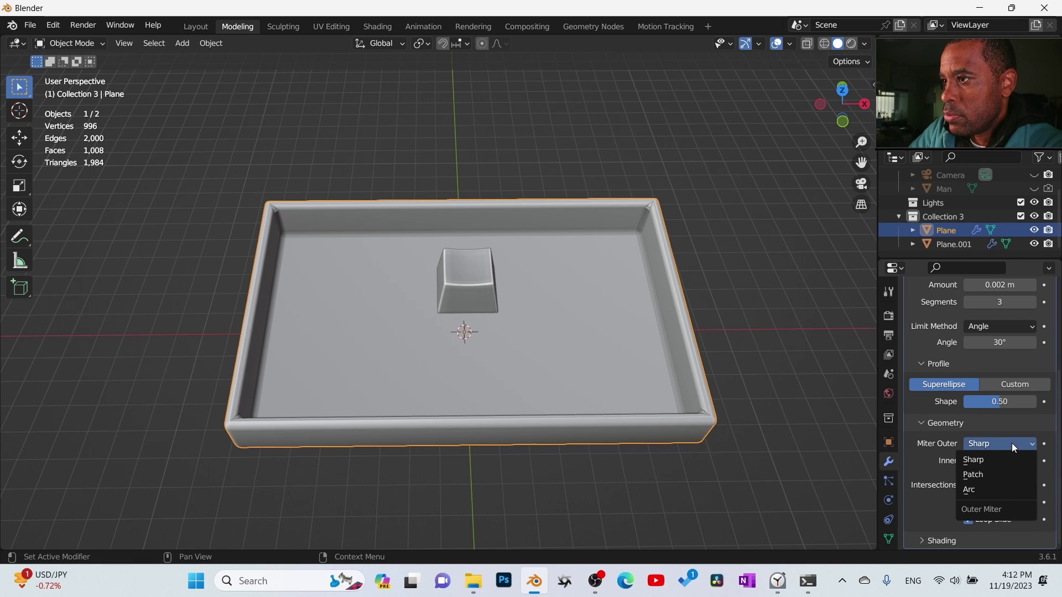
left_click(997, 491)
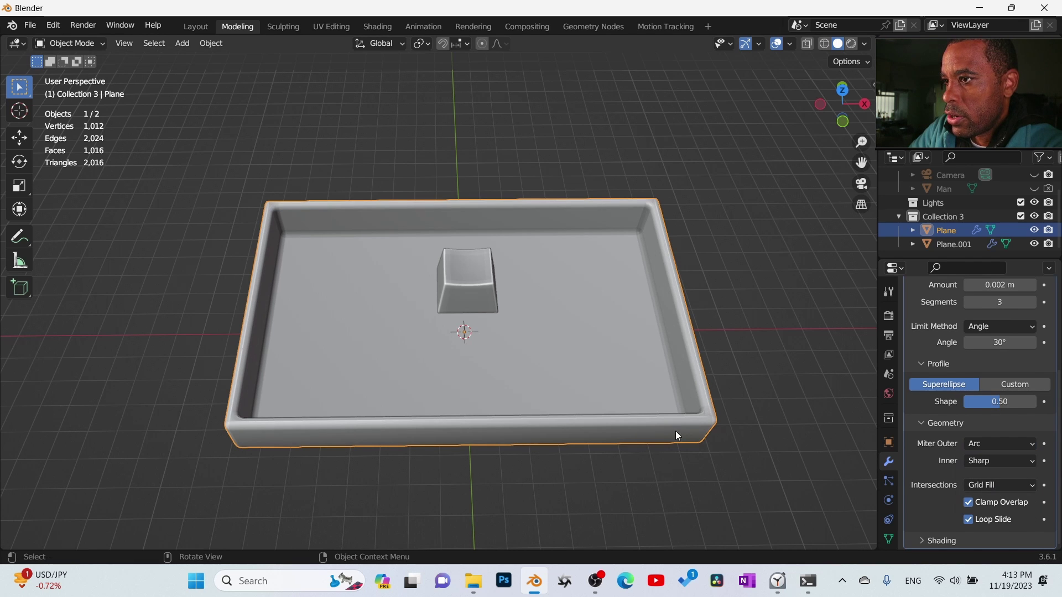
Step: Try 2 segments on the box's Bevel modifier, inspect the edges, and return it to 3 segments
scroll(423, 314, "up", 3)
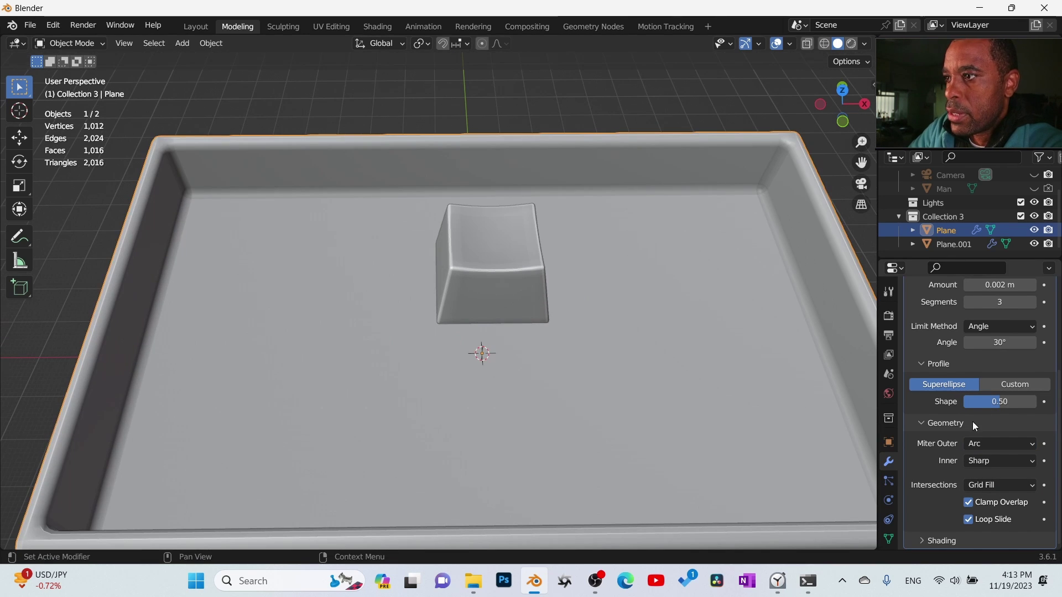
left_click(968, 302)
middle_click_drag(663, 342, 772, 377)
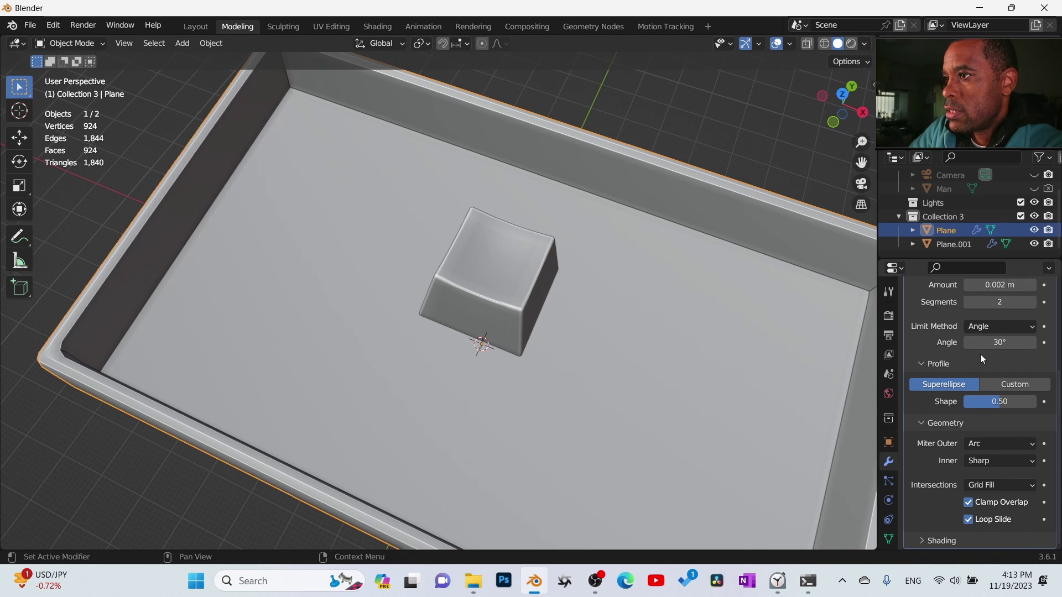
left_click(1032, 302)
Step: Select the keycap, turn on snapping to Face Project, and enable Project Individual Elements
middle_click_drag(661, 321, 574, 249)
left_click(528, 277)
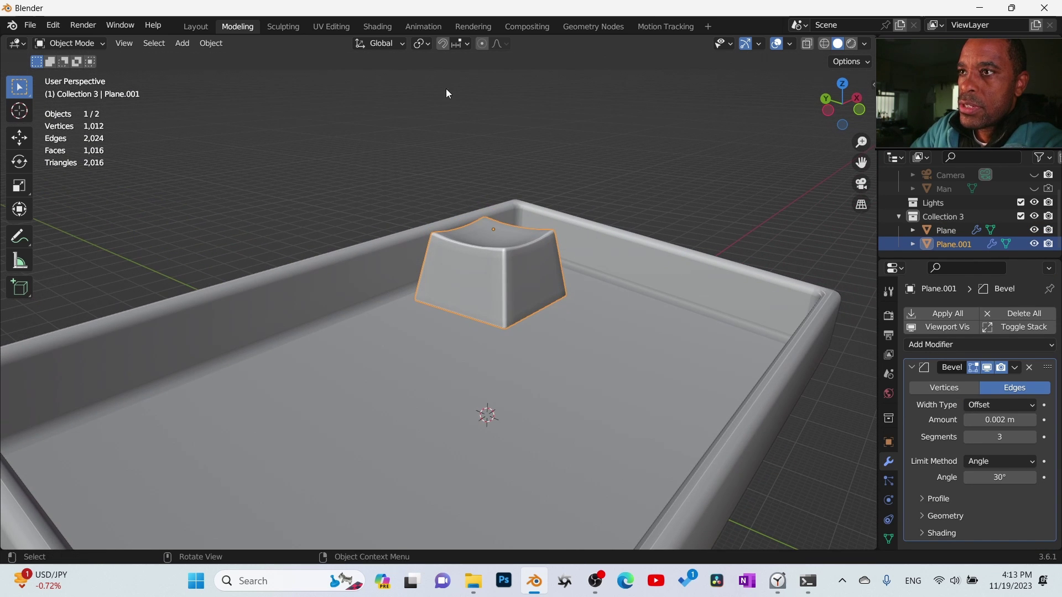
left_click(463, 43)
left_click(466, 127)
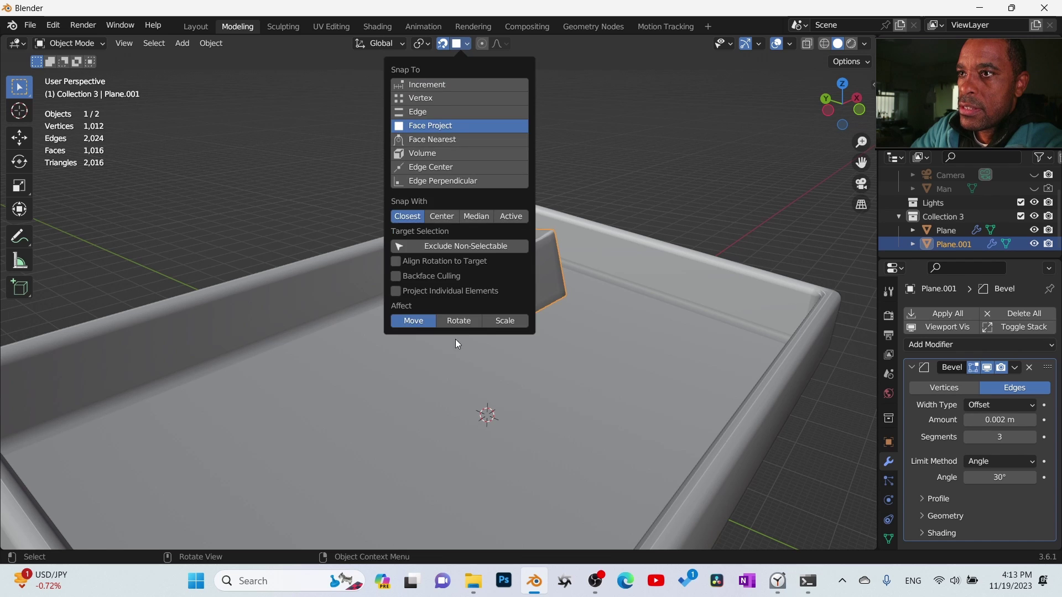
left_click(459, 45)
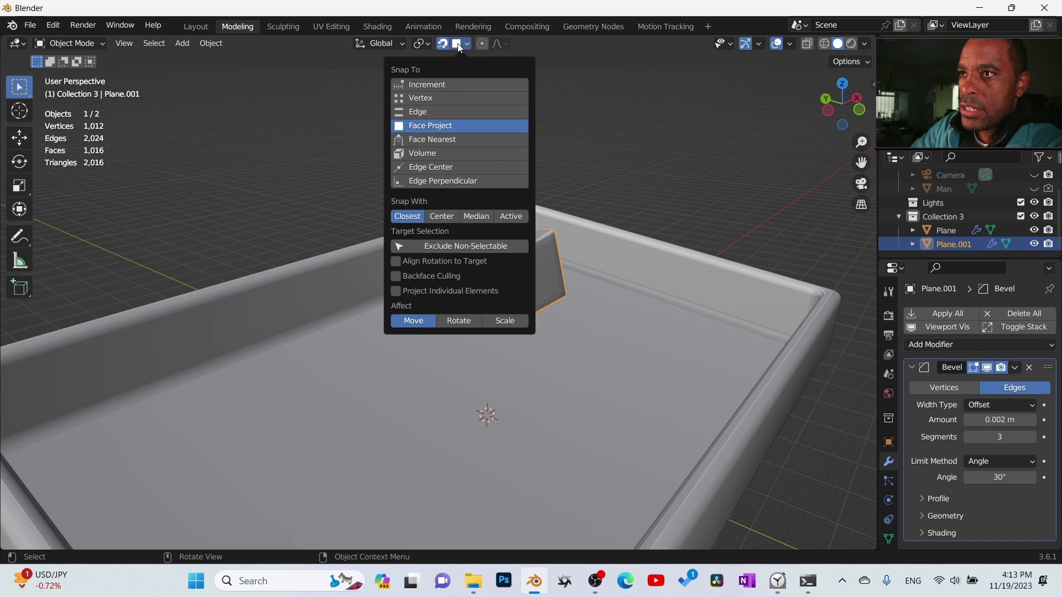
left_click(396, 291)
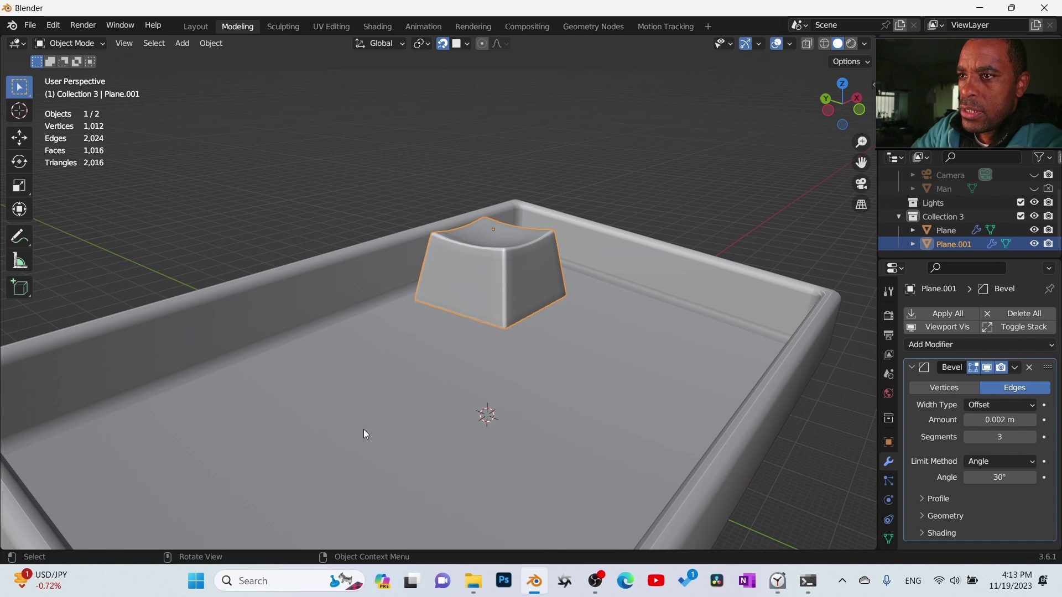
Step: Turn off Project Individual Elements for snapping and lower the keycap along Z onto the box's floor
key("g")
key("z")
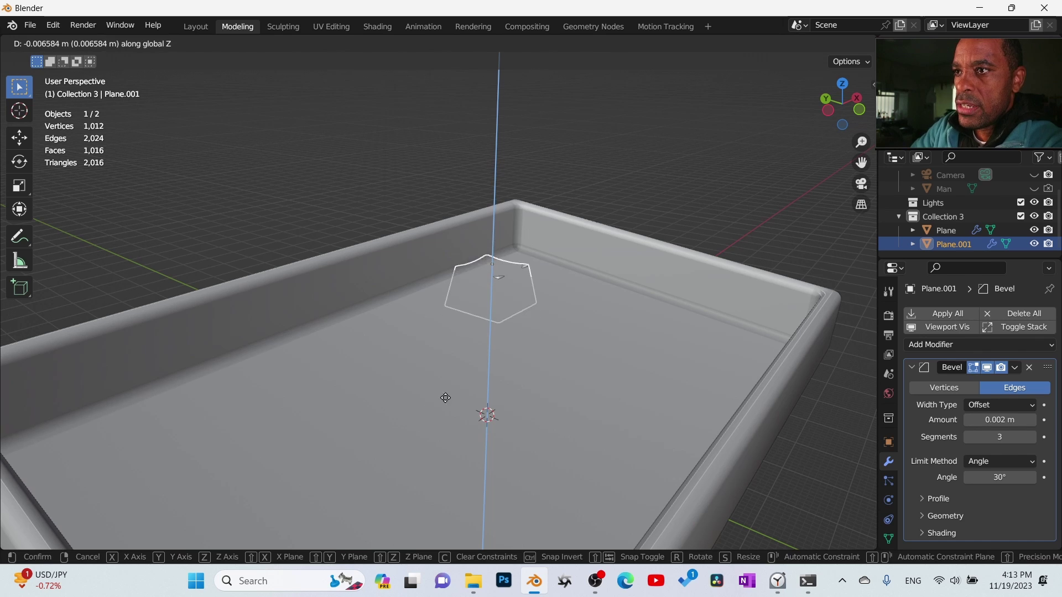
left_click(538, 377)
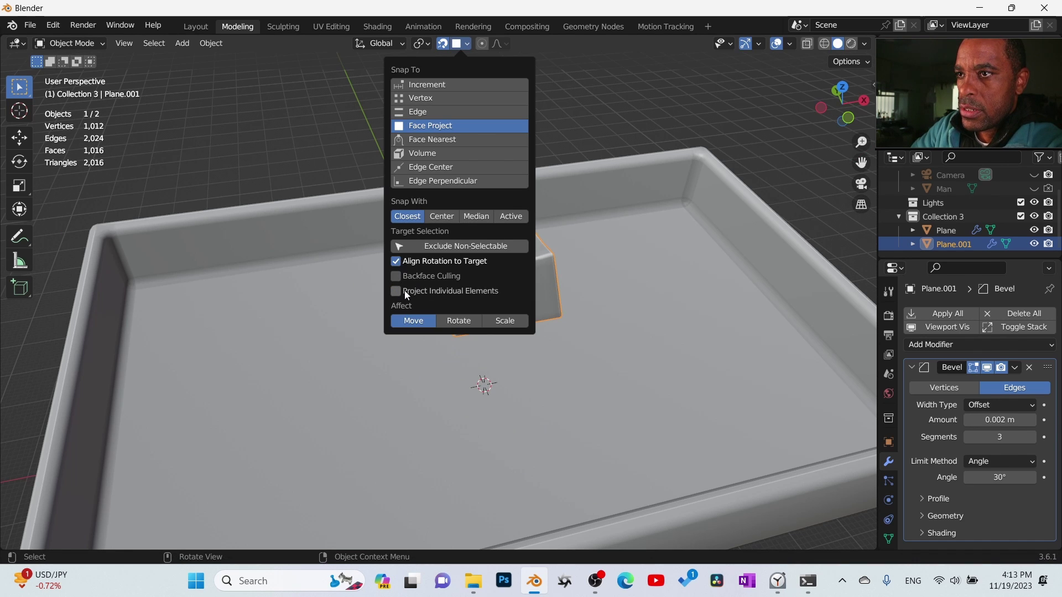
key("g")
key("z")
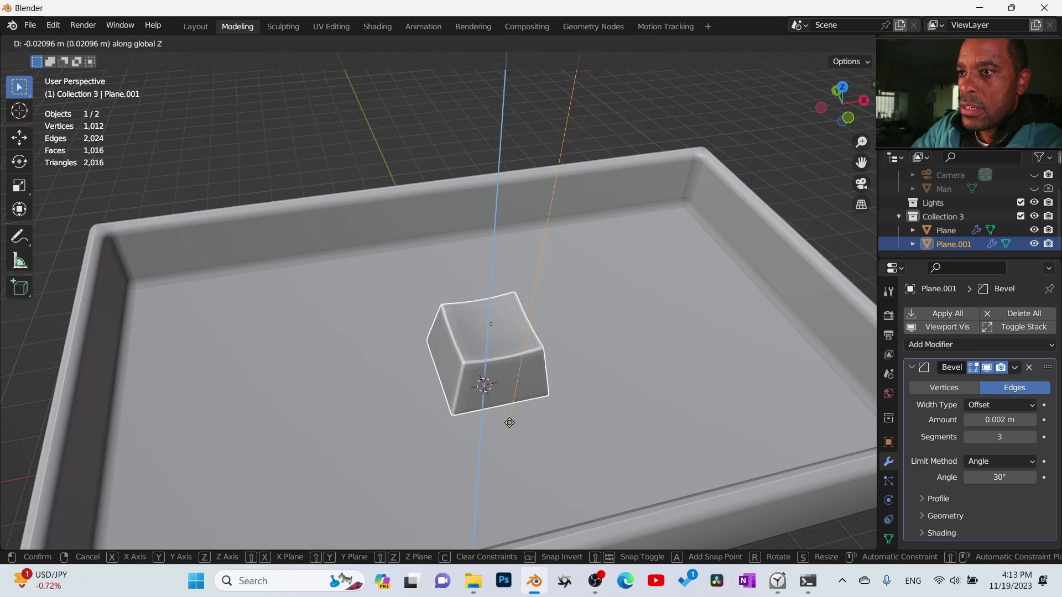
left_click(508, 422)
middle_click_drag(501, 406, 480, 414)
key("KP_7")
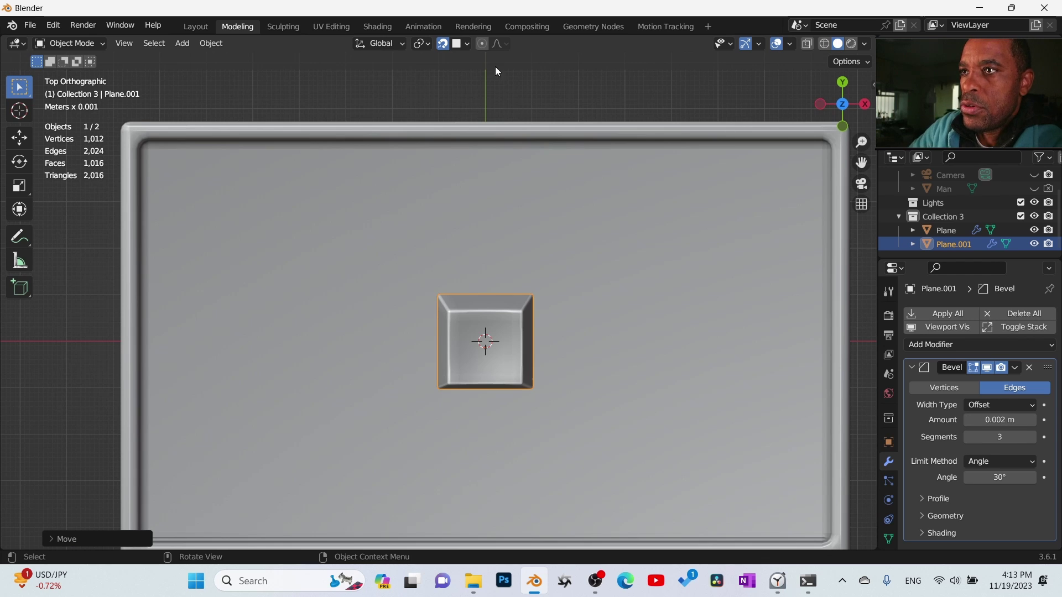
Step: Move the keycap in the top view from the middle of the box into its upper-left inner corner
key("g")
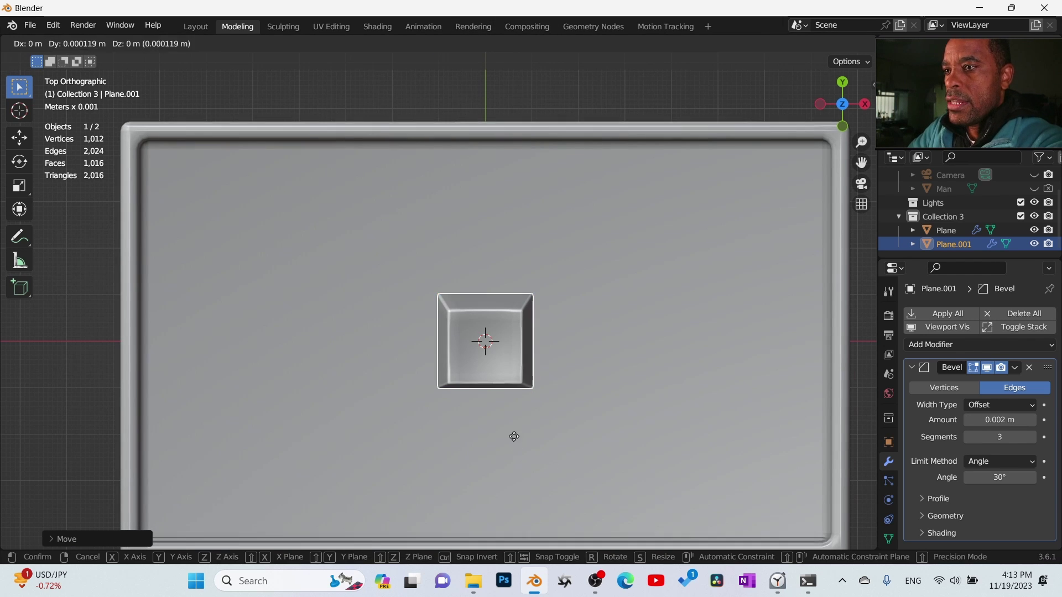
left_click(223, 296)
middle_click_drag(223, 296, 273, 225)
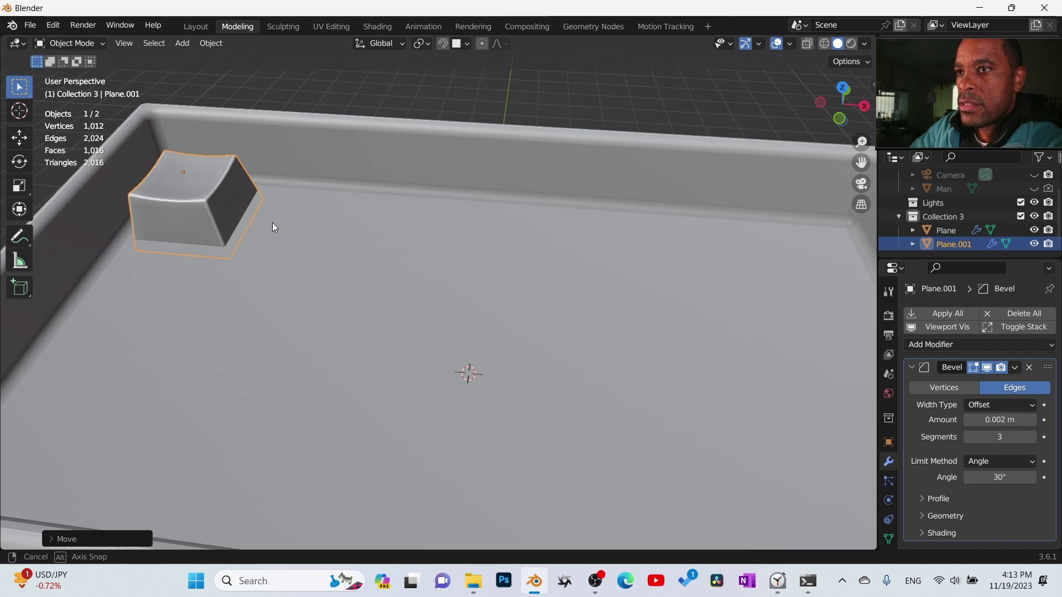
Step: Adjust the keycap's height along Z in the box's corner and check its base from several angles
key("g")
key("z")
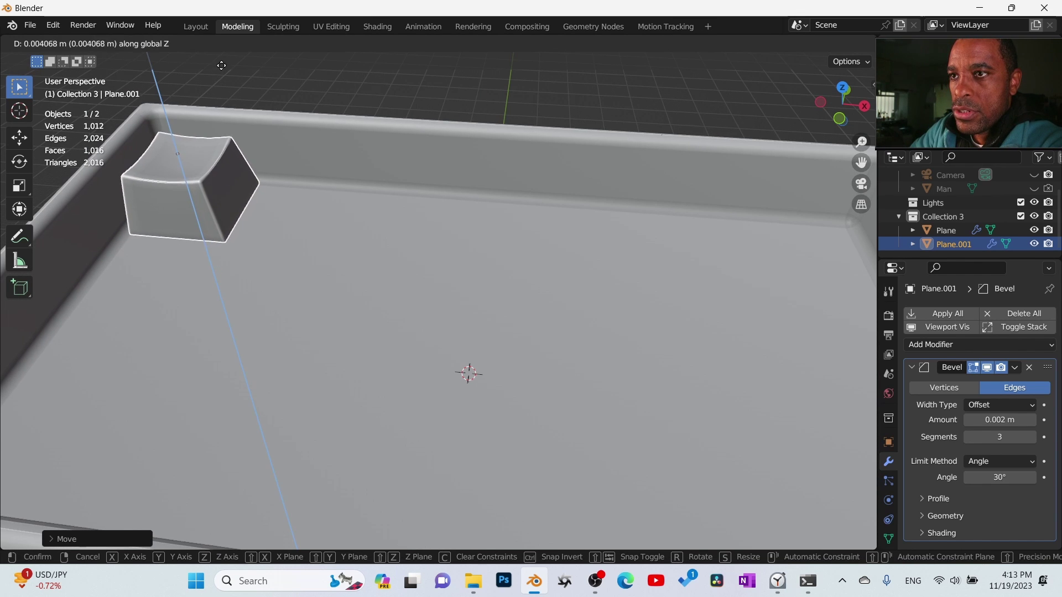
left_click(211, 256)
middle_click_drag(212, 255, 344, 234)
key("g")
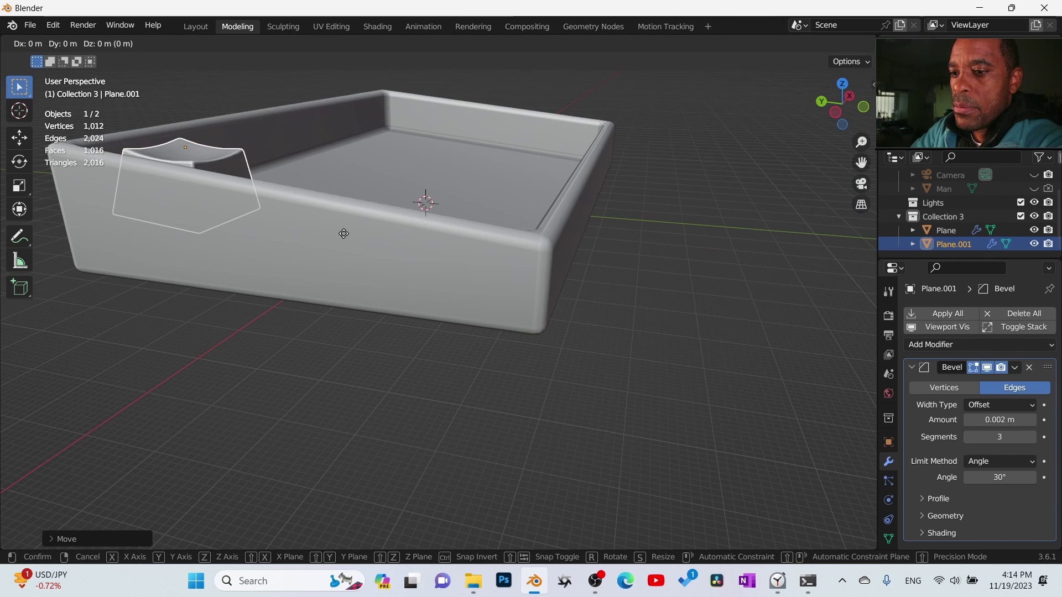
key("z")
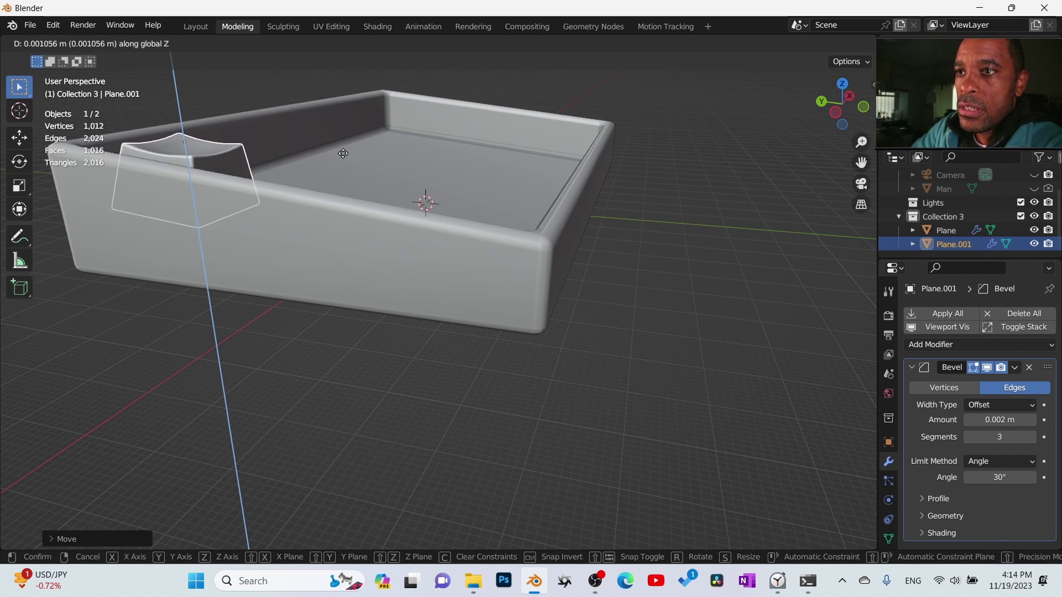
left_click(339, 148)
middle_click_drag(339, 149, 187, 172)
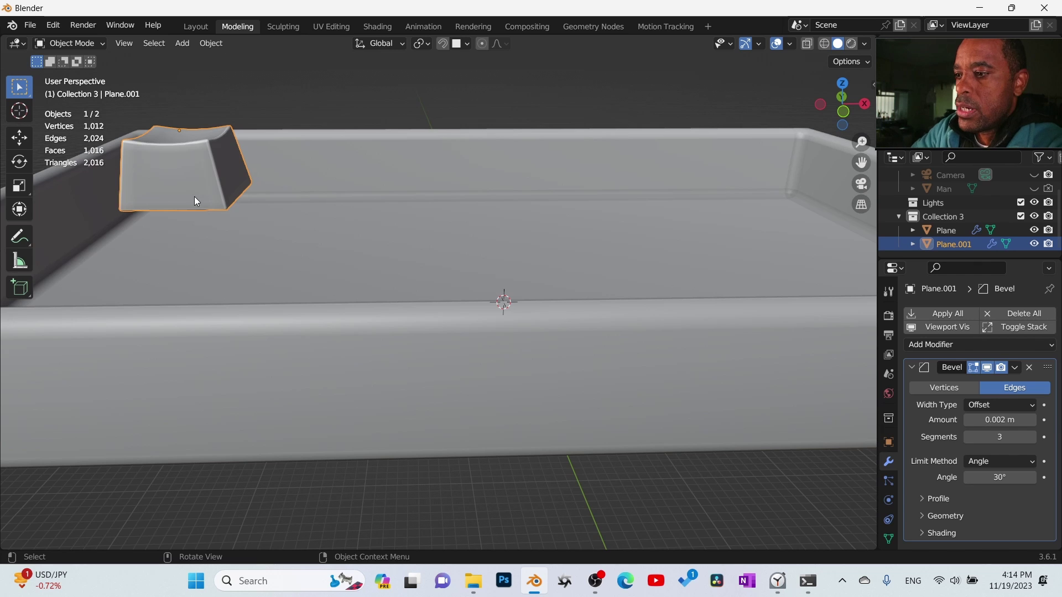
Step: Raise the keycap along Z in the front view until its whole body stands clear of the front wall
key("KP_1")
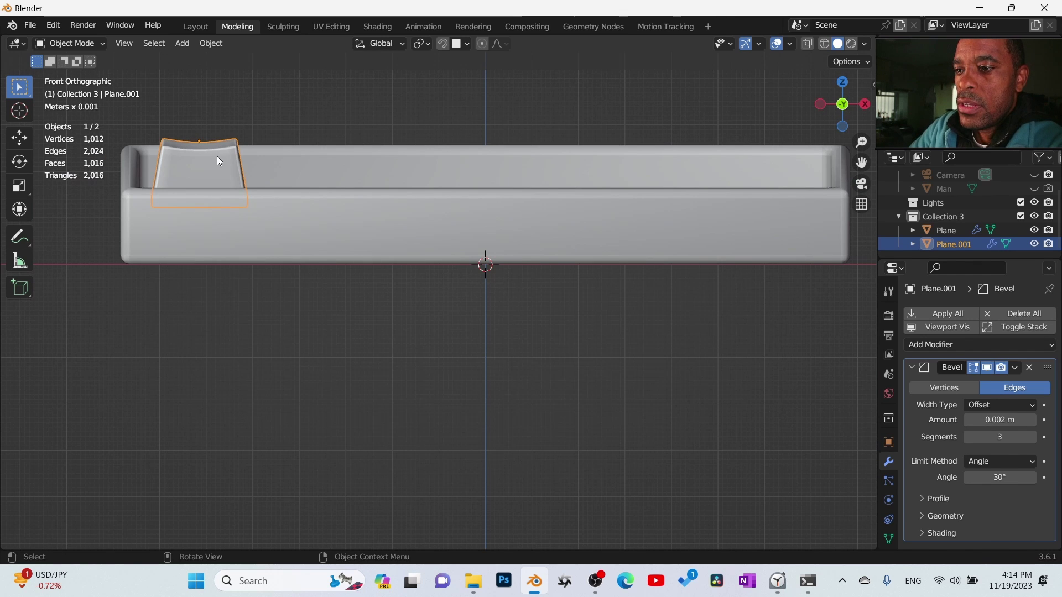
key("g")
key("z")
left_click(236, 152)
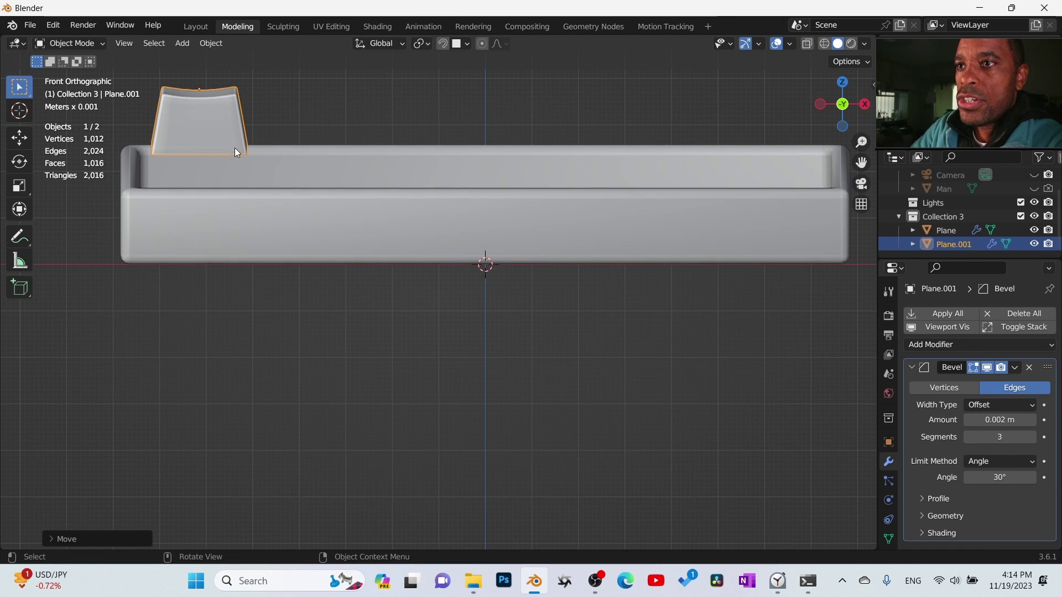
key("ctrl+z")
key("ctrl+shift+z")
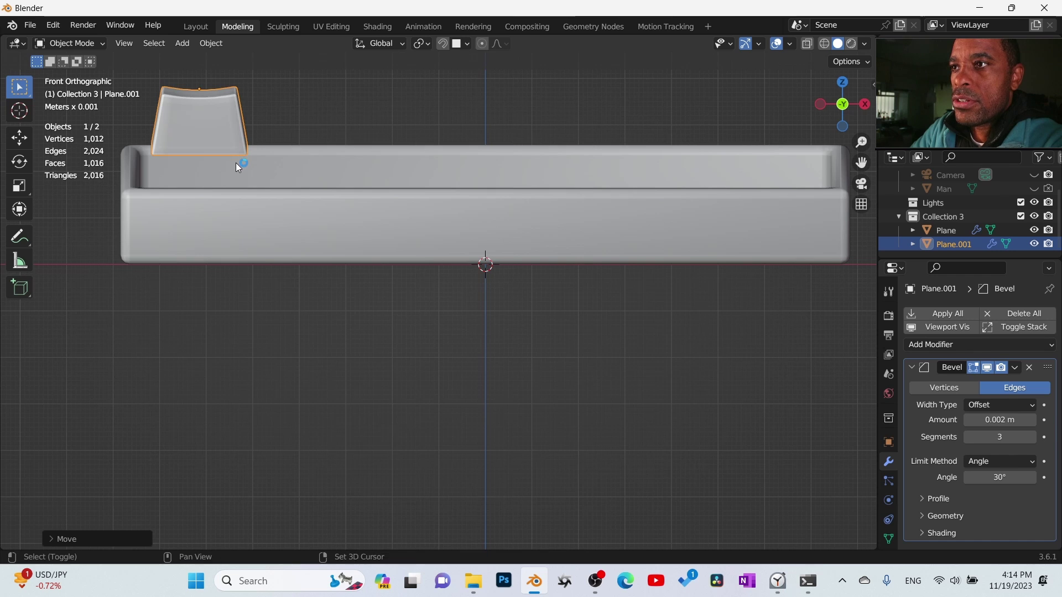
Step: In Edit Mode, move the keycap's entire mesh up along Z so that its origin sits at its base
middle_click_drag(235, 163, 324, 360, "shift")
key("Tab")
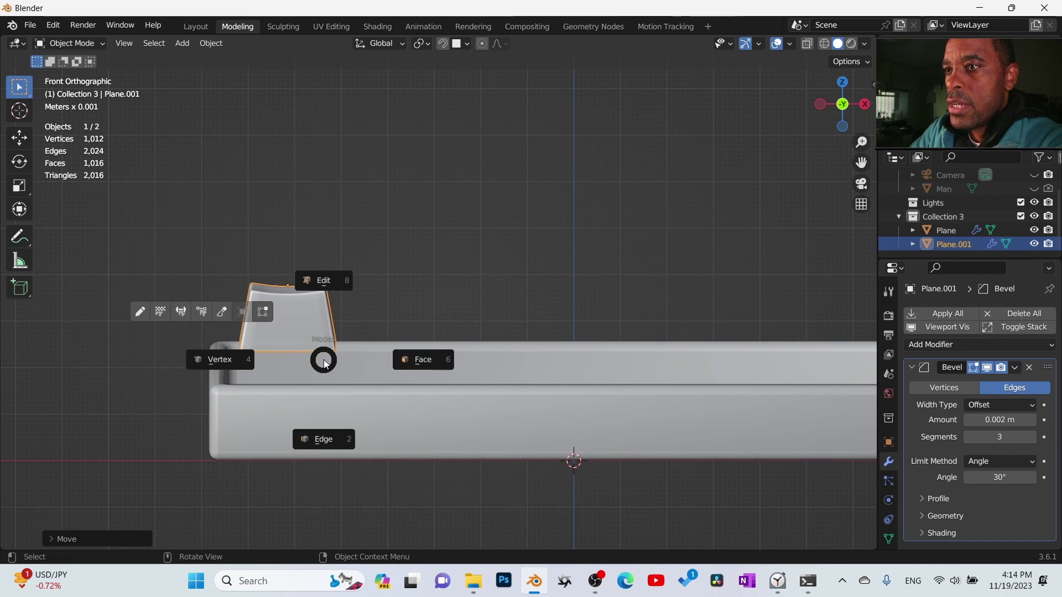
left_click(412, 360)
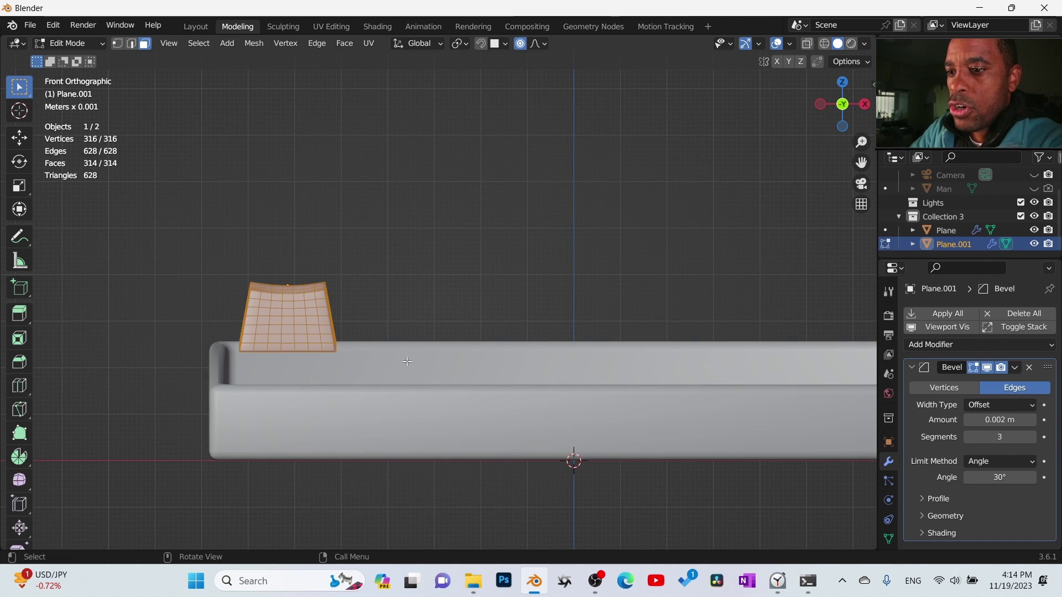
key("g")
key("z")
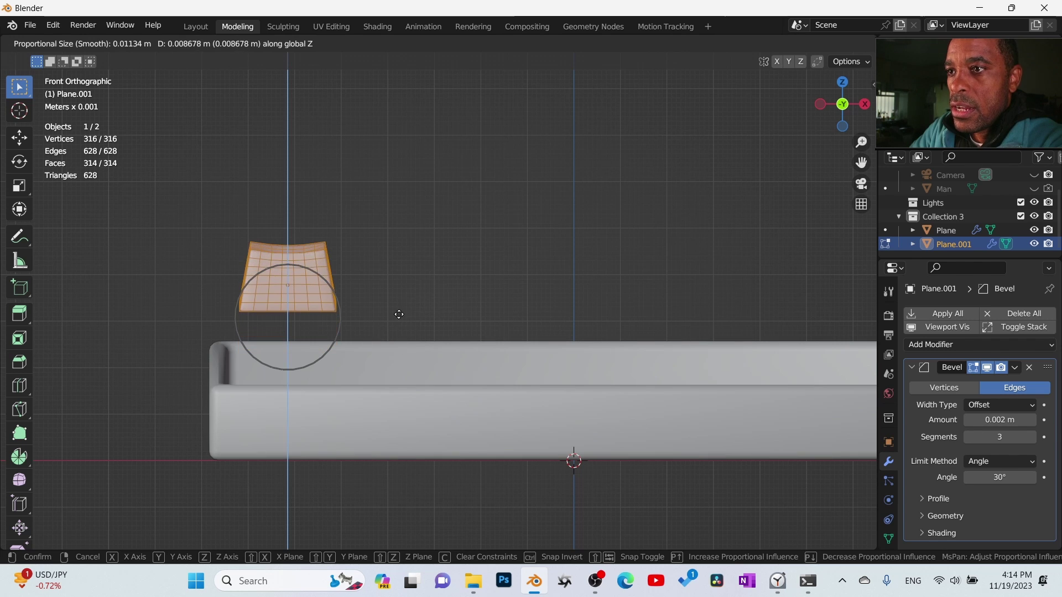
left_click(387, 88)
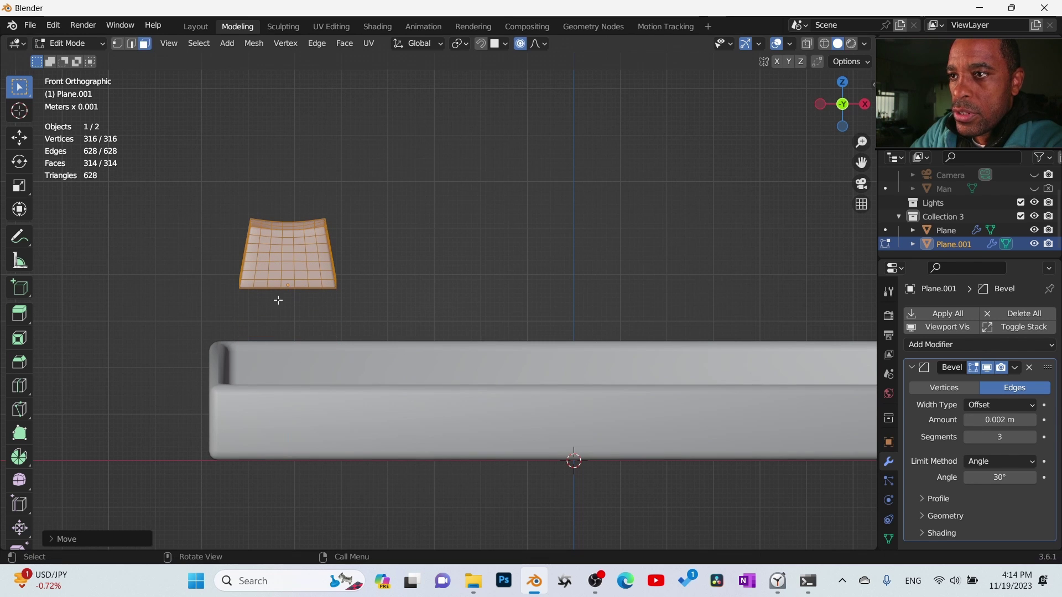
middle_click_drag(387, 277, 362, 337)
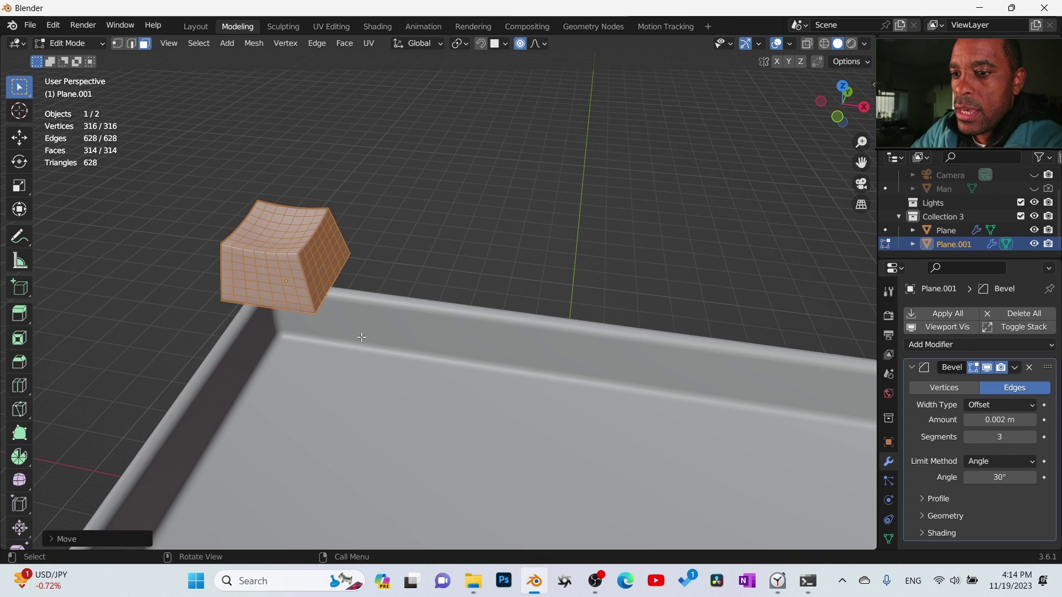
key("Tab")
Step: With face snapping turned on, lower the keycap along Z onto the box's floor
middle_click_drag(341, 177, 449, 167)
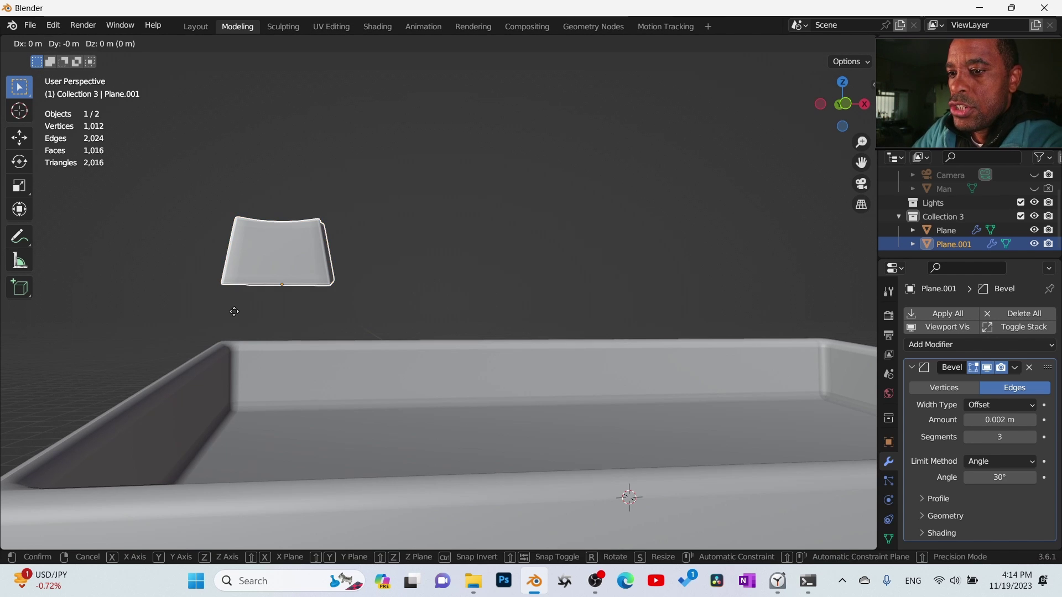
key("g")
key("z")
left_click(370, 430)
middle_click_drag(370, 430, 389, 385)
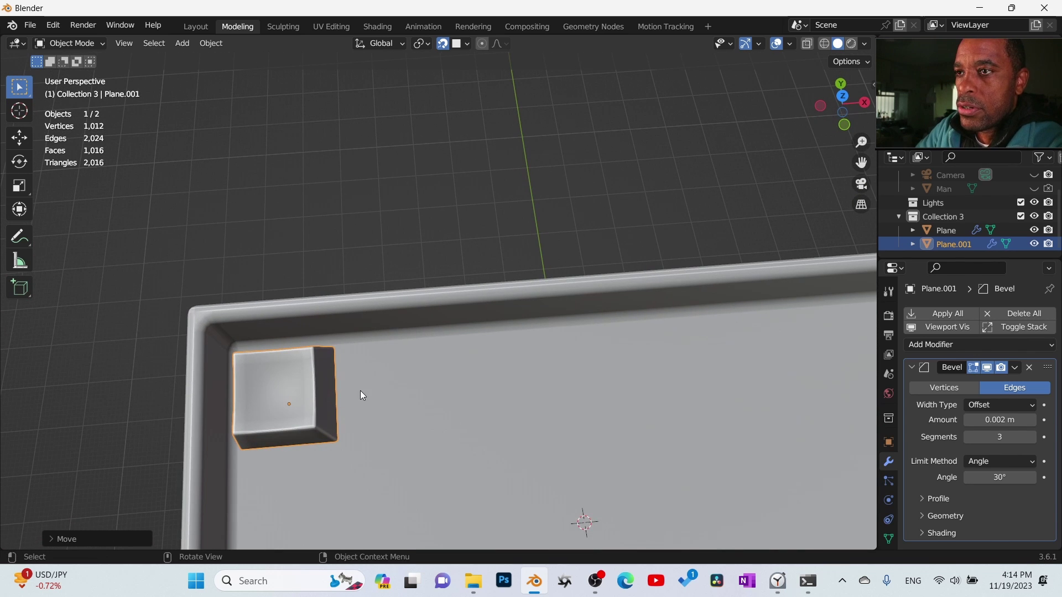
Step: Scale the keycap up slightly and shift it along X to fit beside the box's side wall
key("s")
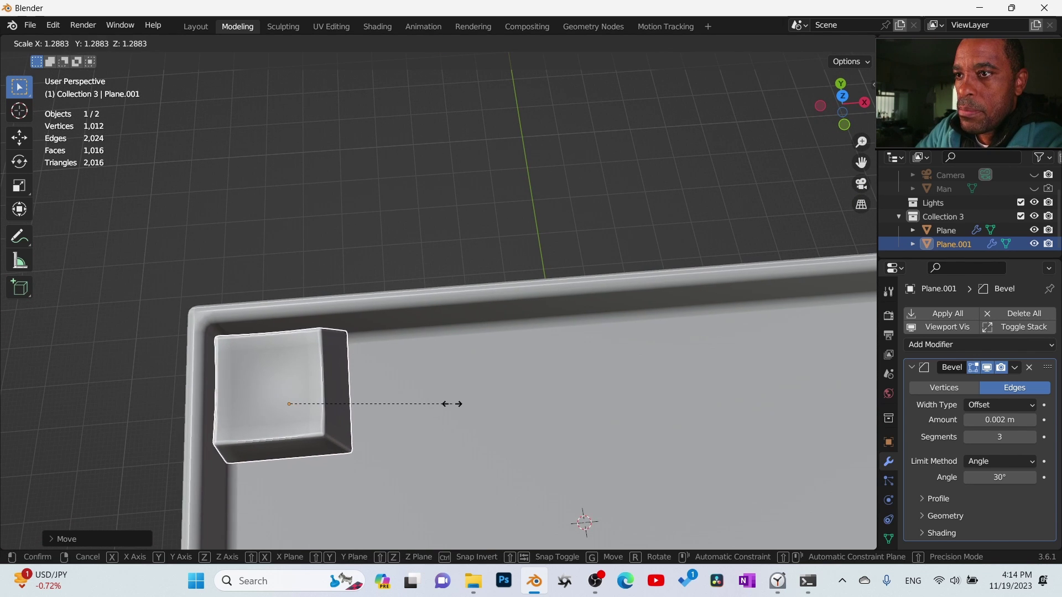
left_click(419, 397)
middle_click_drag(419, 397, 332, 444)
key("g")
key("x")
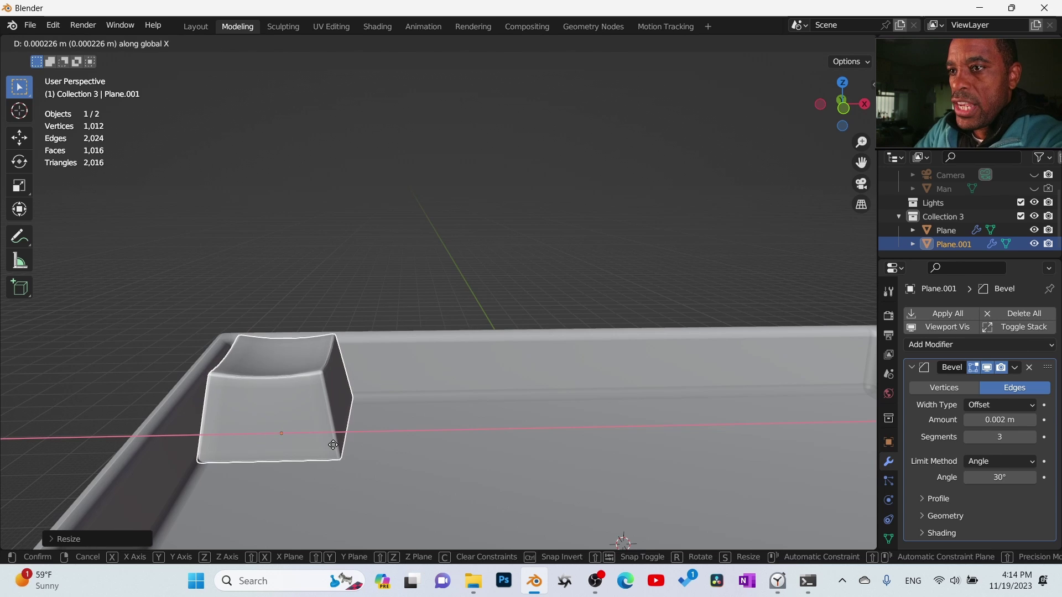
left_click(430, 443)
middle_click_drag(549, 421, 384, 434)
scroll(384, 434, "down", 4)
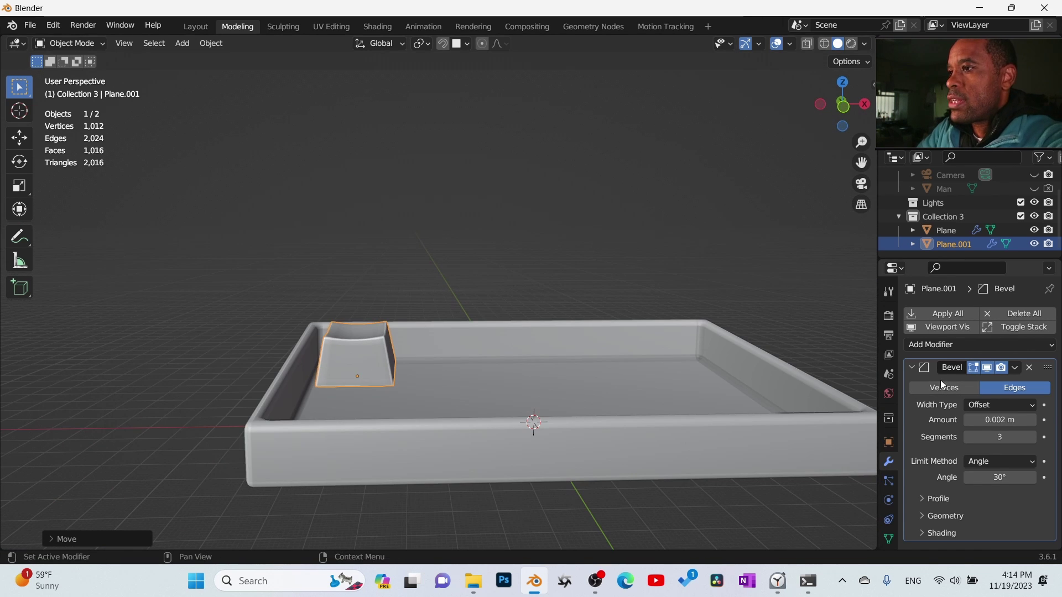
Step: Add an Array modifier to the keycap and place it above the Bevel modifier in the stack
left_click(942, 345)
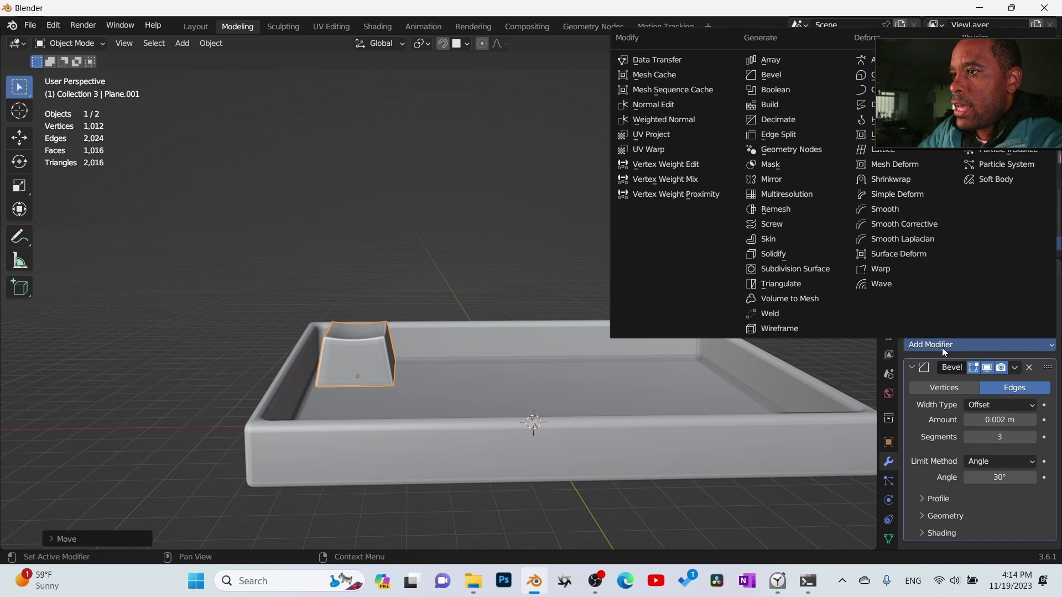
left_click(767, 57)
key("KP_7")
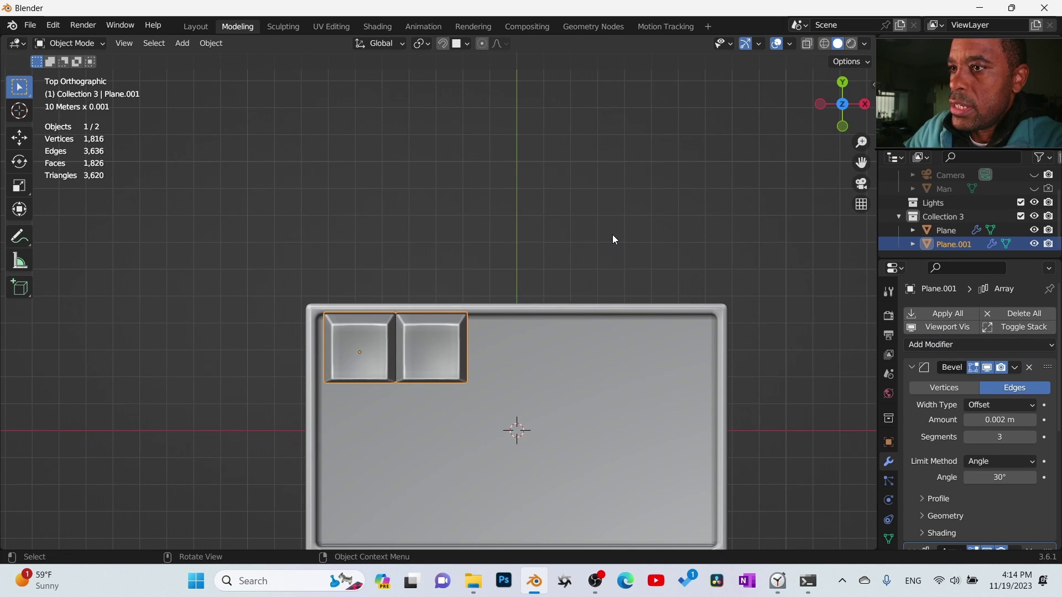
scroll(1037, 516, "down", 3)
left_click(1031, 306)
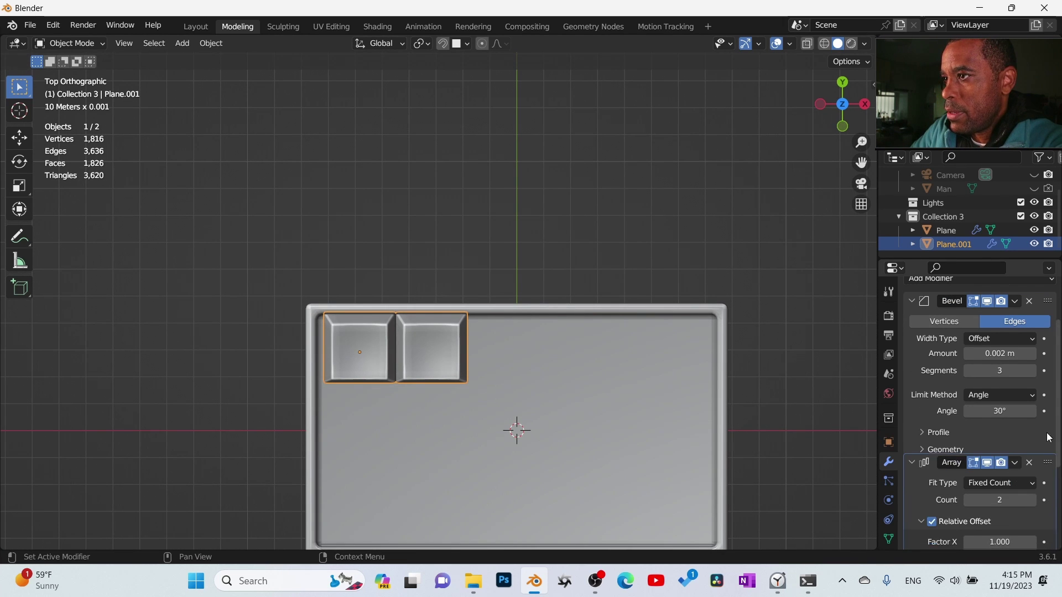
left_click_drag(1031, 306, 1026, 387)
middle_click_drag(448, 429, 466, 404)
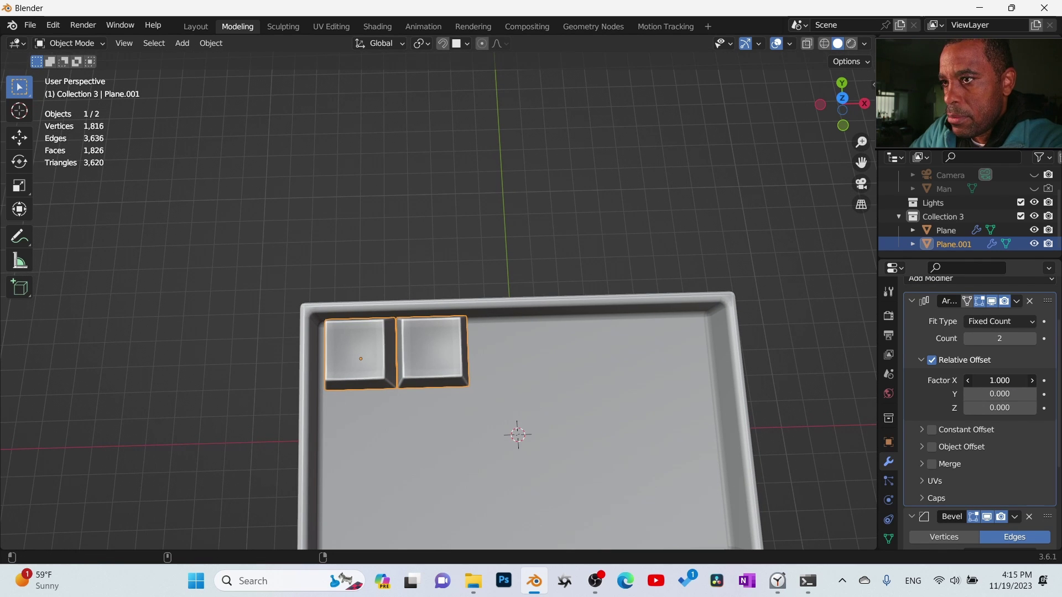
Step: Set the array's relative offset Factor X to 1.020 and its count to 6
left_click_drag(1000, 380, 1009, 380)
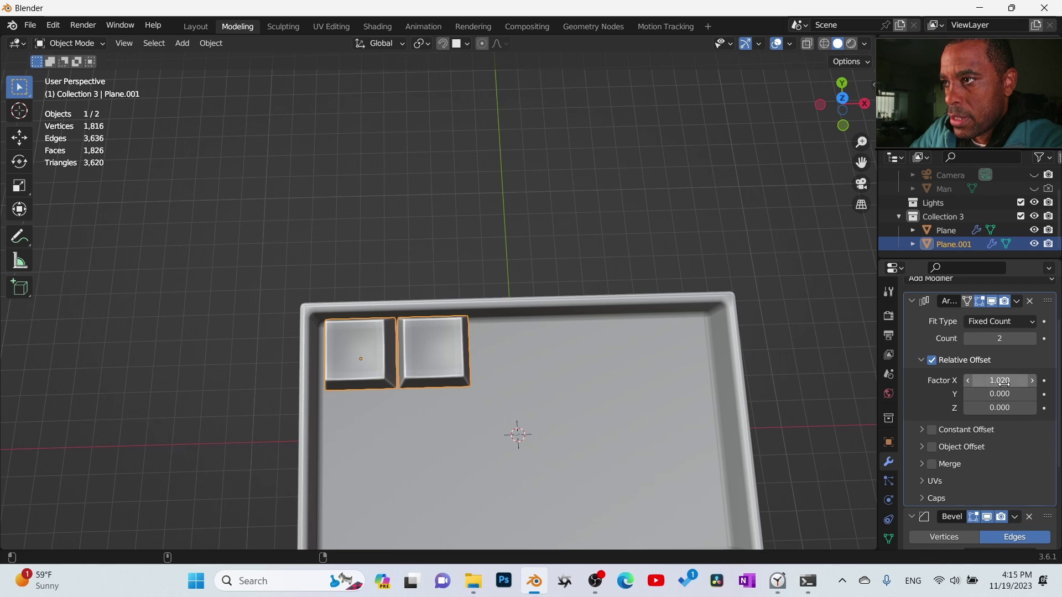
left_click(1028, 344)
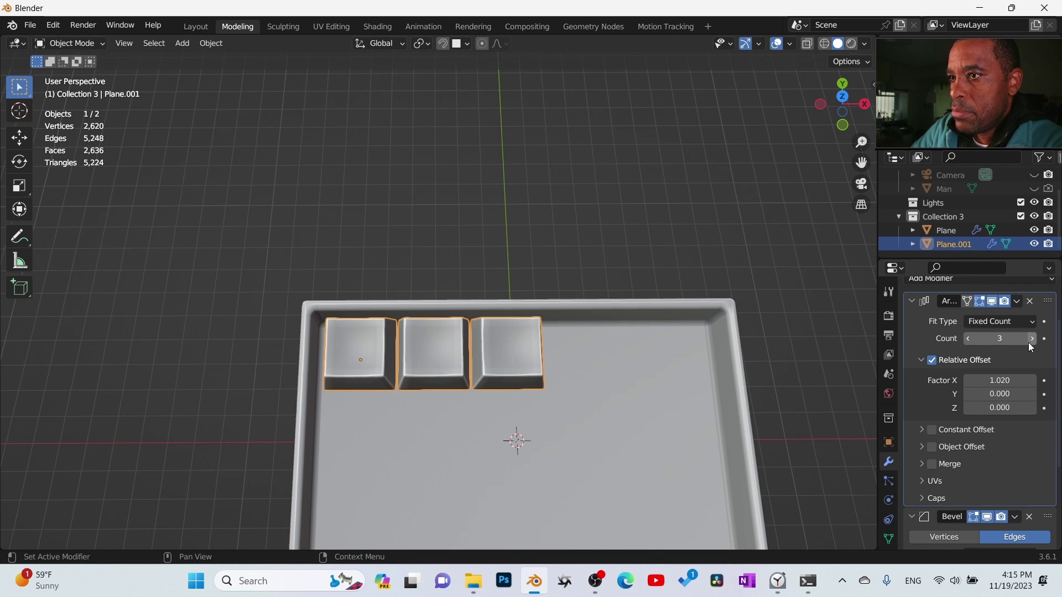
left_click(1028, 344)
left_click(1028, 343)
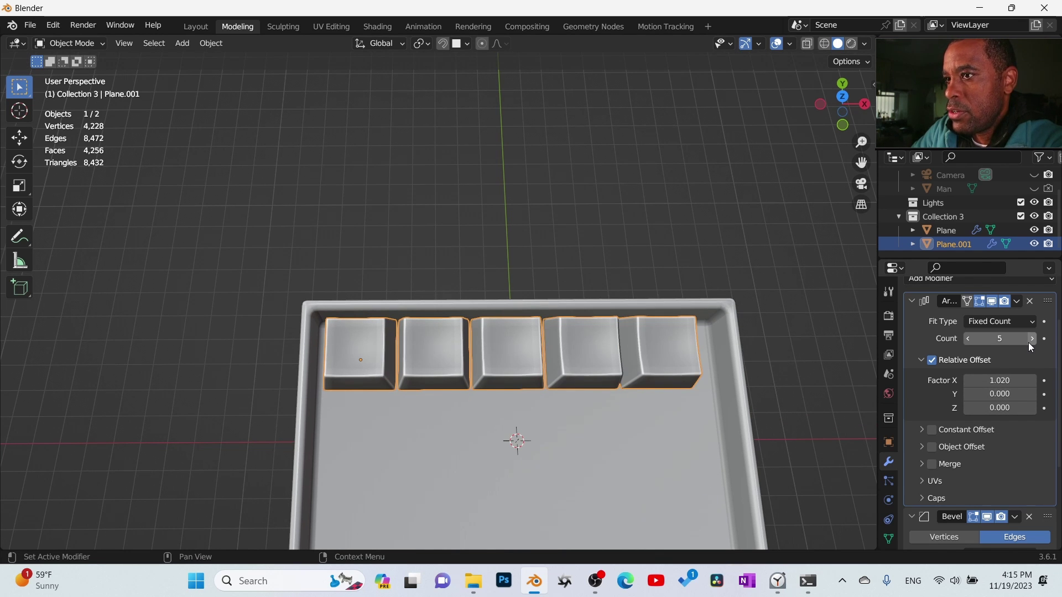
left_click(1031, 339)
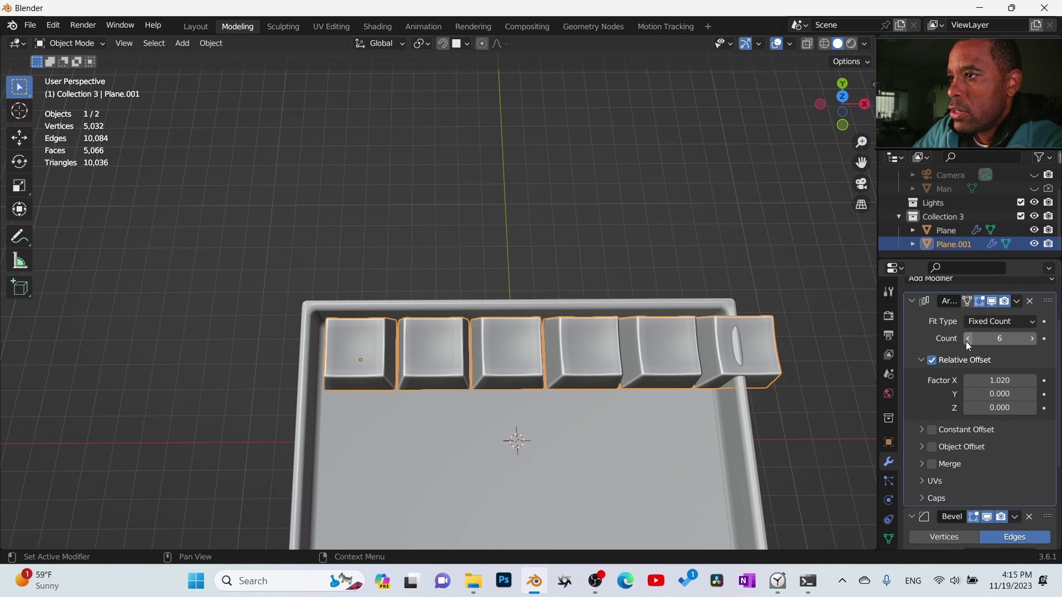
Step: Select the box and open it in Edit Mode with vertex selection and X-ray turned on
left_click(754, 427)
scroll(754, 427, "down", 2)
middle_click_drag(759, 440, 656, 385, "shift")
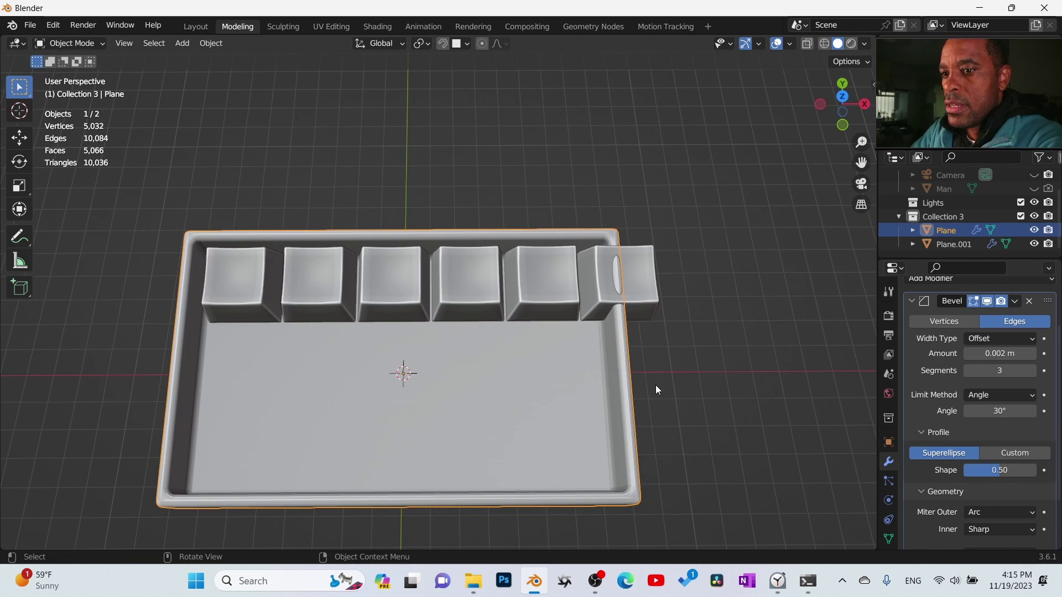
key("ctrl+Tab")
left_click(757, 386)
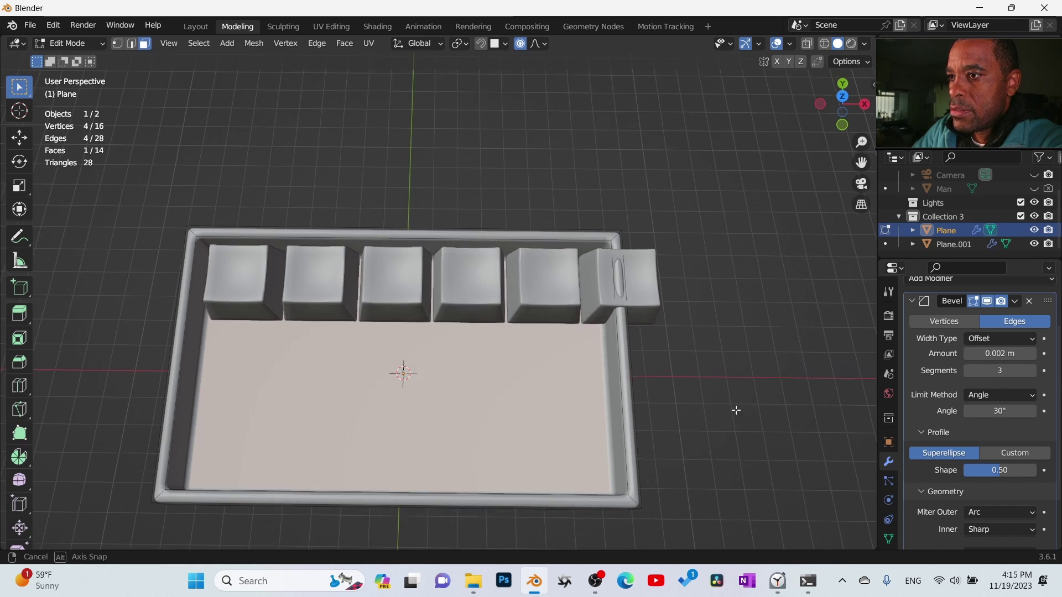
middle_click_drag(734, 408, 739, 355)
key("ctrl+Tab")
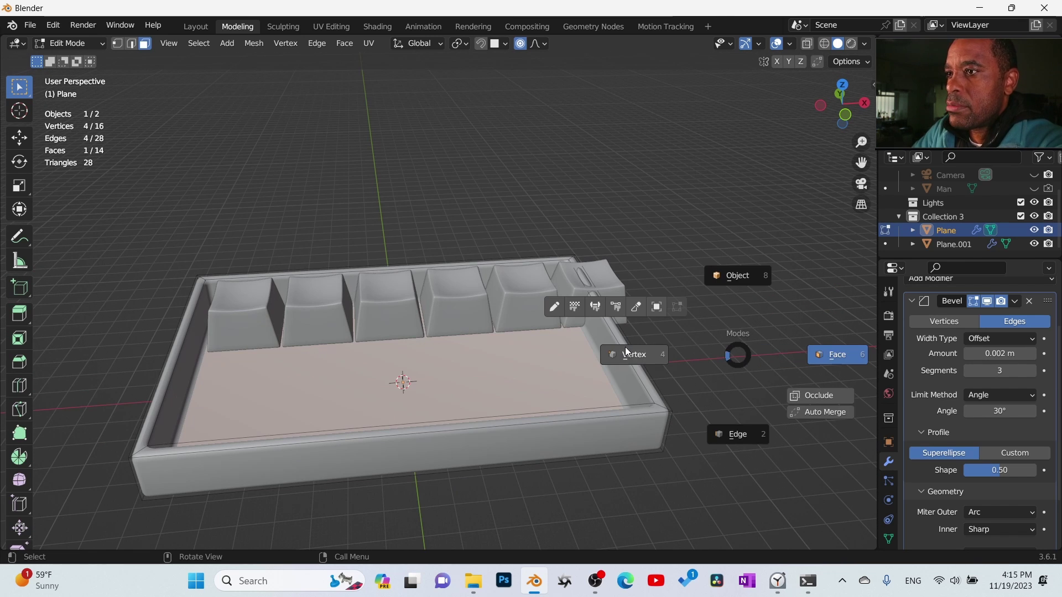
left_click(635, 359)
middle_click_drag(641, 366, 676, 408)
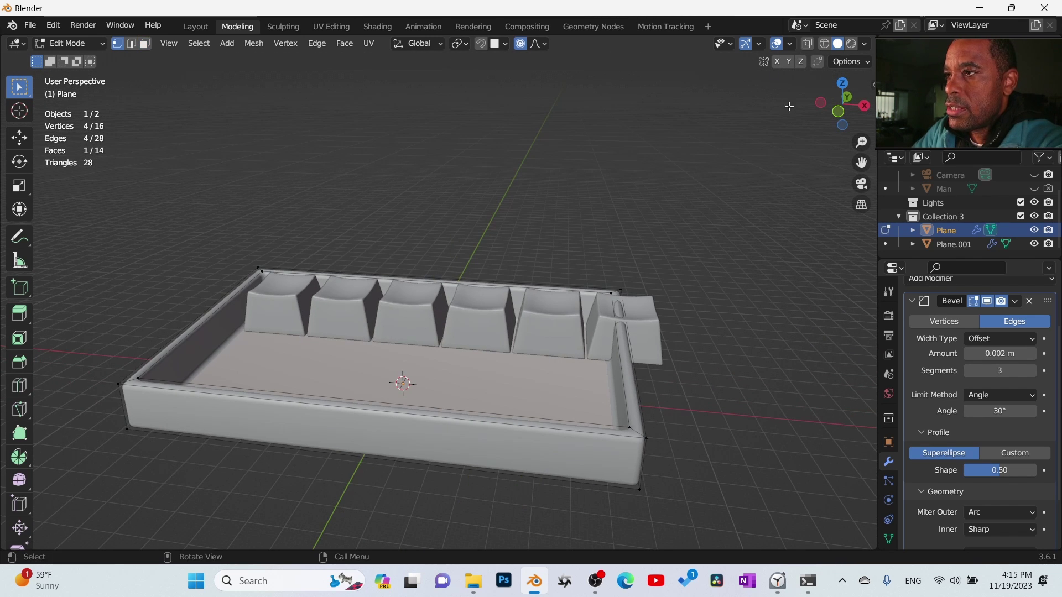
left_click(808, 44)
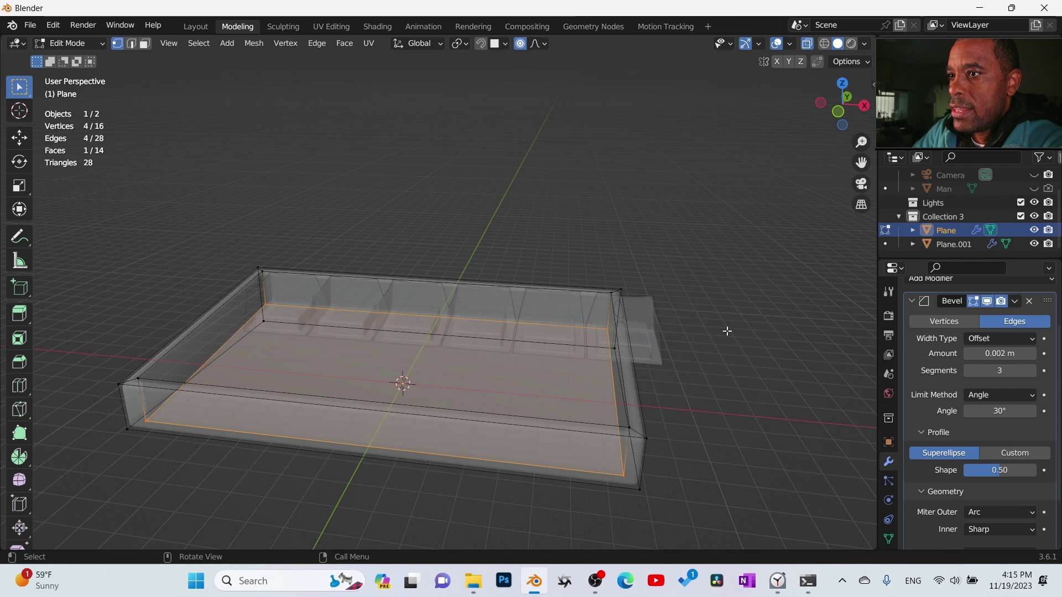
Step: From the top view, move all vertices of the box's +X side wall along X until the sixth keycap fits inside
middle_click_drag(728, 329, 742, 370)
key("KP_7")
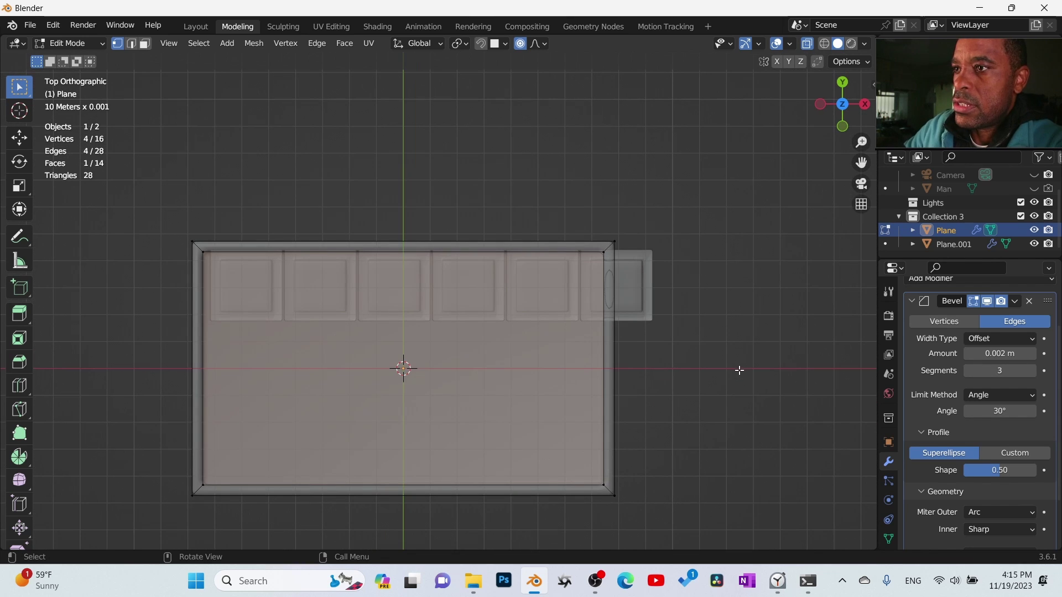
left_click_drag(575, 163, 657, 503)
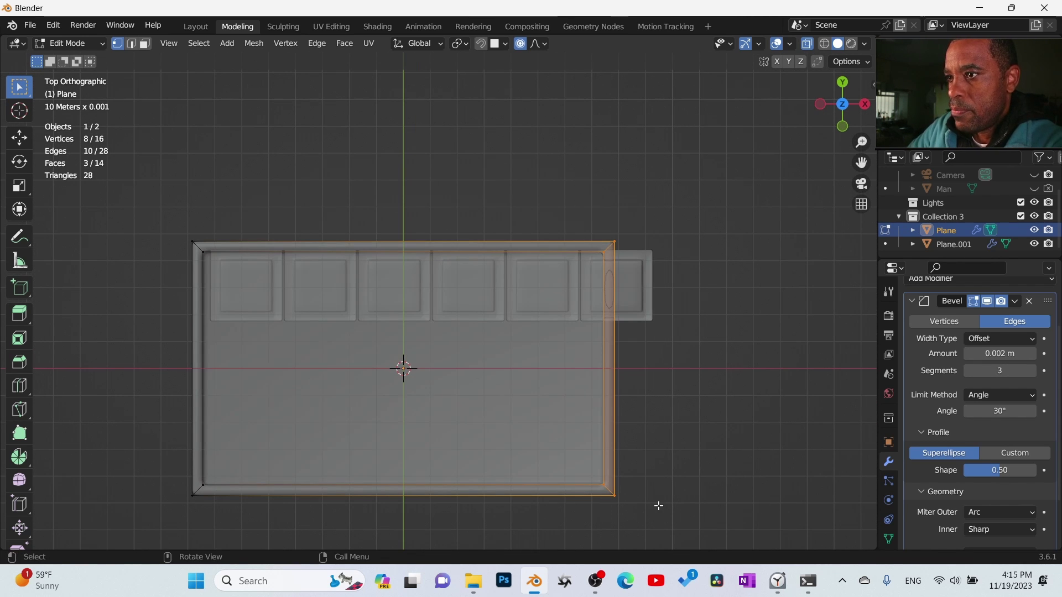
key("g")
key("x")
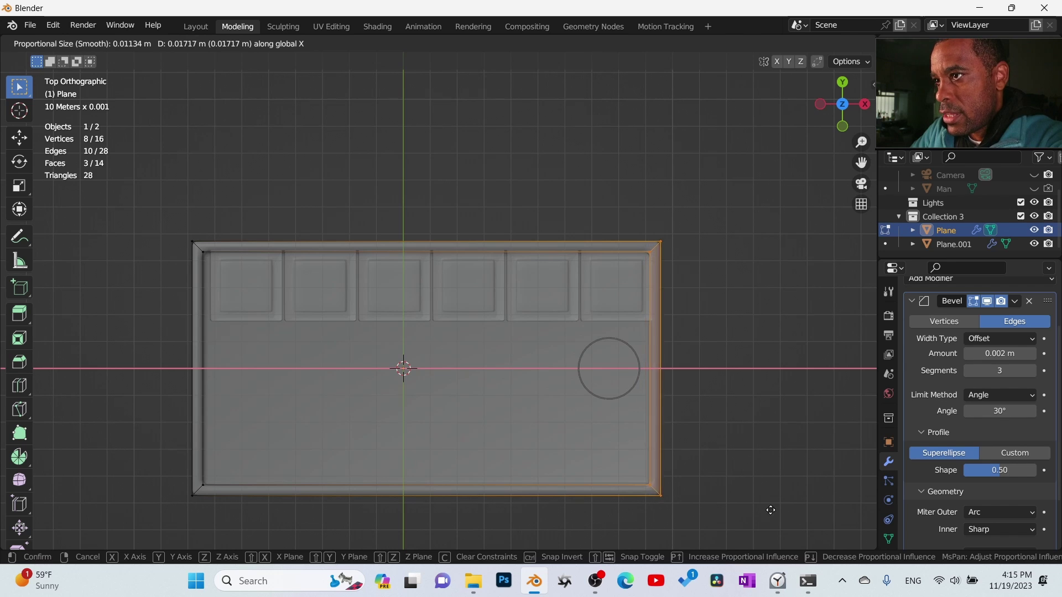
left_click(789, 509)
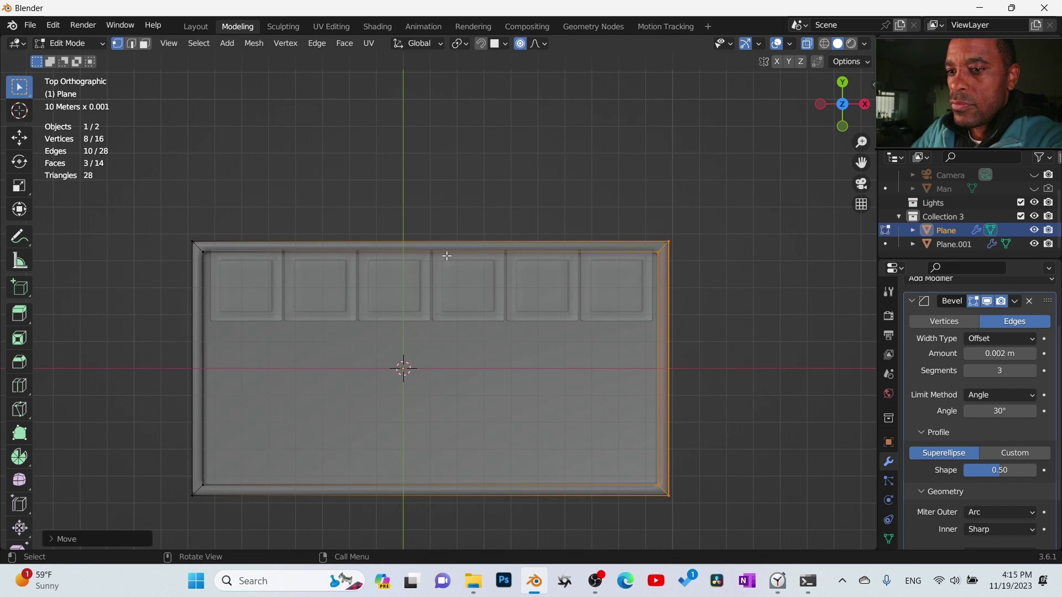
key("Tab")
Step: Shift the keycap row slightly along negative Y away from the back wall and about 0.00045 m along negative X
left_click(469, 97)
left_click(579, 300)
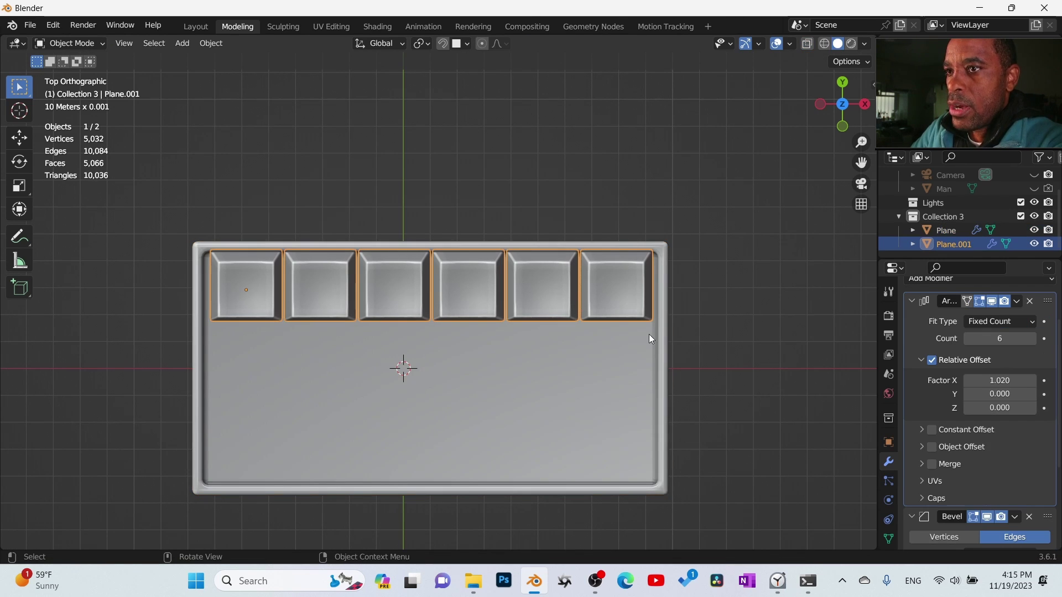
key("g")
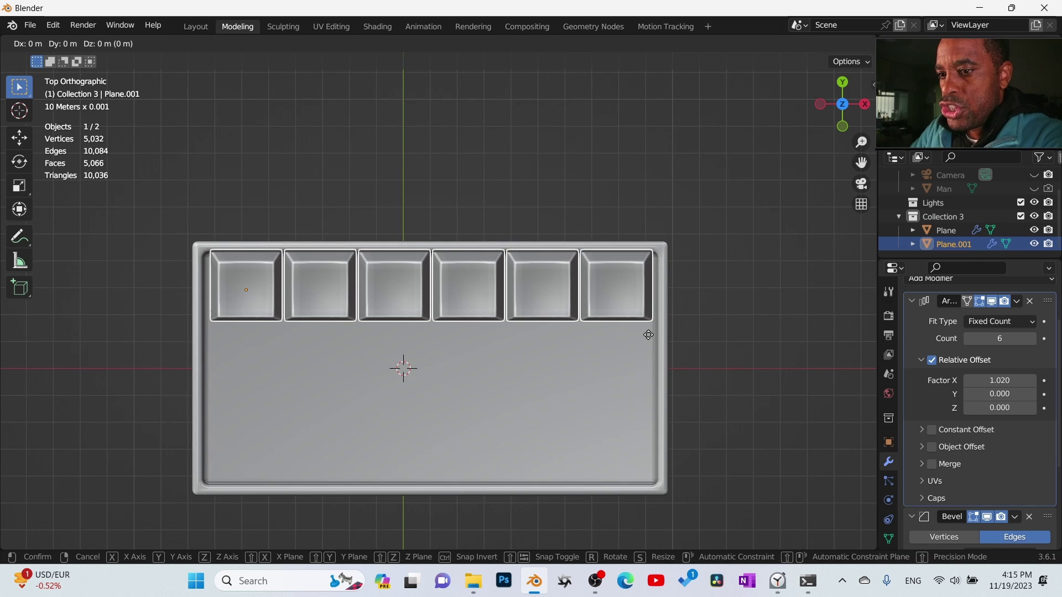
key("y")
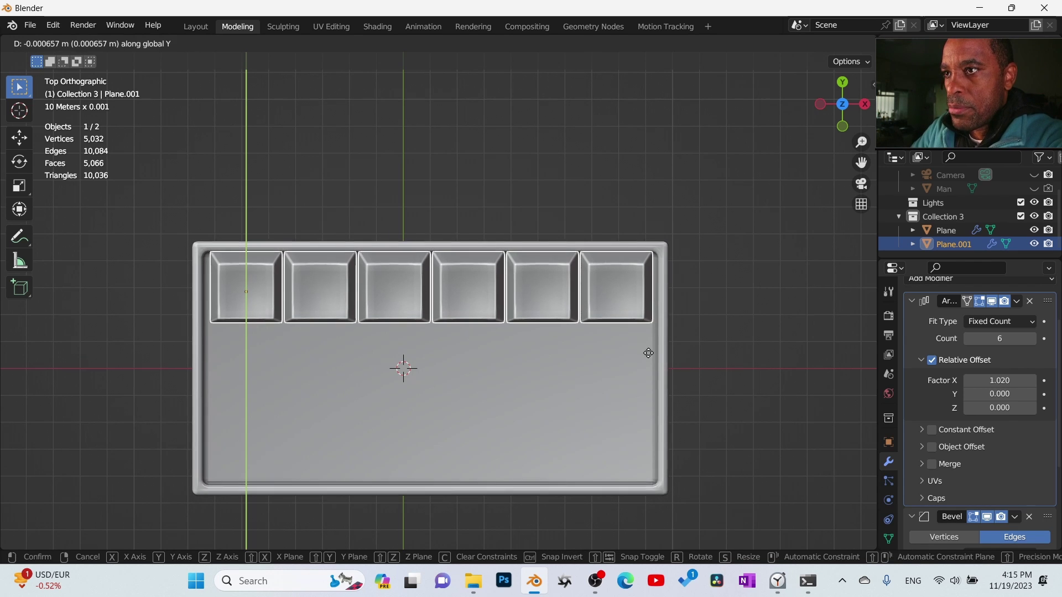
left_click(649, 395)
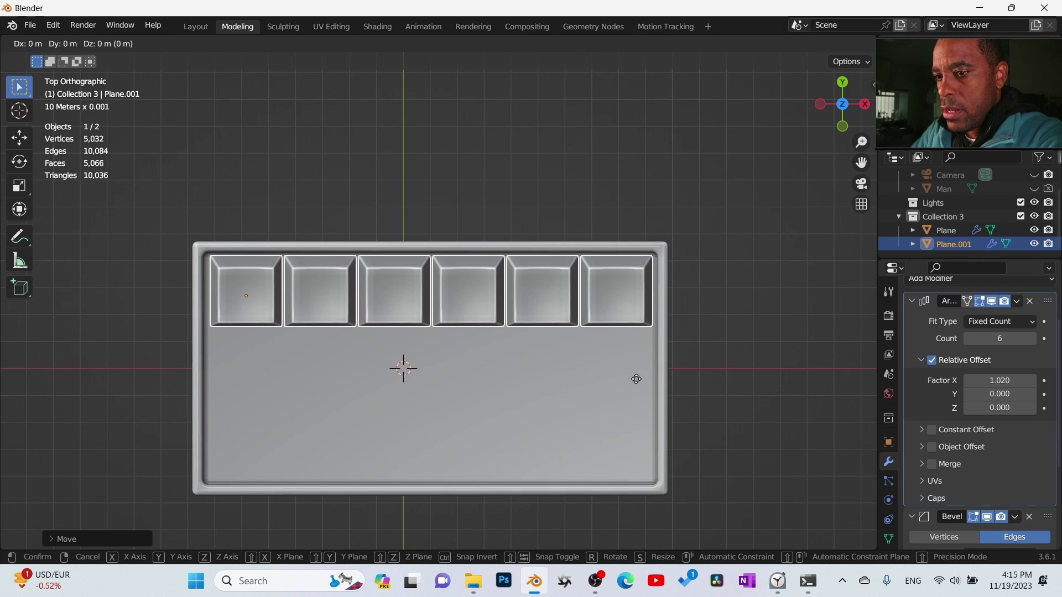
key("g")
key("x")
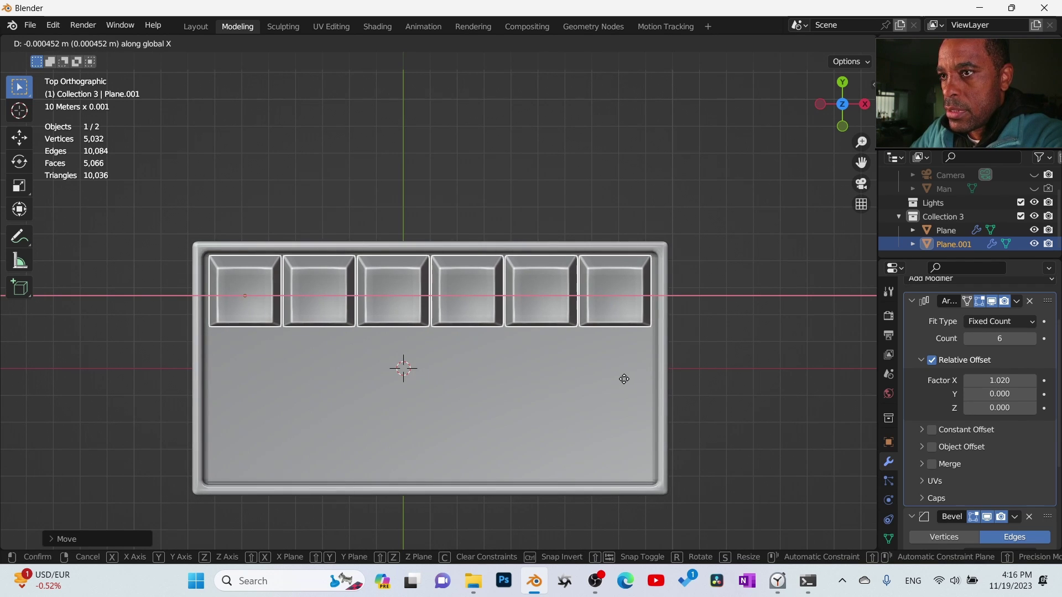
left_click(623, 378)
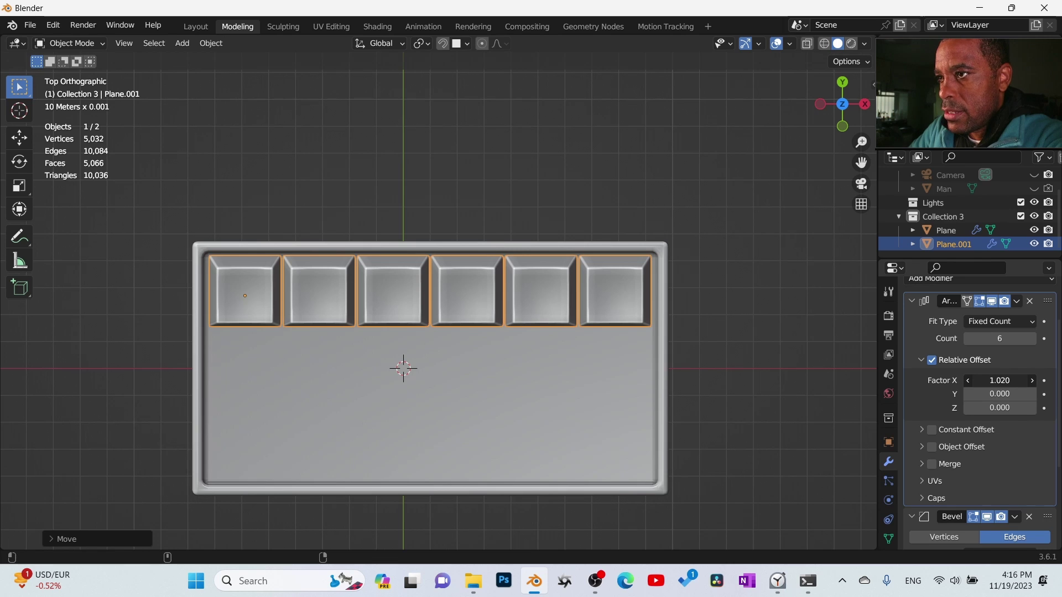
Step: Duplicate the keycaps' Array modifier and set the first array's relative offset to 0 in X and 1.02 in Y
middle_click_drag(586, 309, 814, 403)
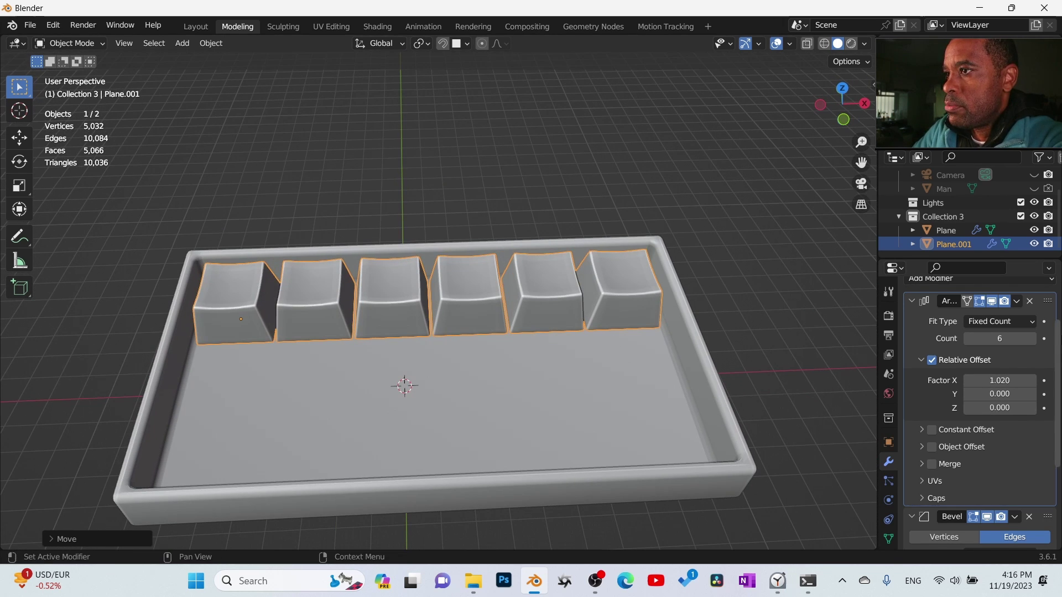
left_click(1019, 300)
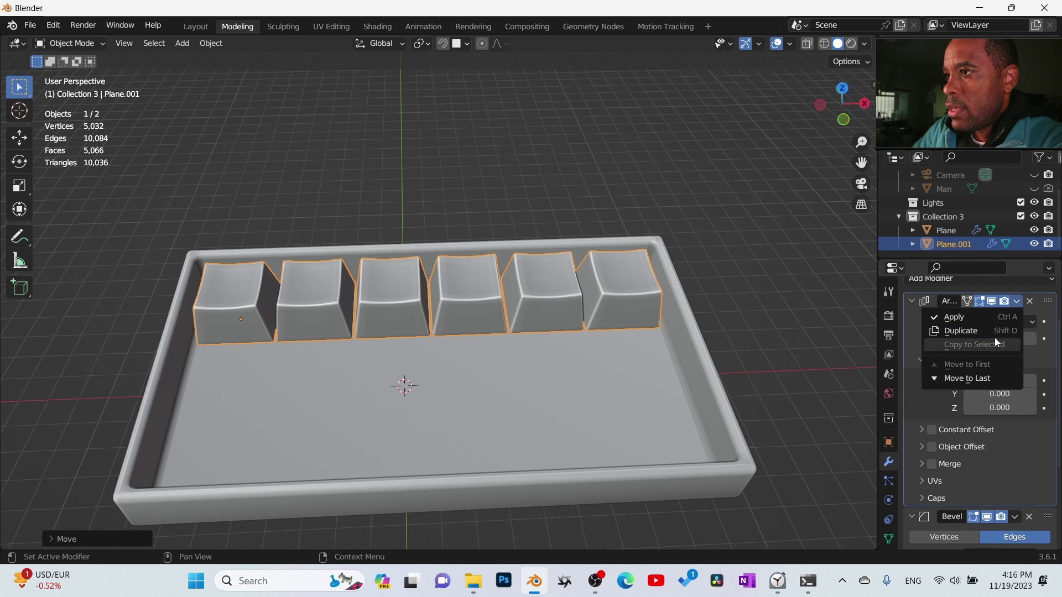
left_click(993, 331)
scroll(993, 334, "down", 1)
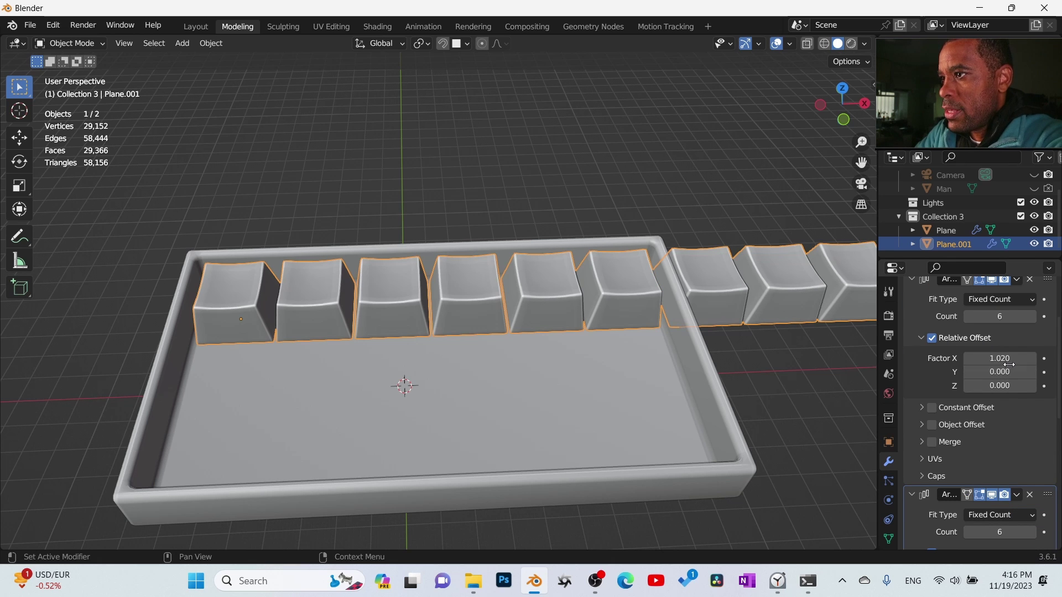
left_click(1010, 359)
type("0")
key("Return")
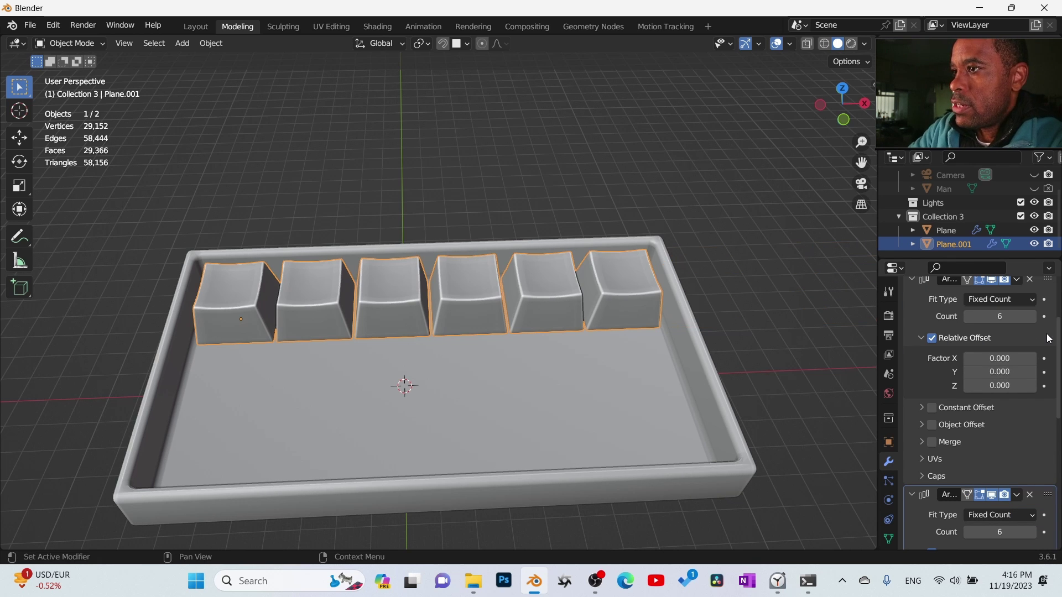
left_click(1008, 375)
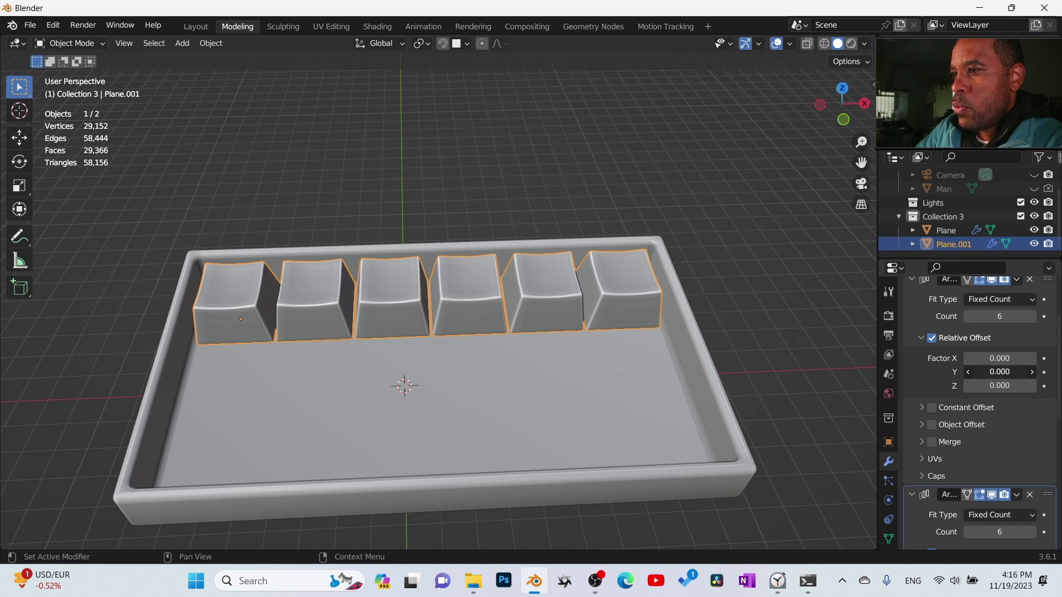
type("1.02")
key("Return")
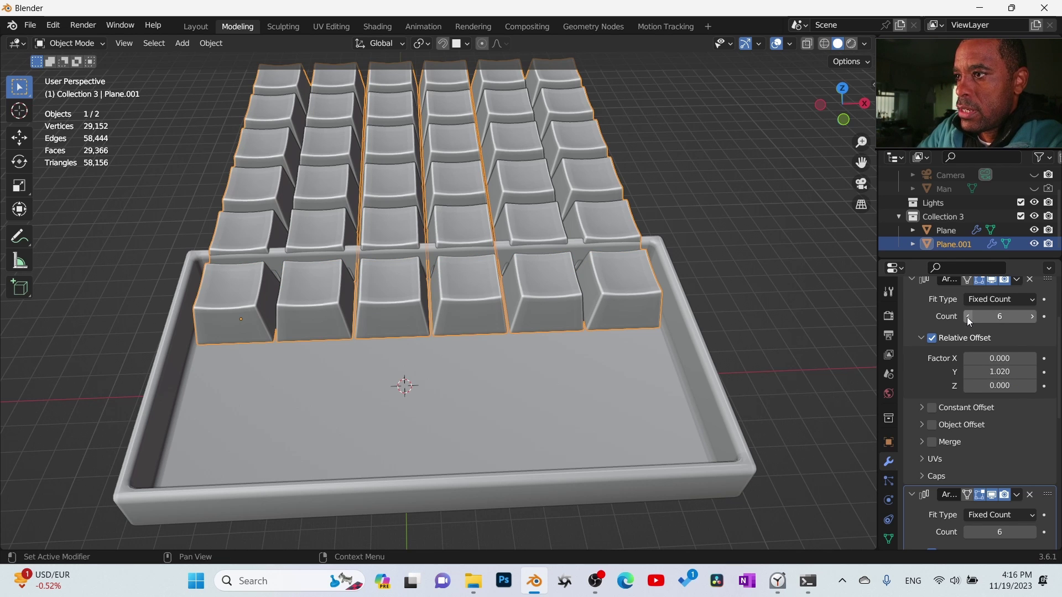
Step: Set the first array's relative offset Y to -1.020 and its count to 3 to fill the box with rows
left_click(967, 317)
type("1")
key("Return")
left_click(992, 371)
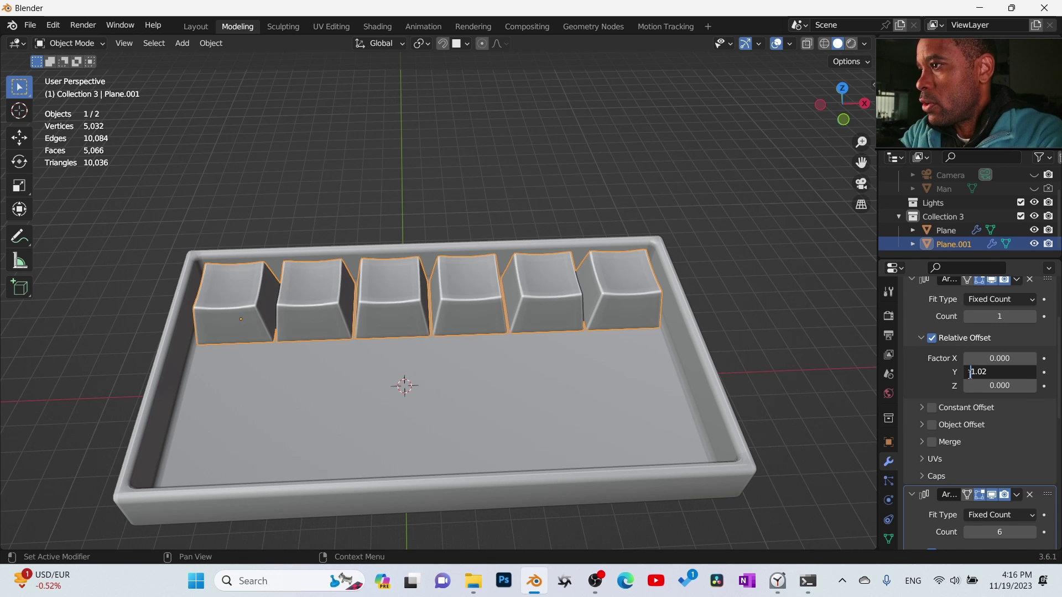
type("-")
key("Return")
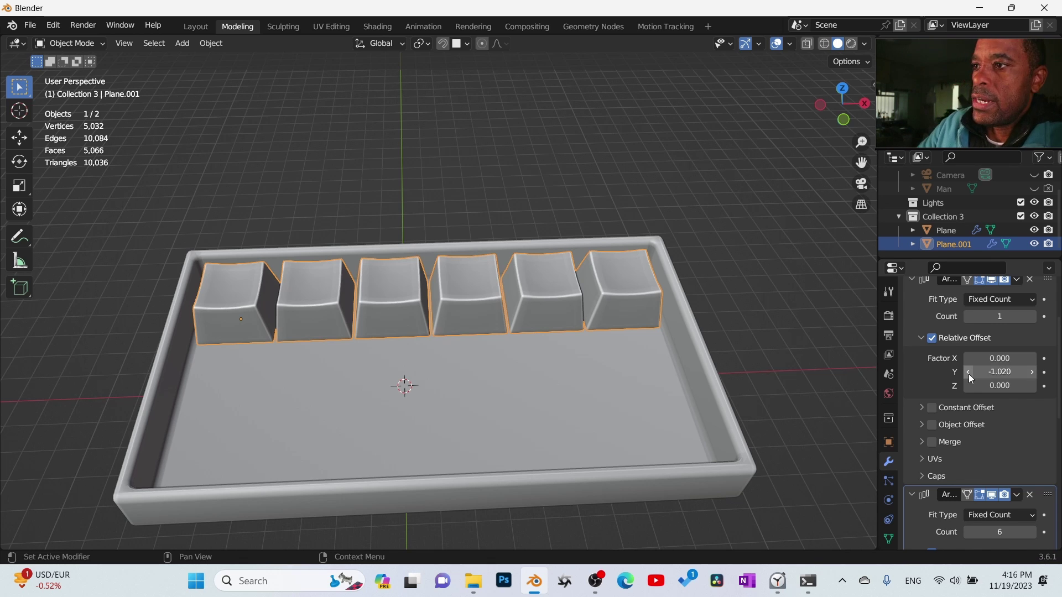
left_click(1034, 317)
left_click(1034, 318)
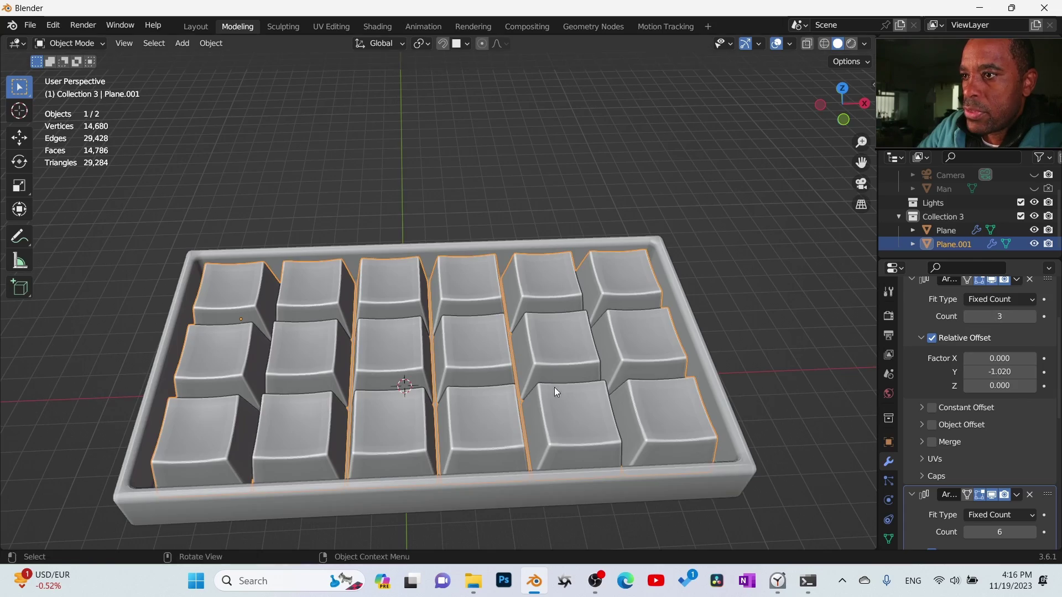
Step: Rename the keycap object "keys" and the box object "board"
middle_click_drag(555, 391, 916, 234)
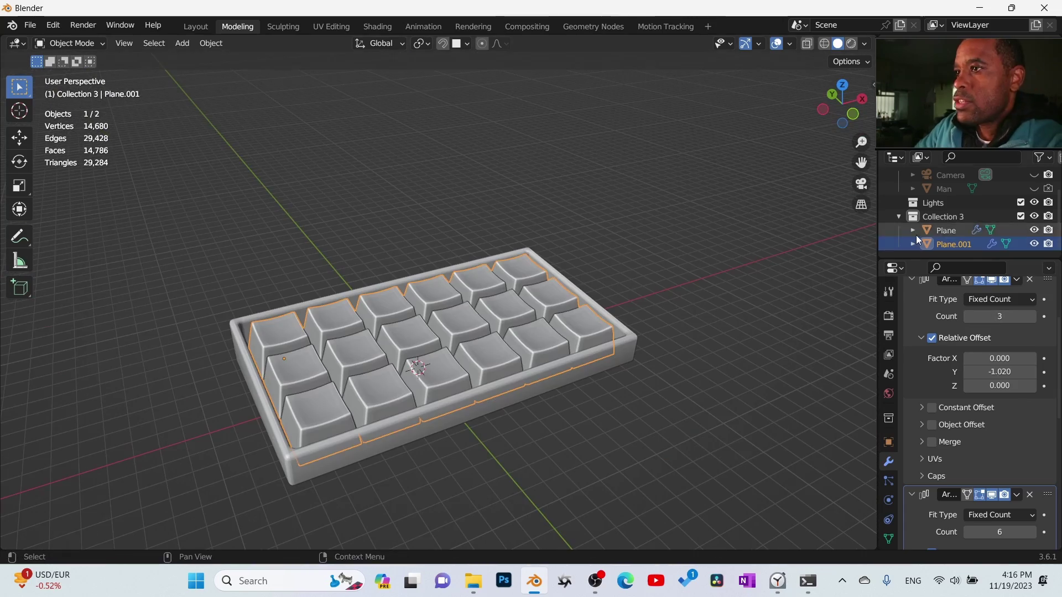
double_click(968, 245)
type("keys")
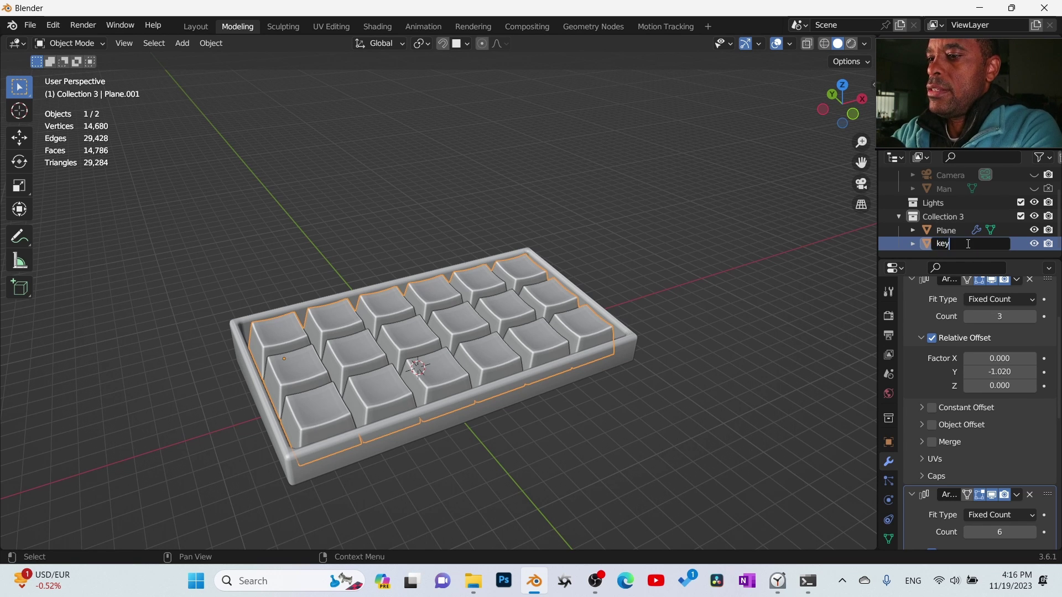
key("Return")
left_click(967, 243)
double_click(948, 245)
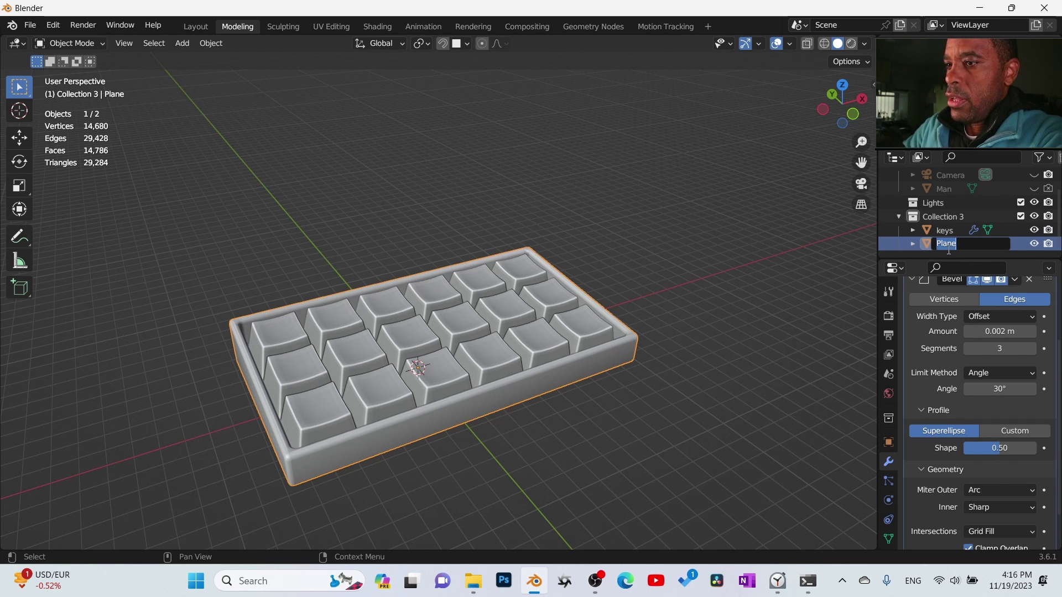
type("board")
key("Return")
middle_click_drag(528, 350, 473, 364)
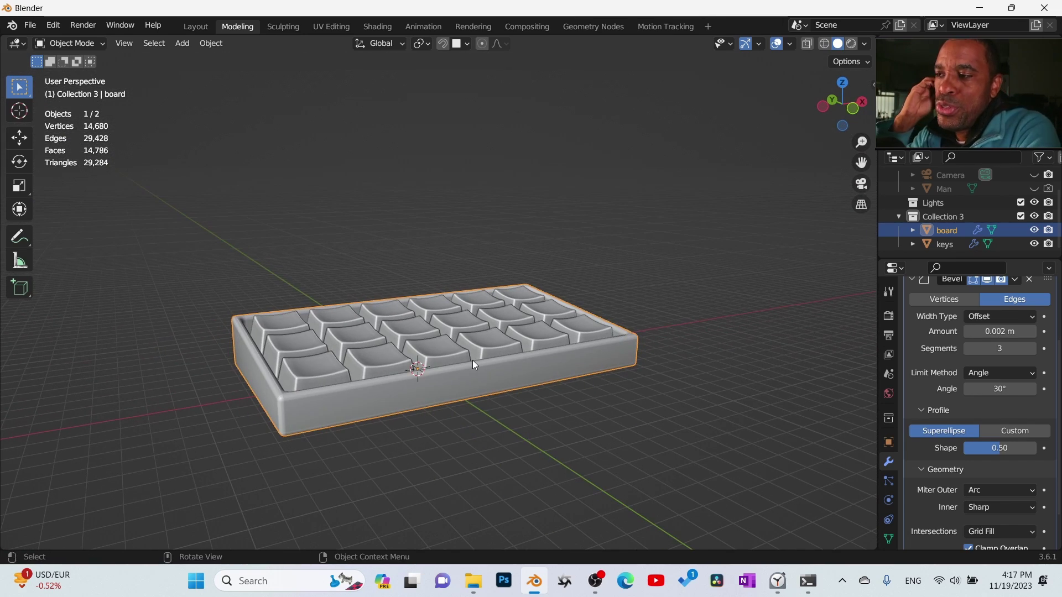